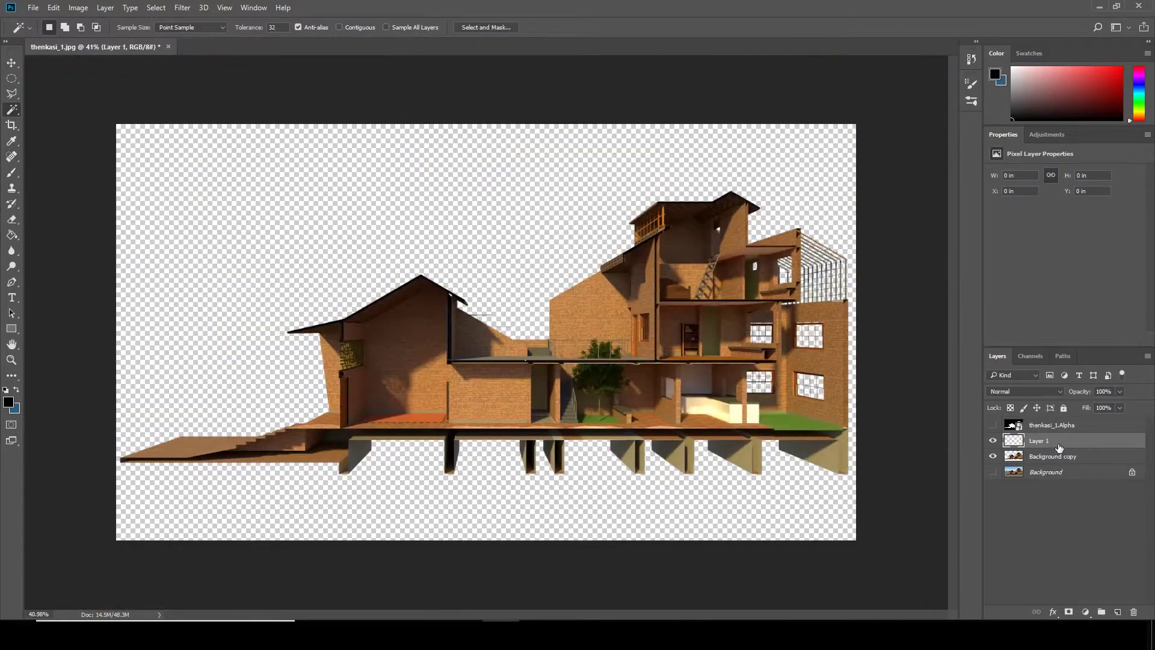
# - Move the new white-filled layer below the building and save the file as perspective section.psd
pyautogui.moveTo(1059, 447); pyautogui.dragTo(1059, 463)
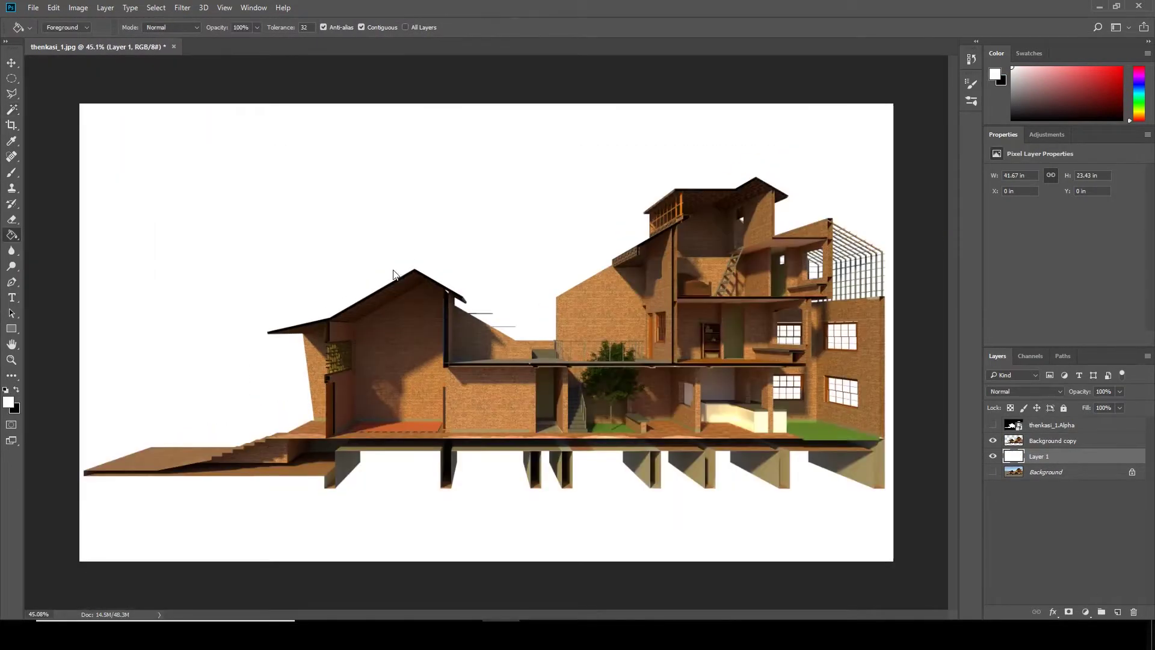
pyautogui.hotkey('ctrl', 'shift', 's')
pyautogui.write('perspective section')
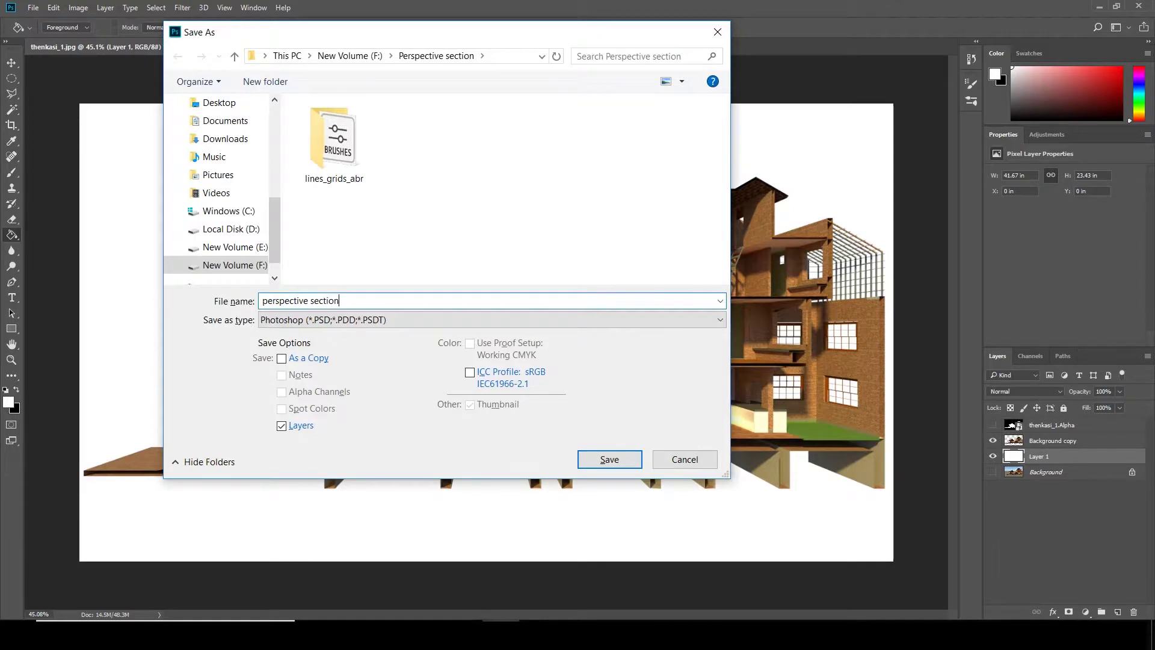
pyautogui.press('Return')
pyautogui.click(713, 194)
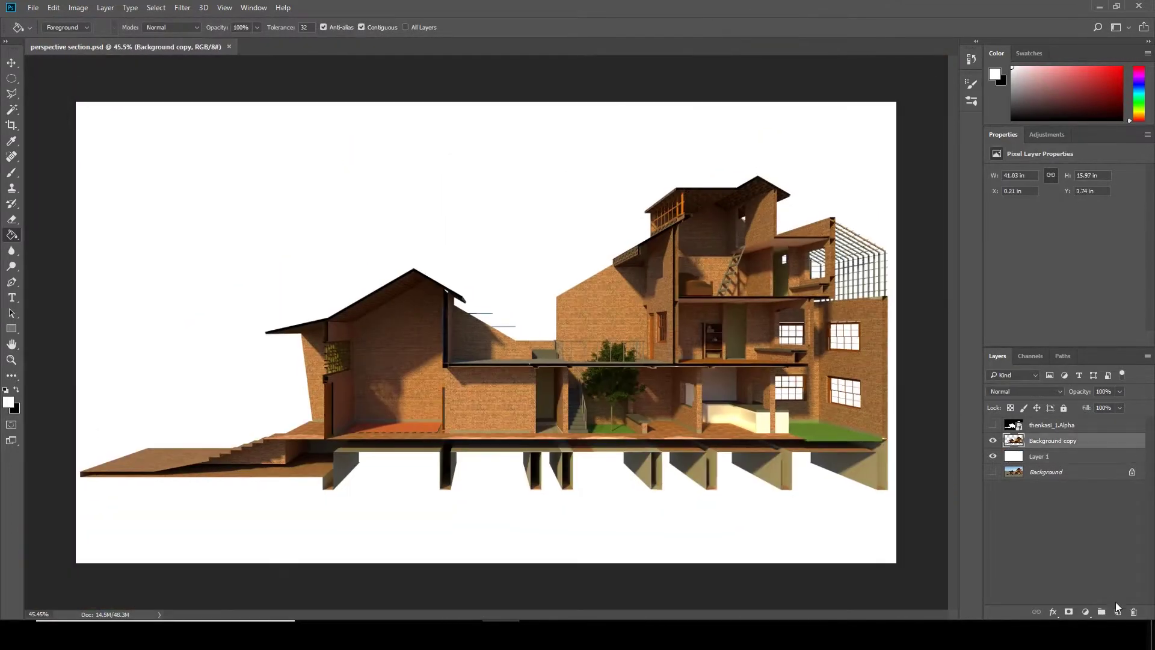
# - Rename the three layers to 'white background', 'building section' and 'sectional cut'
pyautogui.rightClick(1055, 459)
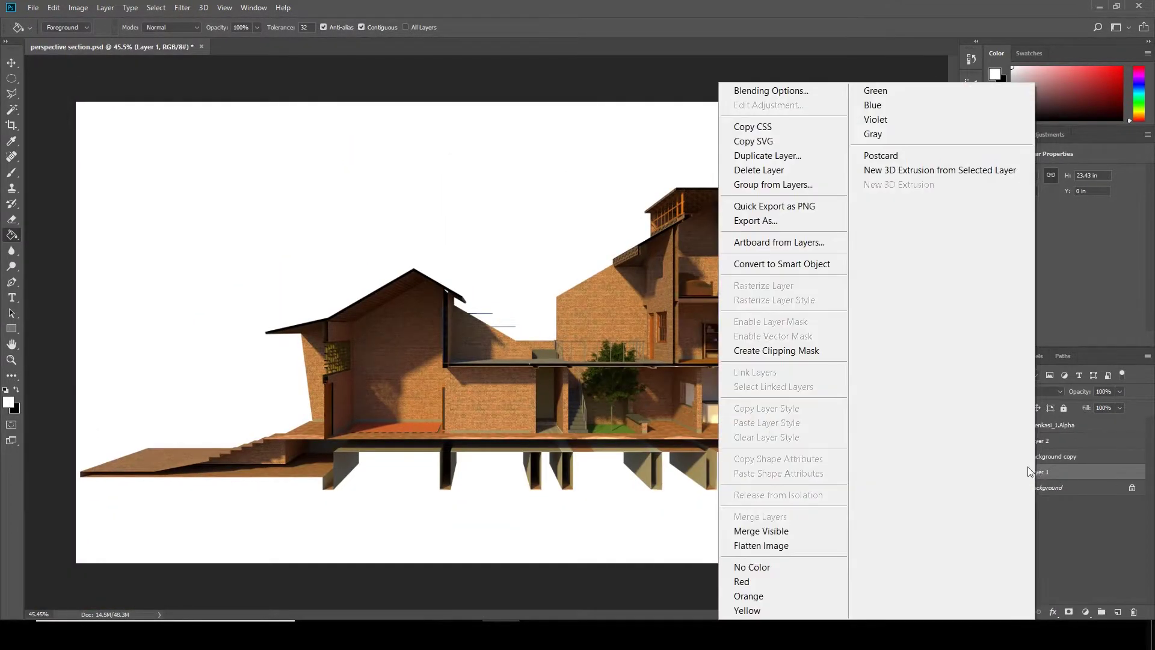
pyautogui.click(1047, 476)
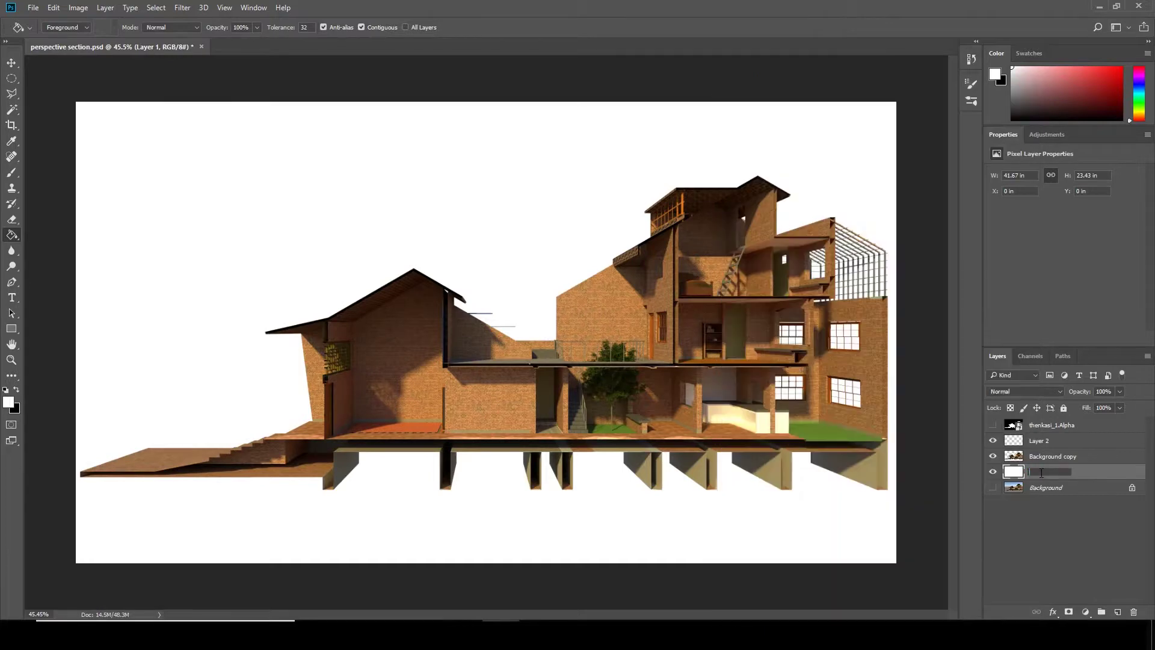
pyautogui.write('white background')
pyautogui.click(1050, 457)
pyautogui.write('building section')
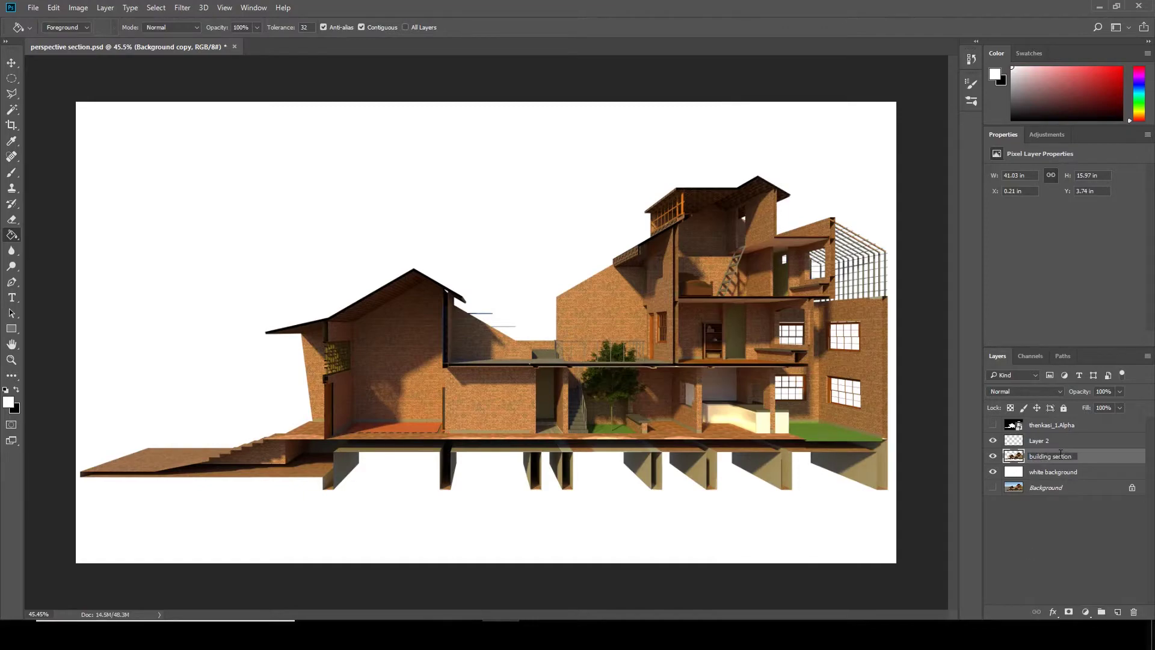
pyautogui.press('Return')
pyautogui.click(1054, 442)
pyautogui.write('sectional cut')
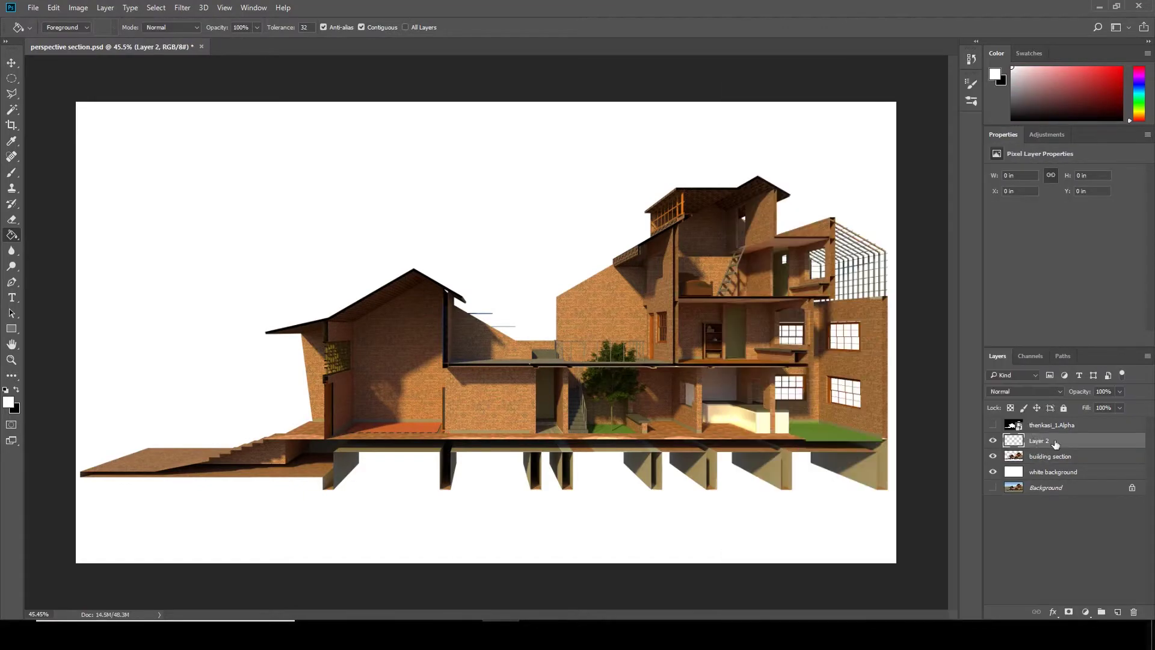
pyautogui.click(1051, 553)
# - With the Polygonal Lasso and default black/white colours, start tracing the section outline at the roof eave
pyautogui.scroll(10, 343, 330)
pyautogui.press('l')
pyautogui.press('d')
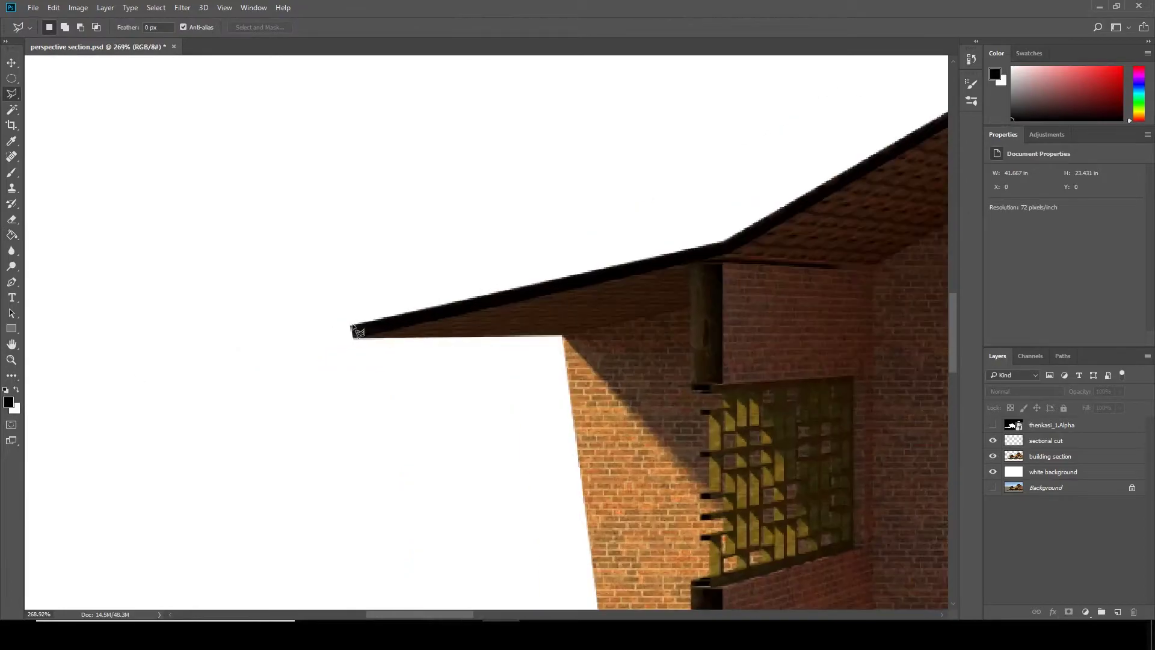
pyautogui.click(727, 243)
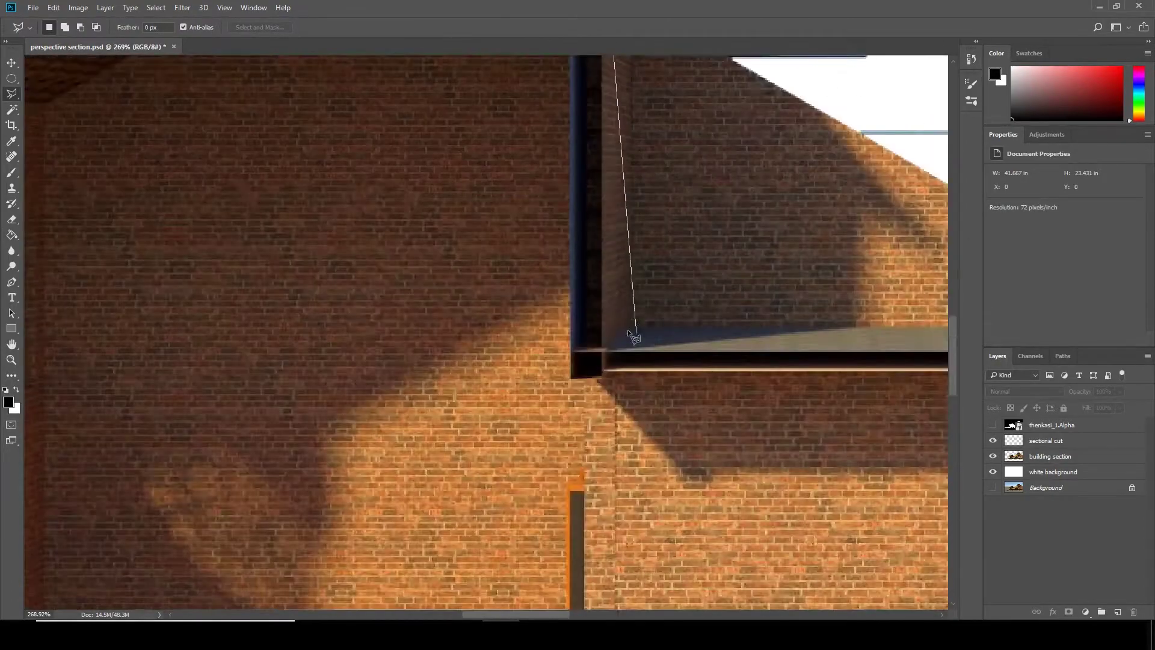
pyautogui.scroll(-5, 238, 353)
pyautogui.scroll(6, 355, 456)
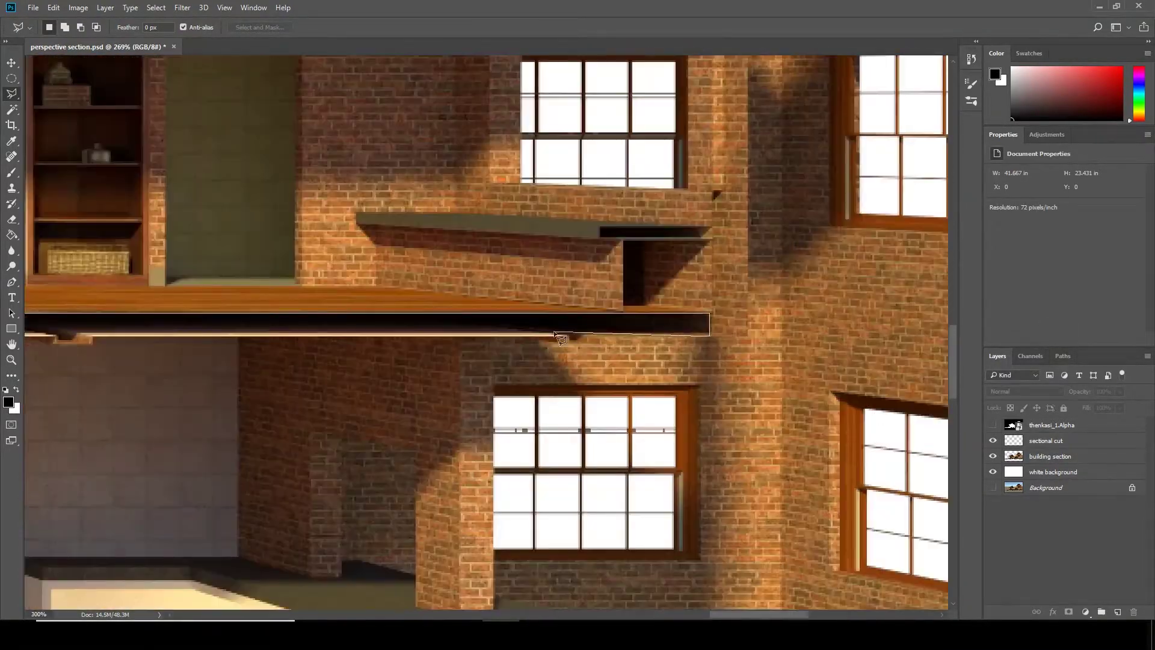
pyautogui.moveTo(92, 344); pyautogui.dragTo(233, 344)
pyautogui.hscroll(-3, 434, 287)
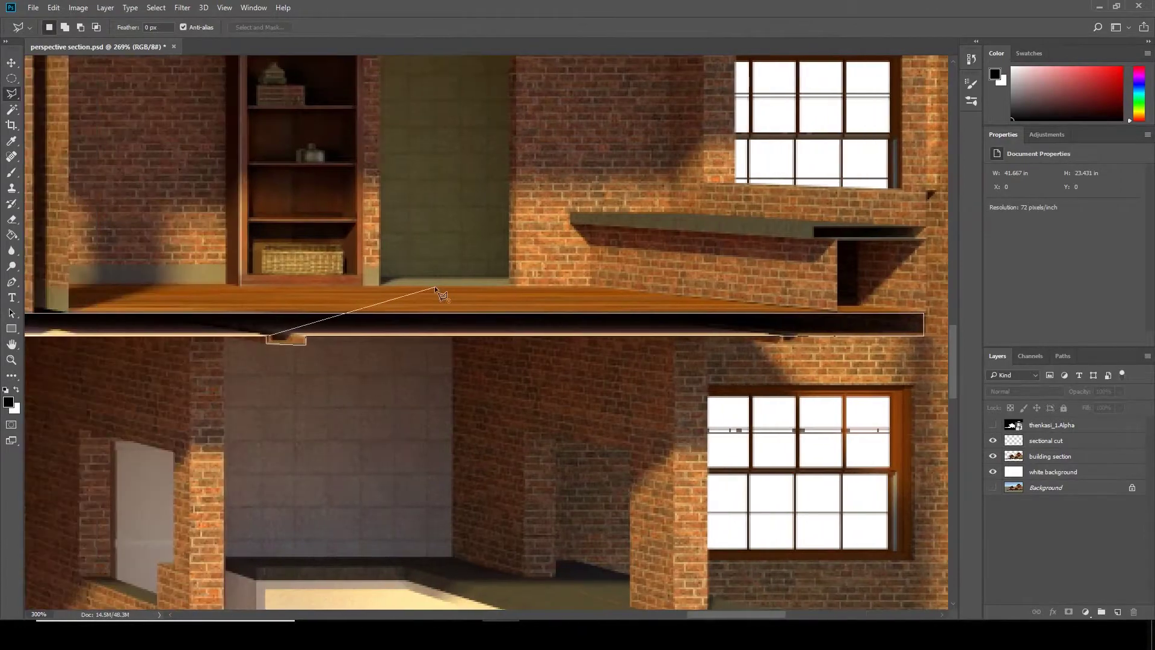
pyautogui.scroll(-2, 313, 302)
pyautogui.hscroll(-2, 441, 313)
pyautogui.hscroll(-1, 512, 316)
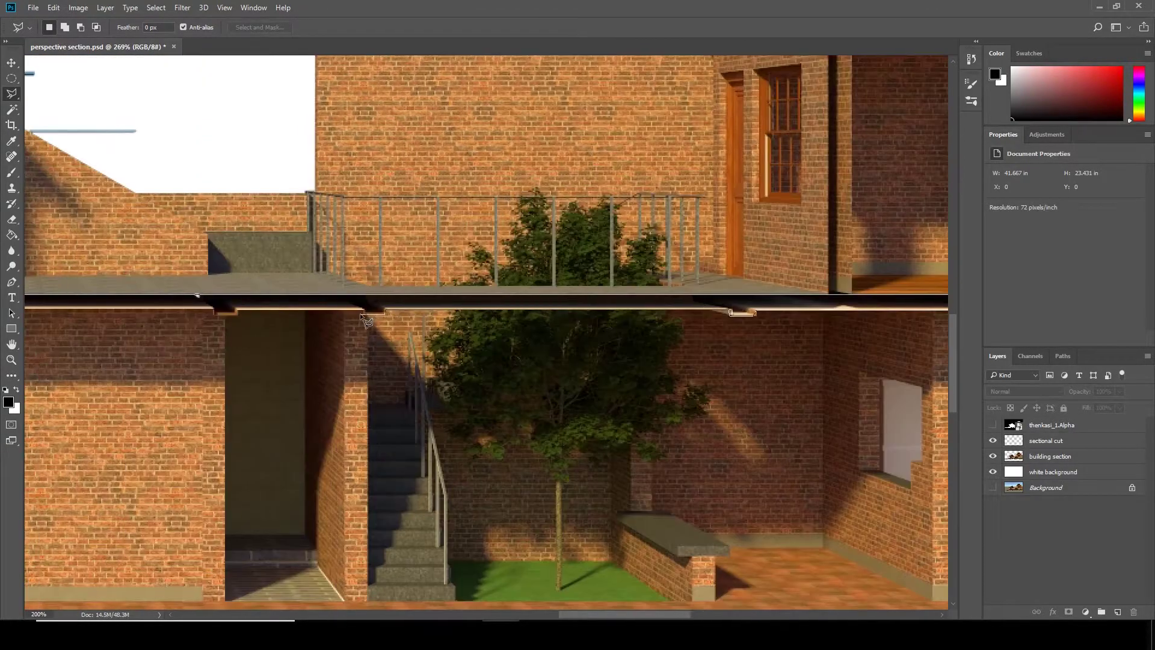
pyautogui.hscroll(-2, 607, 318)
pyautogui.hscroll(-1, 457, 322)
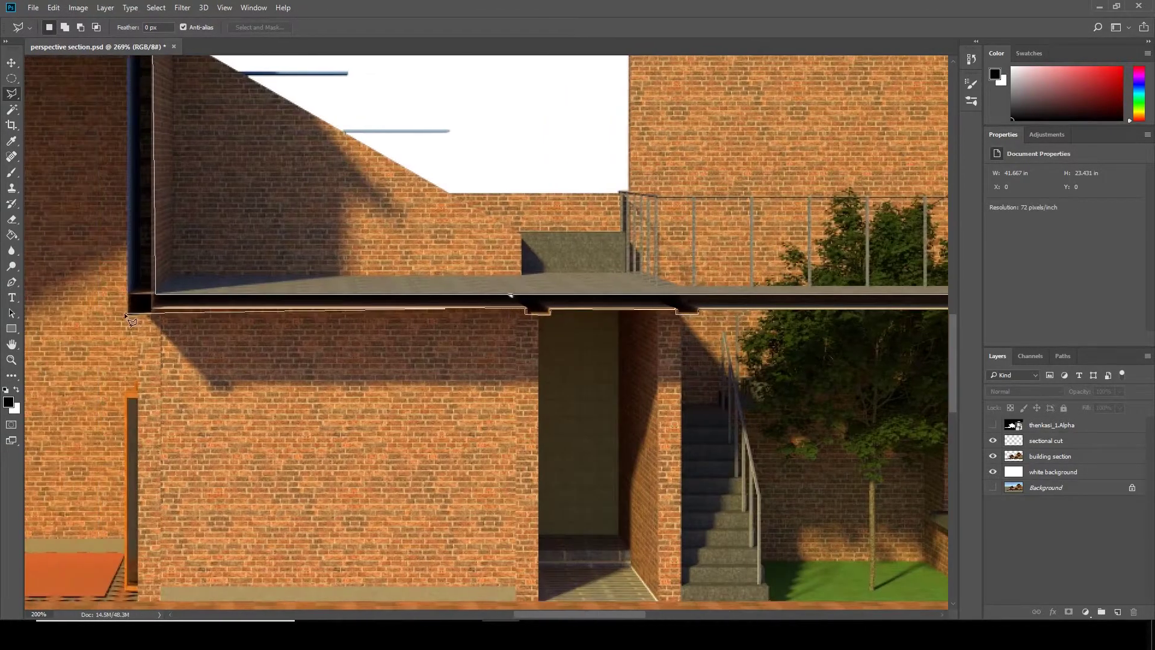
pyautogui.scroll(3, 421, 349)
pyautogui.hscroll(-3, 331, 409)
pyautogui.hscroll(-2, 248, 460)
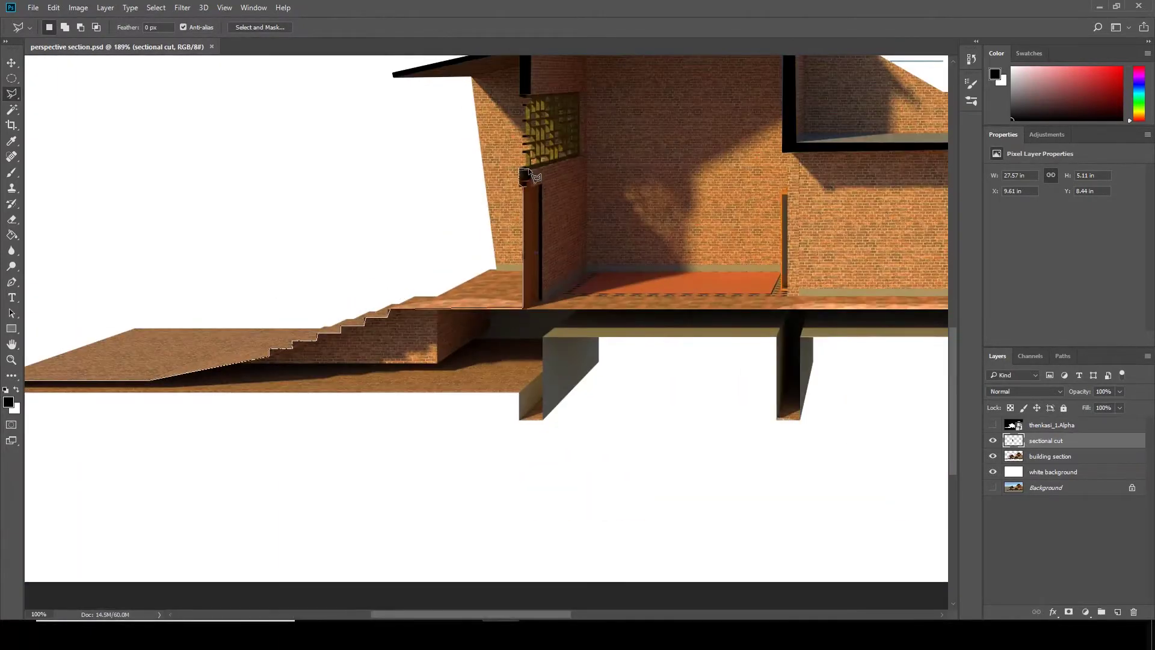
pyautogui.hscroll(5, 534, 312)
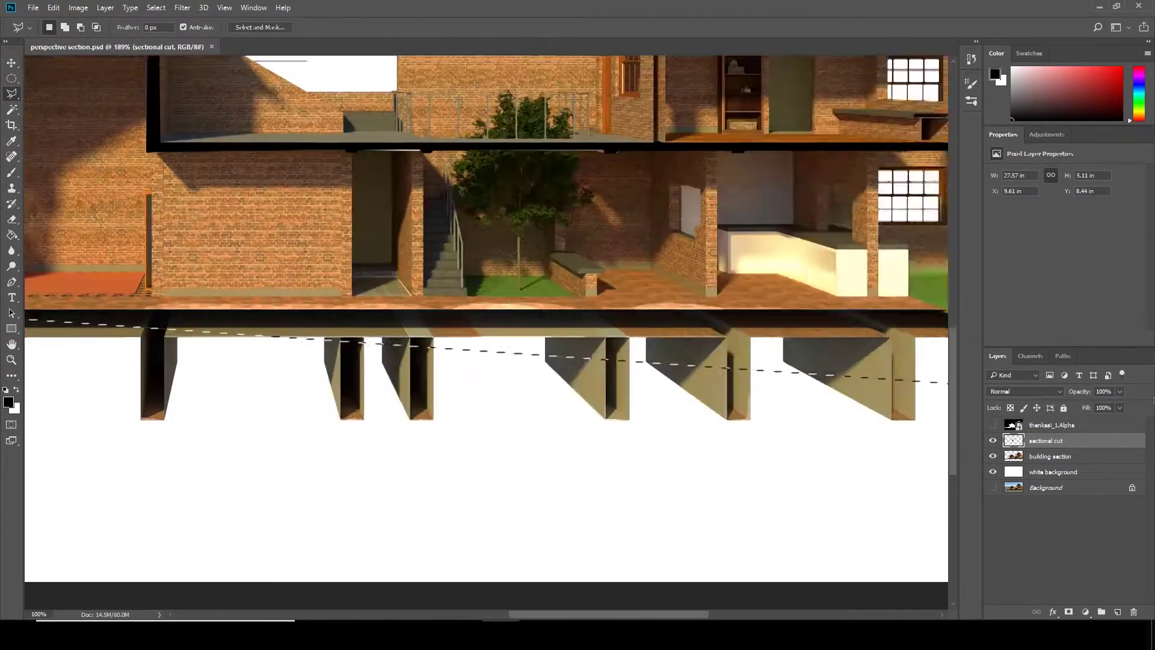
pyautogui.hscroll(5, 549, 318)
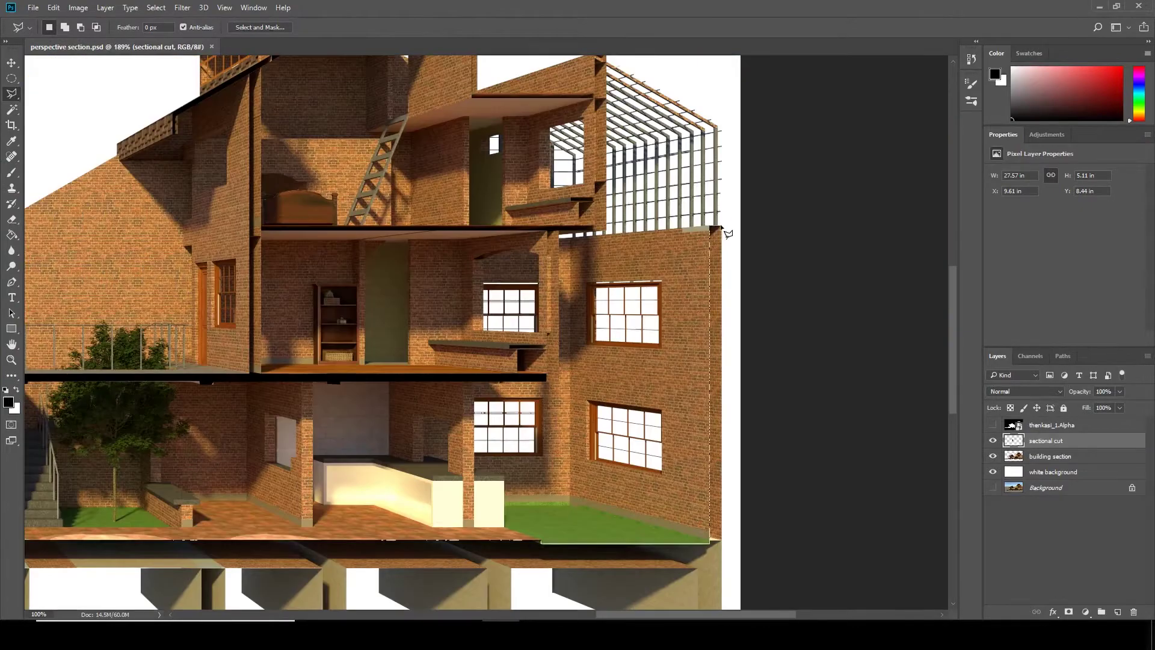
# - Trace the right wall and column bottom corners and close the selection around the section cut
pyautogui.click(720, 423)
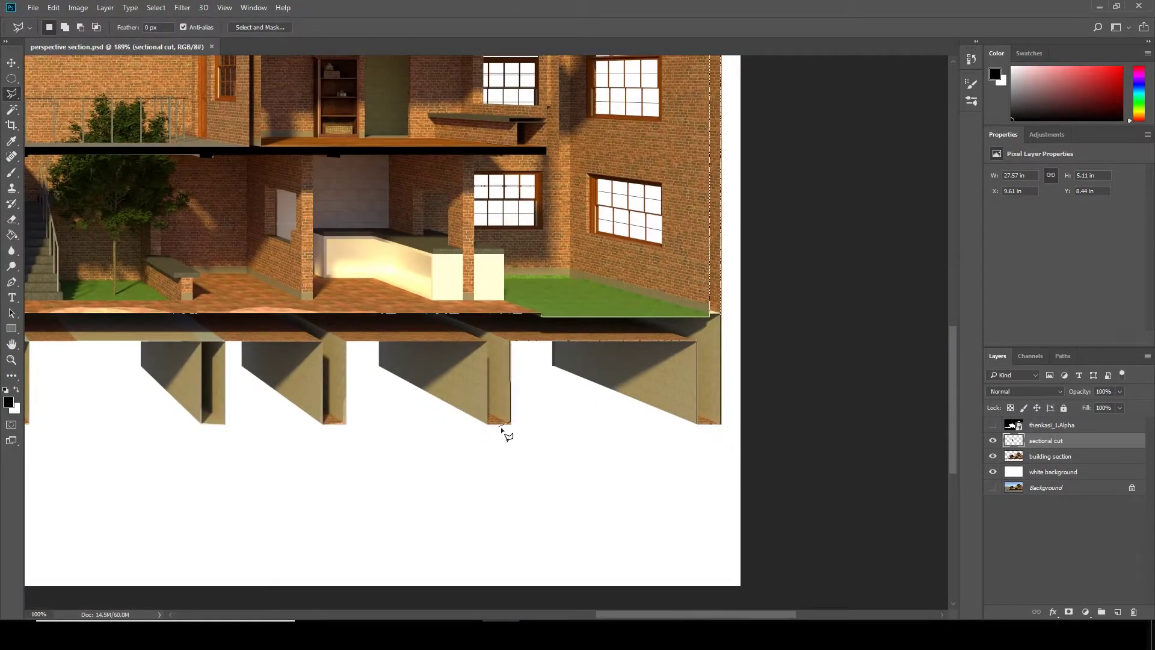
pyautogui.scroll(2, 502, 428)
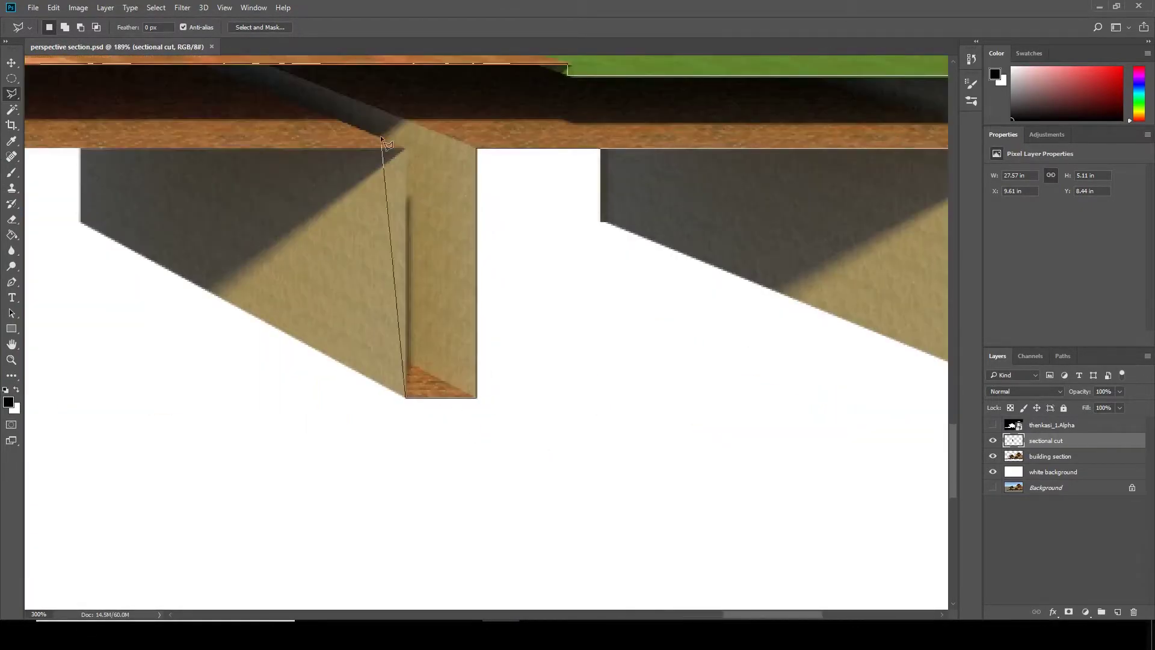
pyautogui.hscroll(-5, 381, 139)
pyautogui.hscroll(-5, 215, 147)
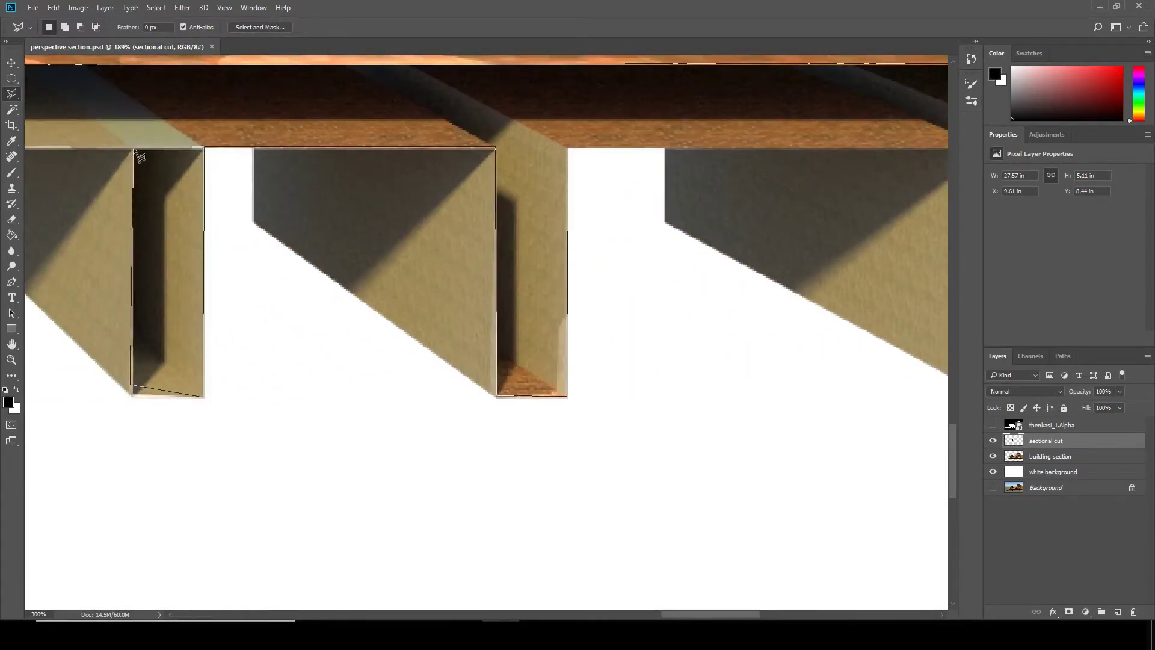
pyautogui.scroll(-3, 140, 158)
pyautogui.scroll(1, 405, 299)
pyautogui.scroll(2, 405, 299)
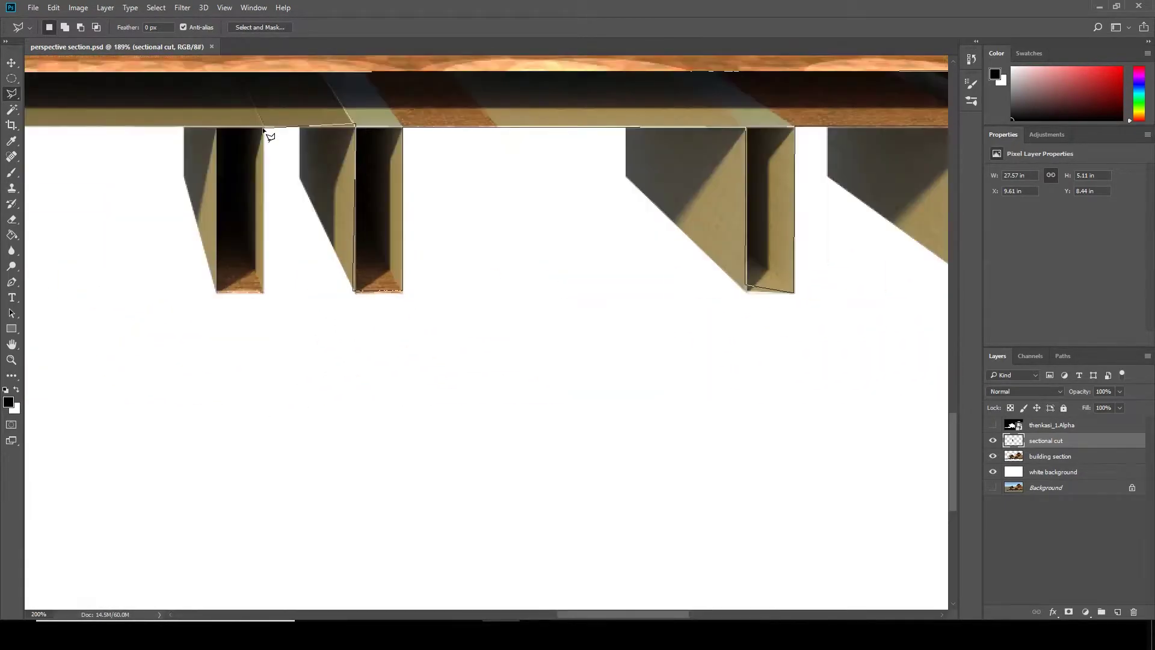
pyautogui.hscroll(-3, 287, 308)
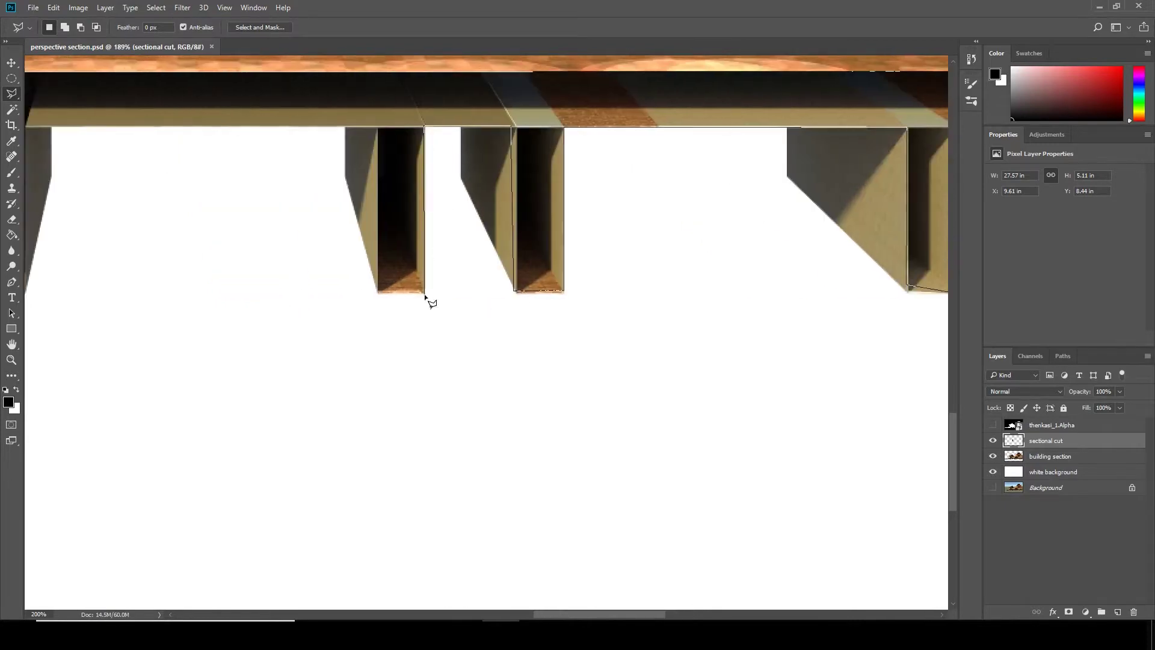
pyautogui.hscroll(-6, 429, 299)
pyautogui.click(355, 295)
pyautogui.hscroll(-6, 391, 258)
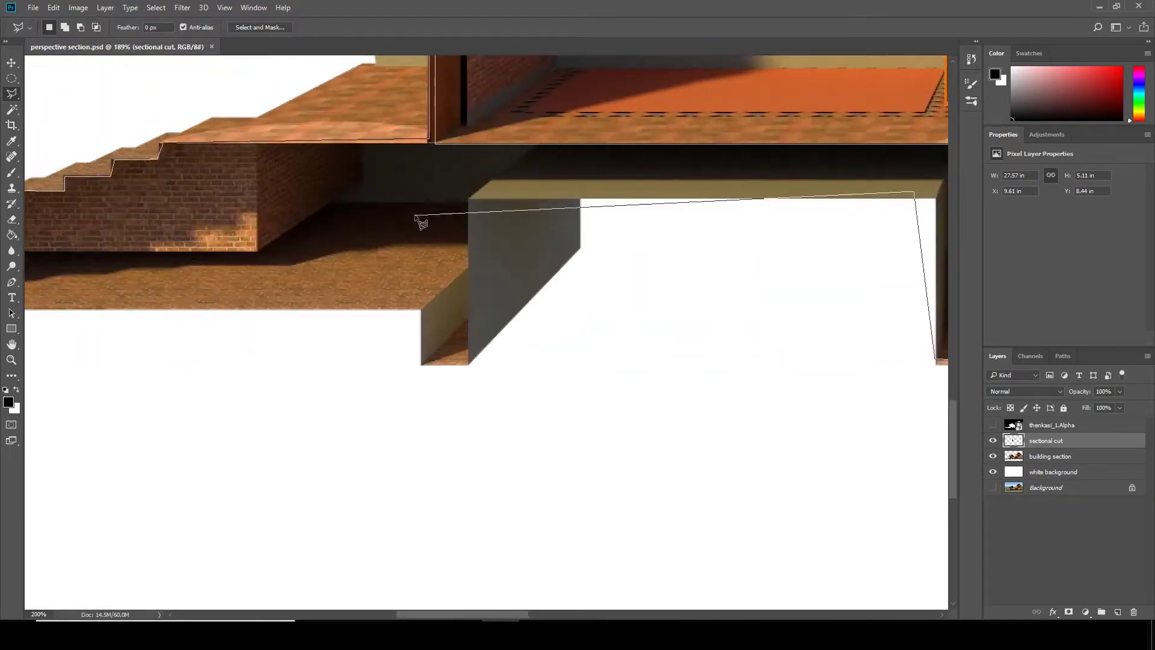
pyautogui.click(423, 352)
pyautogui.scroll(-3, 423, 353)
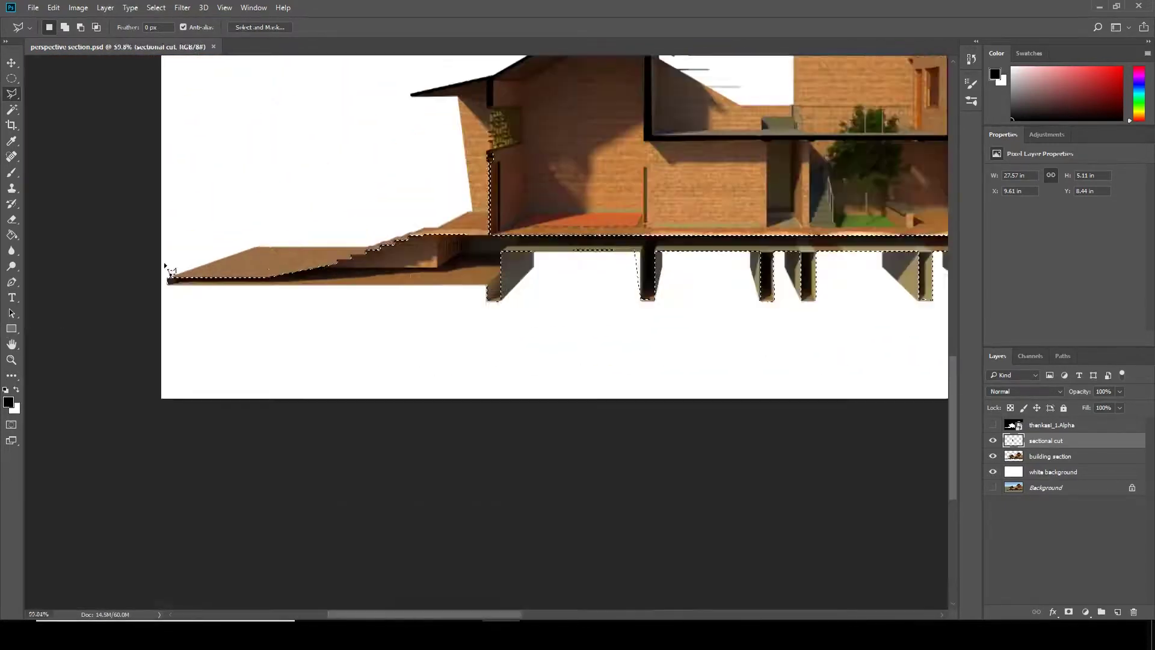
pyautogui.press('g')
pyautogui.scroll(2, 247, 355)
pyautogui.hscroll(5, 392, 381)
# - Select the thin cut wall strip and fill it and the wall section solid black
pyautogui.scroll(2, 319, 421)
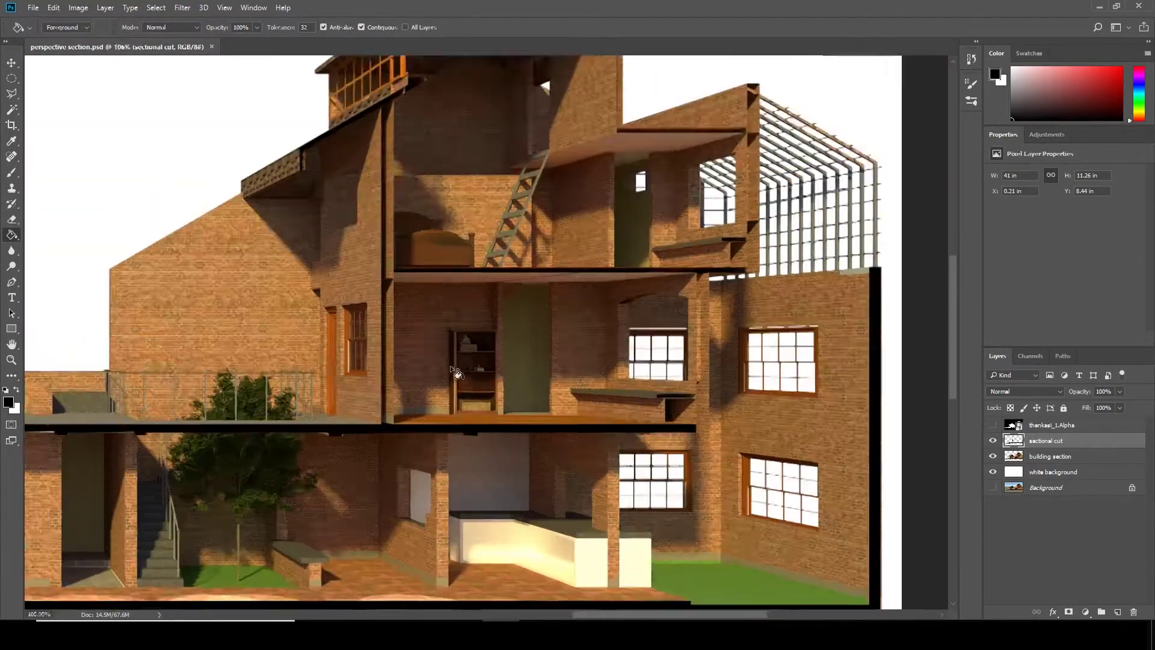
pyautogui.click(11, 78)
pyautogui.scroll(-3, 388, 457)
pyautogui.scroll(2, 373, 391)
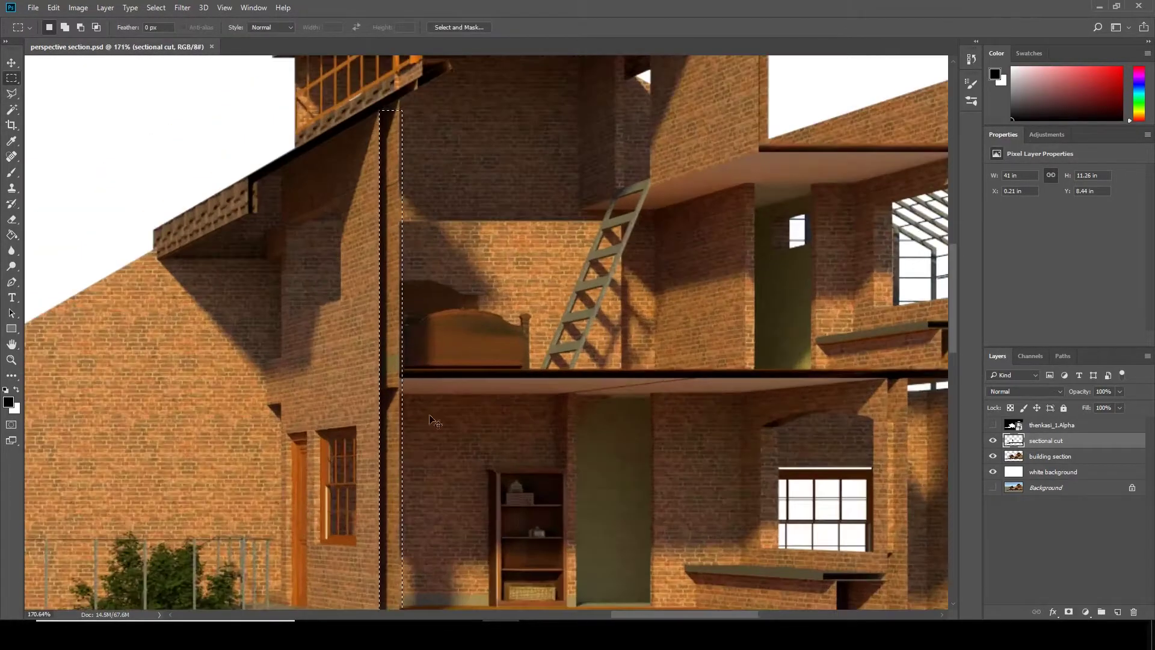
pyautogui.scroll(3, 360, 338)
pyautogui.scroll(-3, 368, 368)
pyautogui.scroll(1, 368, 368)
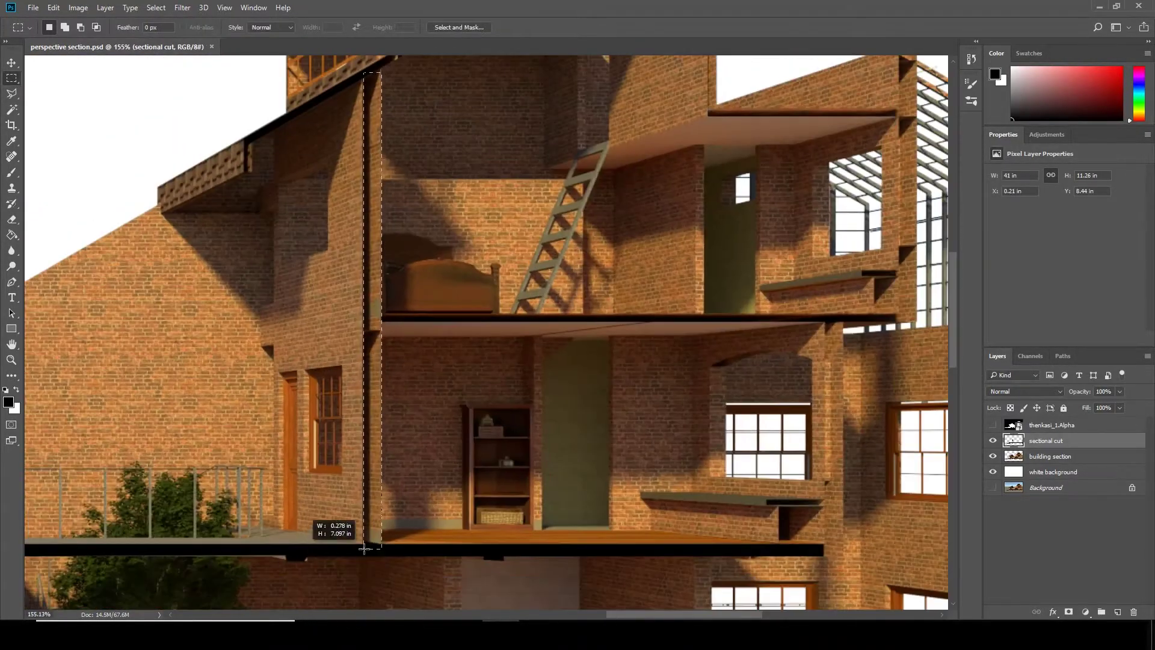
pyautogui.press('g')
pyautogui.scroll(-3, 384, 395)
pyautogui.scroll(-1, 435, 283)
pyautogui.scroll(3, 435, 283)
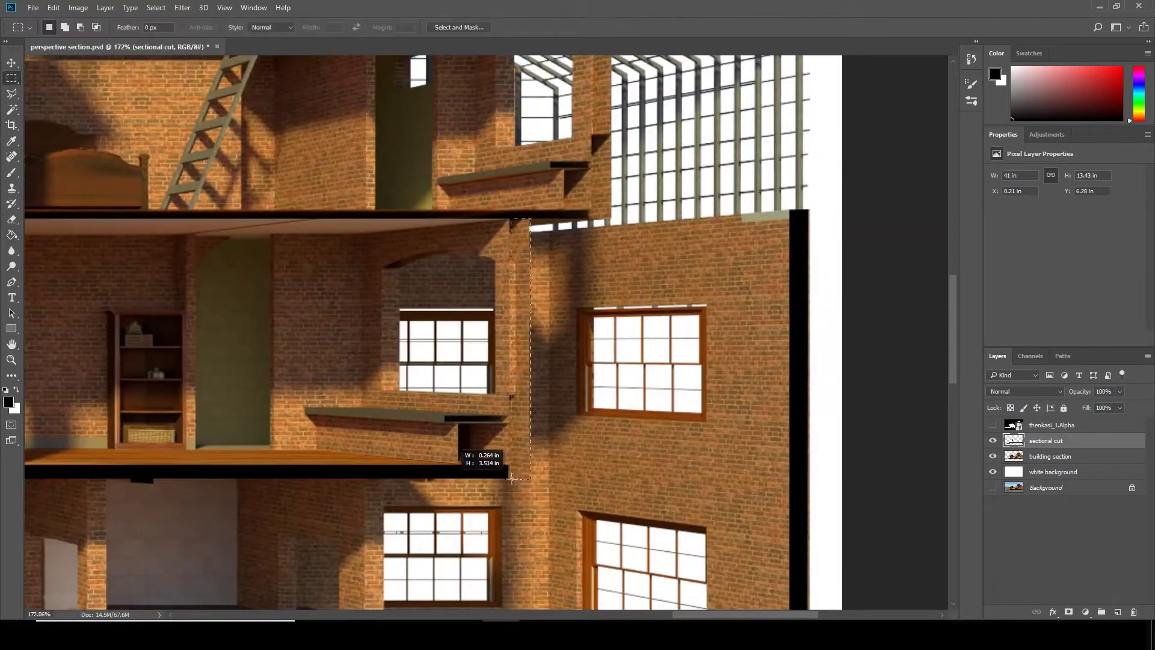
pyautogui.hotkey('alt', 'BackSpace')
pyautogui.hotkey('ctrl', 'd')
pyautogui.scroll(2, 517, 461)
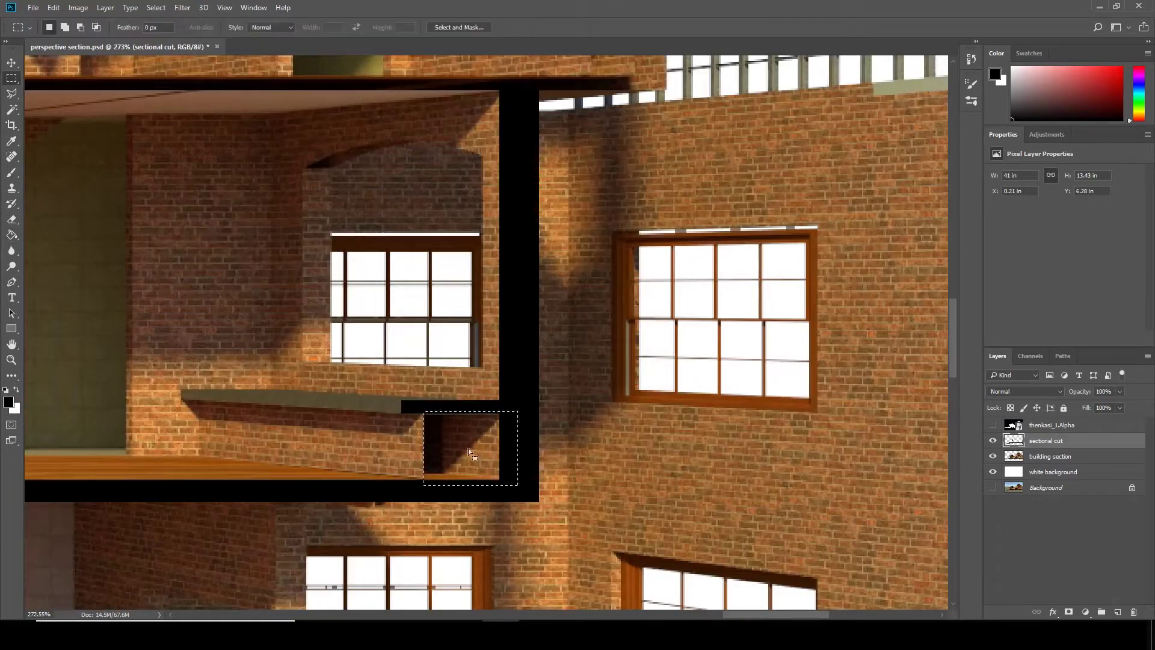
pyautogui.scroll(5, 468, 449)
pyautogui.scroll(-3, 301, 241)
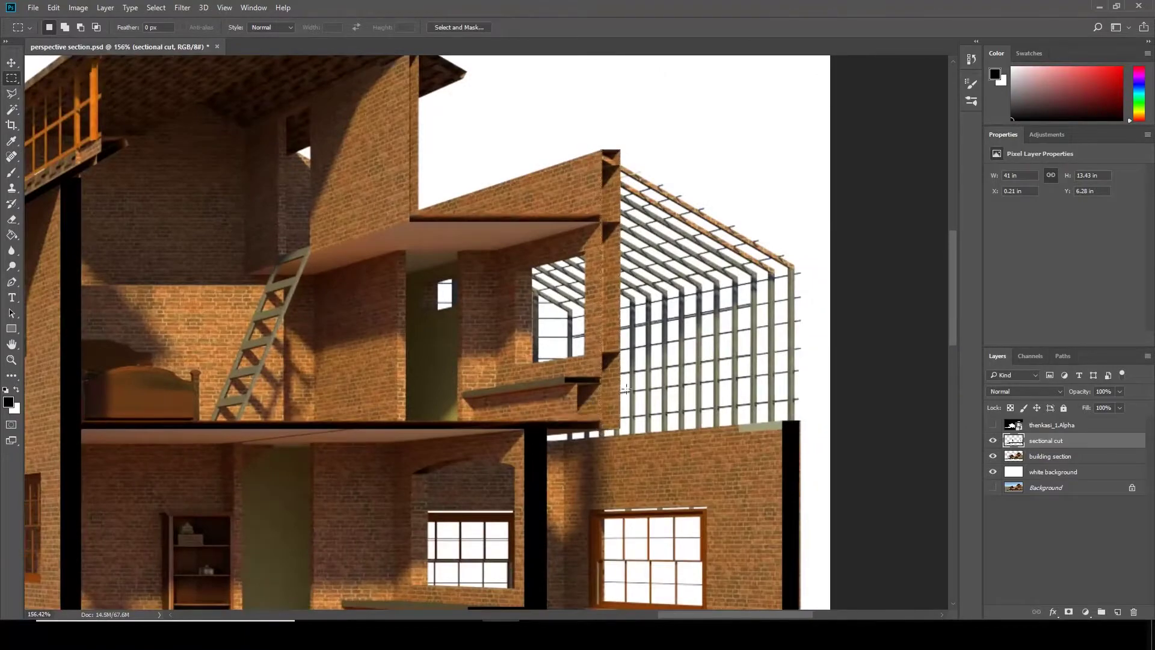
pyautogui.hotkey('alt', 'BackSpace')
pyautogui.scroll(3, 626, 388)
# - Marquee a strip along the upper floor slab and fill it black
pyautogui.press('g')
pyautogui.scroll(-3, 373, 453)
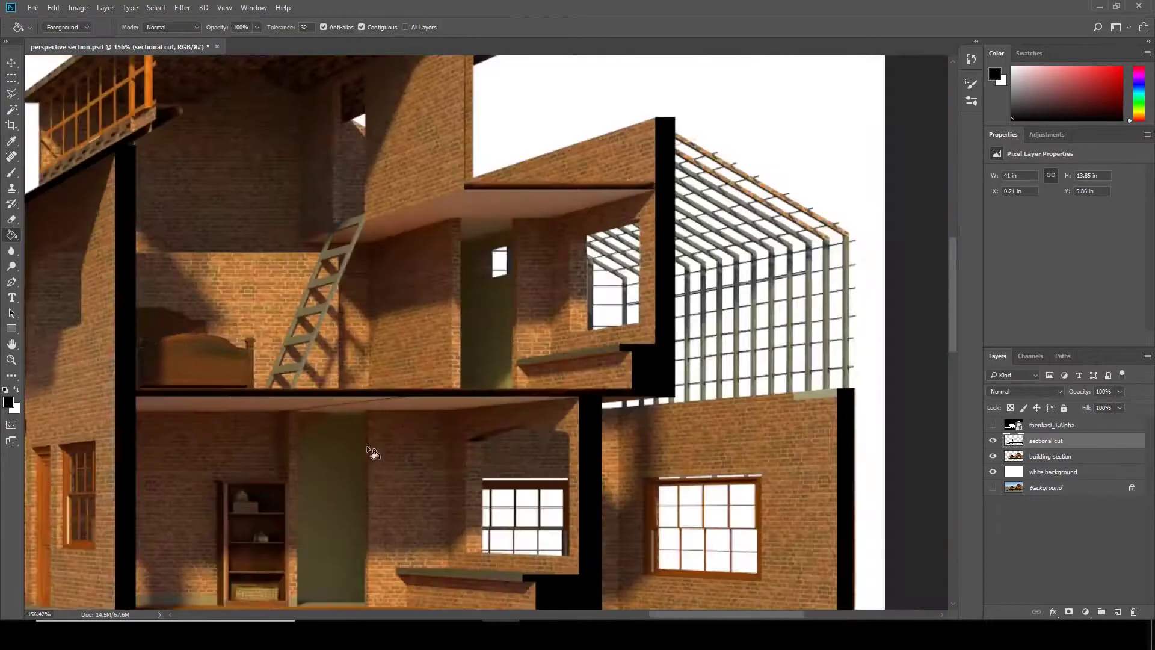
pyautogui.scroll(2, 142, 378)
pyautogui.press('m')
pyautogui.hscroll(5, 604, 395)
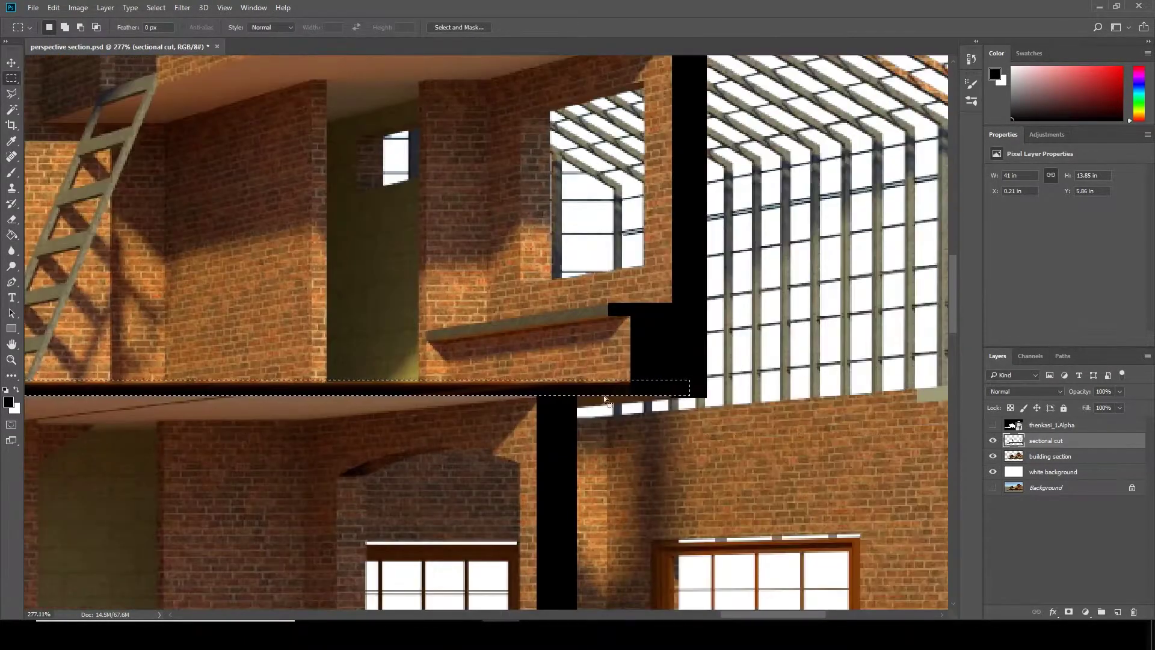
pyautogui.scroll(-2, 616, 210)
pyautogui.scroll(3, 728, 293)
pyautogui.moveTo(729, 293); pyautogui.dragTo(355, 308)
pyautogui.scroll(-3, 355, 307)
pyautogui.hotkey('alt', 'BackSpace')
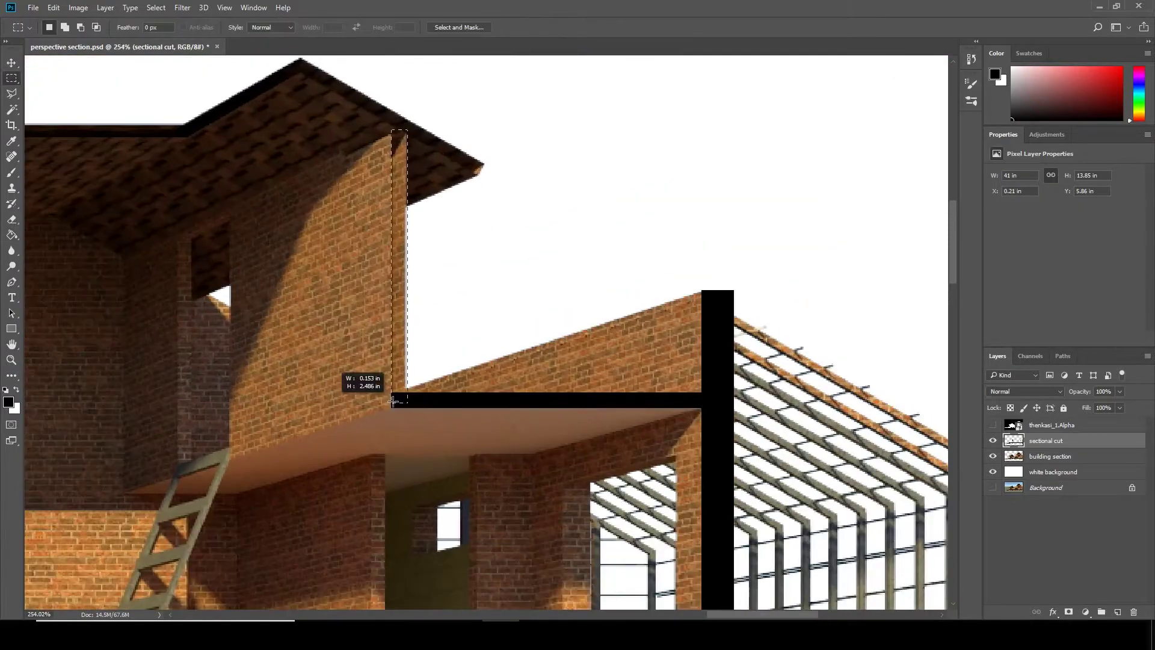
pyautogui.scroll(-2, 512, 366)
# - Outline the sloped roof slab edge with the Polygonal Lasso and fill it black
pyautogui.press('l')
pyautogui.scroll(3, 166, 445)
pyautogui.click(260, 411)
pyautogui.click(264, 350)
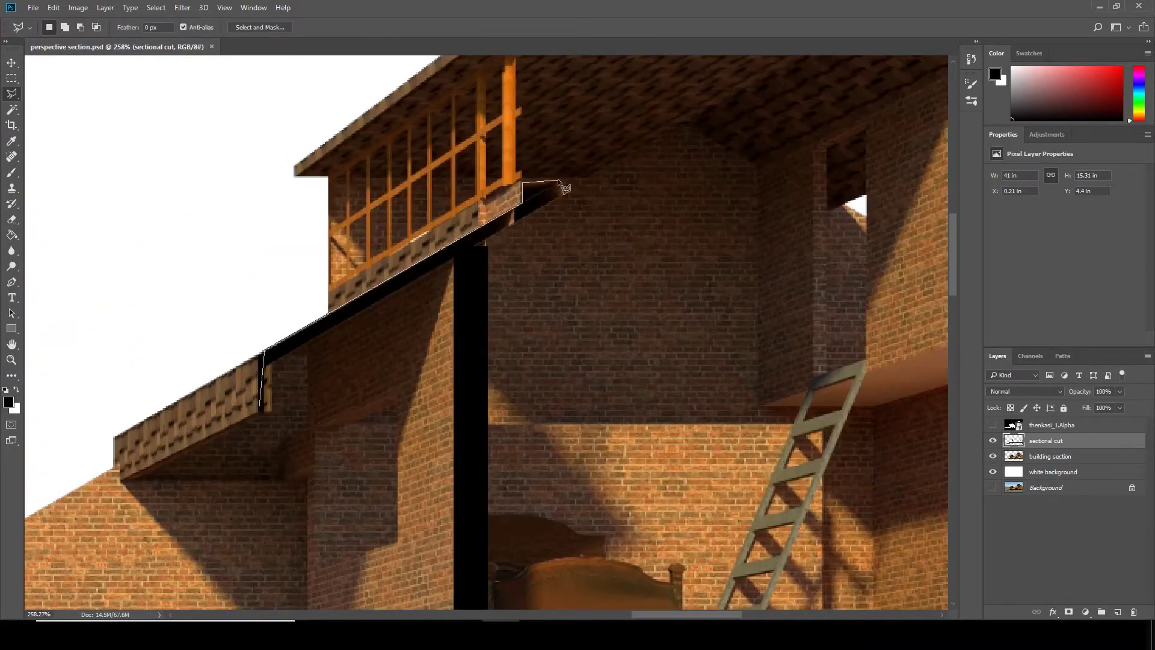
pyautogui.click(261, 412)
pyautogui.hotkey('alt', 'BackSpace')
pyautogui.scroll(-3, 324, 331)
pyautogui.scroll(-3, 322, 503)
# - Hide the sectional cut layer and add a new empty layer for lighting
pyautogui.press('g')
pyautogui.click(993, 441)
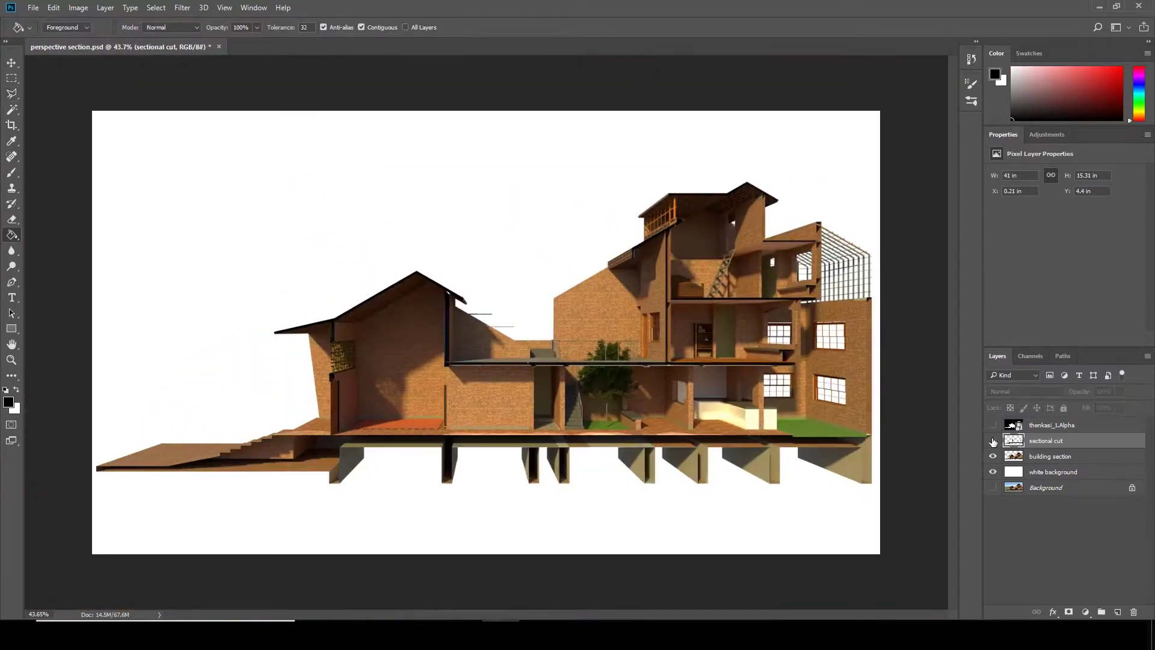
pyautogui.hotkey('ctrl', 'shift', 'alt', 'n')
pyautogui.scroll(2, 648, 399)
pyautogui.scroll(1, 650, 431)
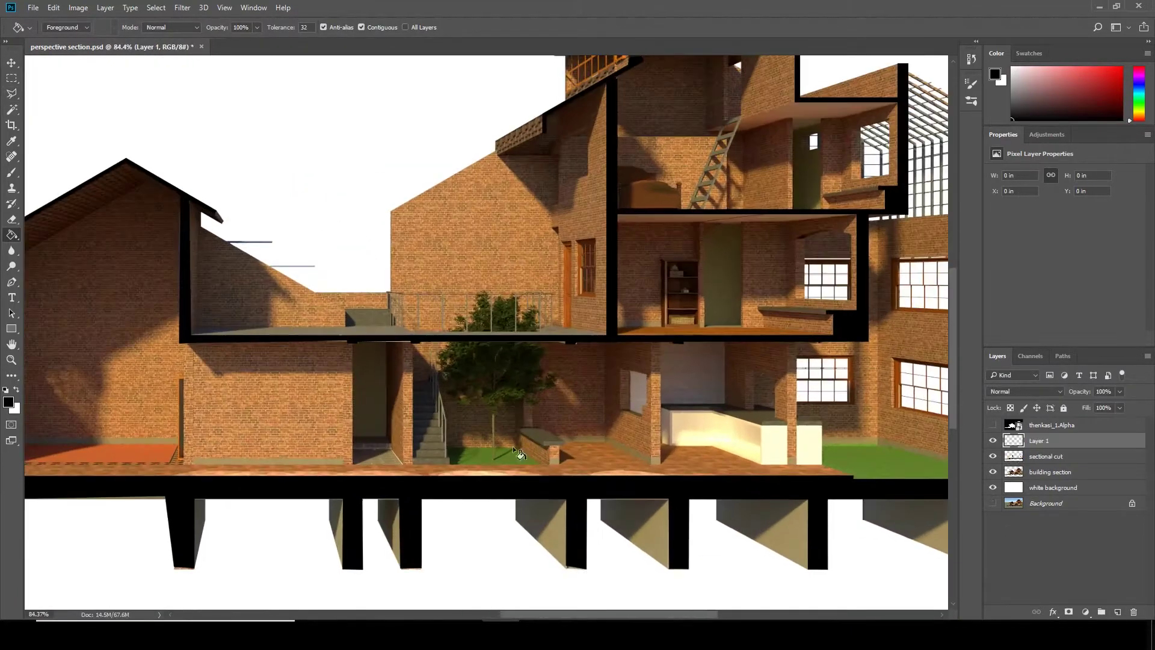
pyautogui.scroll(2, 519, 453)
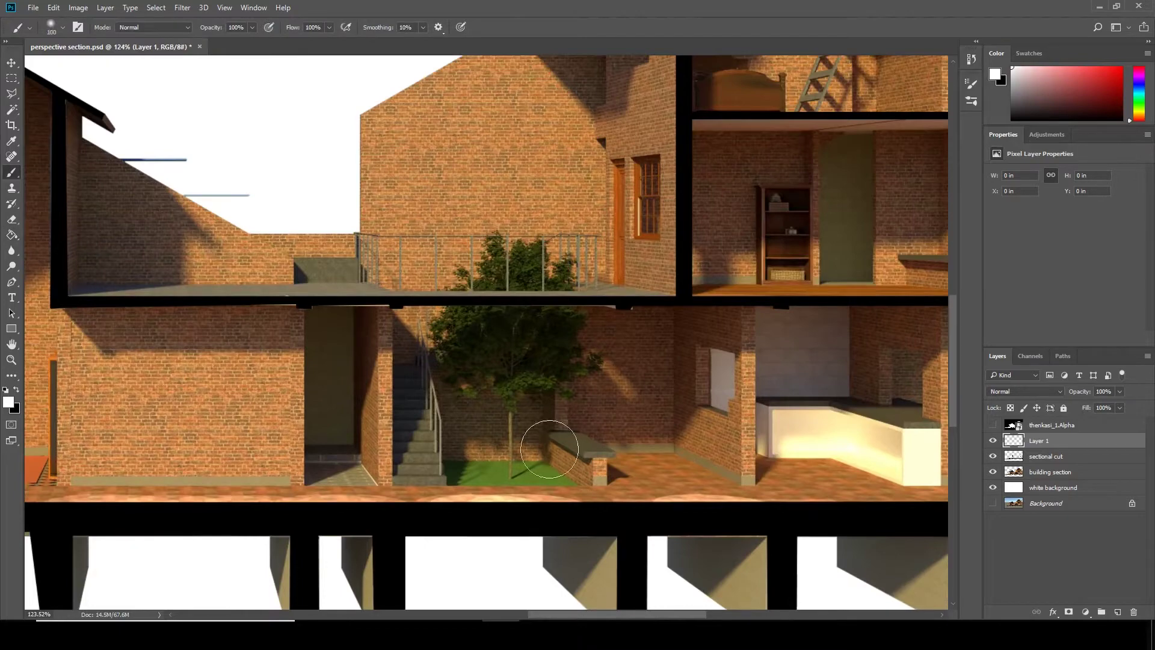
# - Set the light layer to Overlay and dab white light on the courtyard and wall right of the tree
pyautogui.click(514, 377)
pyautogui.click(1026, 391)
pyautogui.click(1023, 514)
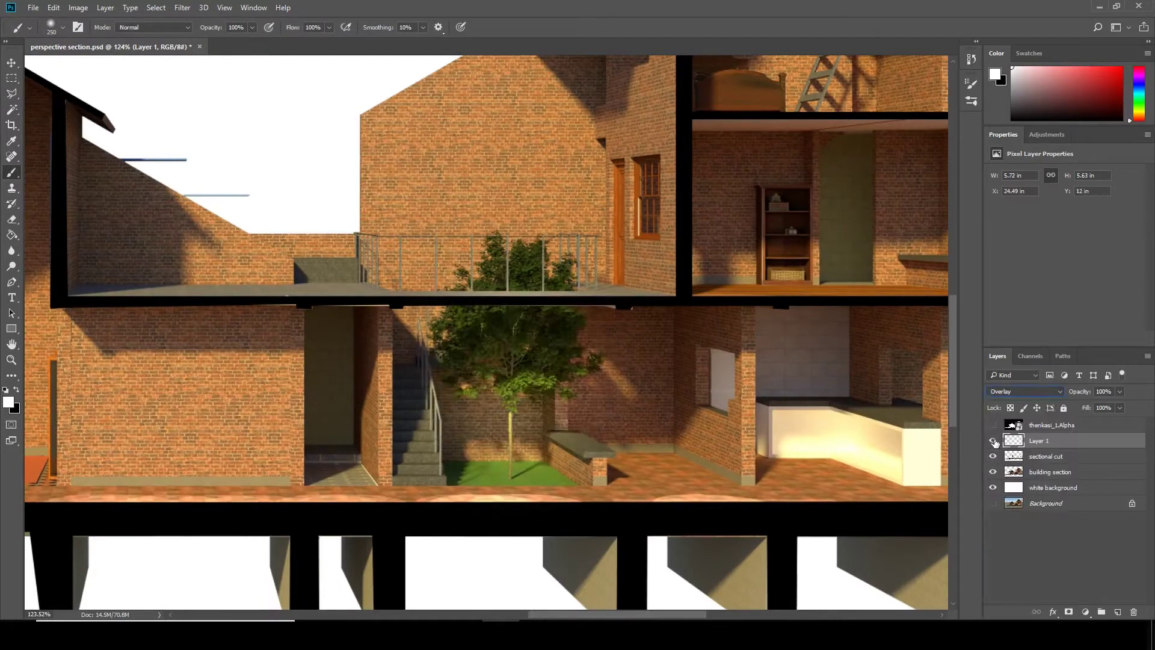
pyautogui.click(574, 346)
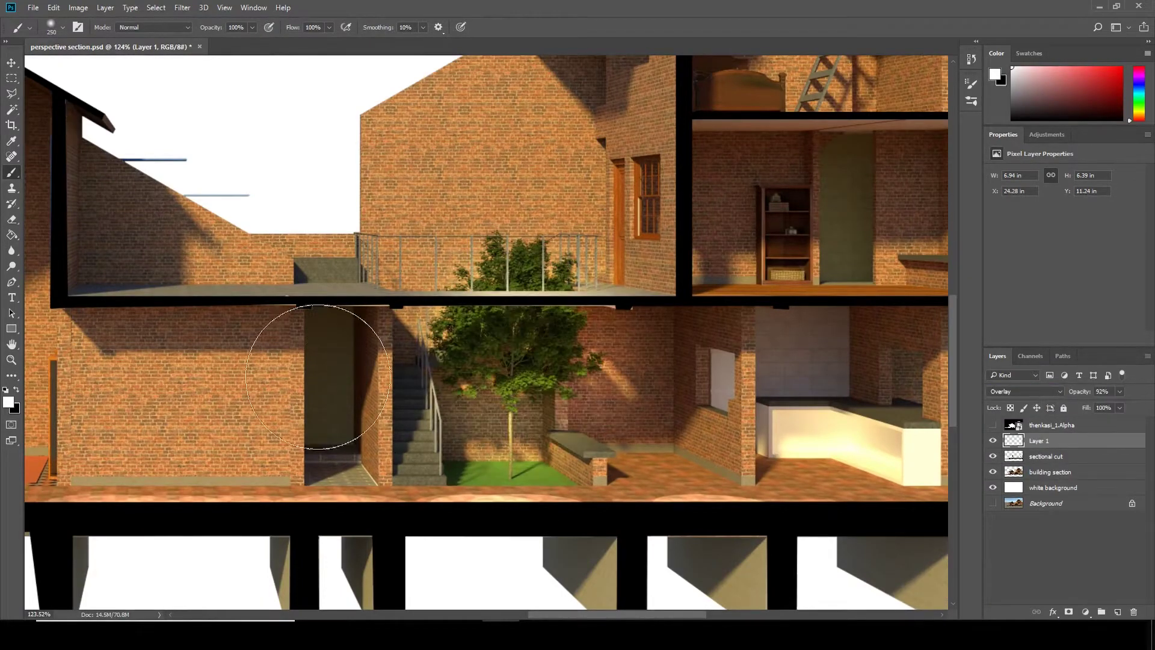
pyautogui.scroll(-6, 337, 386)
pyautogui.scroll(5, 485, 290)
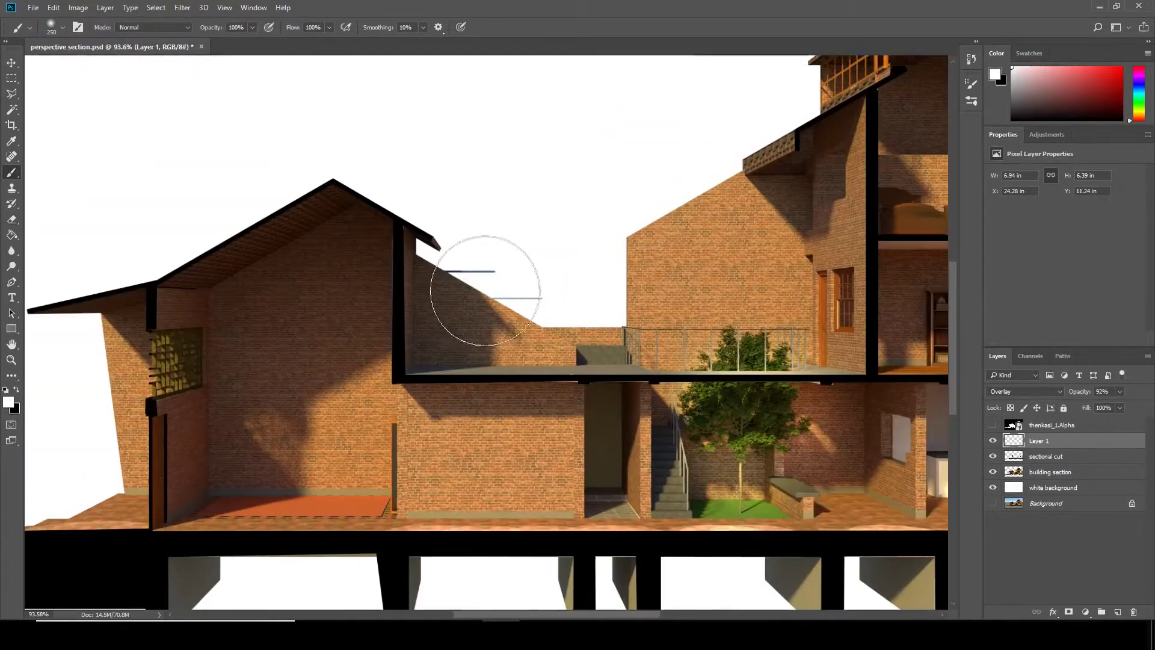
pyautogui.scroll(-3, 485, 291)
pyautogui.scroll(3, 529, 400)
pyautogui.scroll(1, 530, 400)
# - At 65% brush opacity, paint soft white light over the left gable and left wall
pyautogui.press('[')
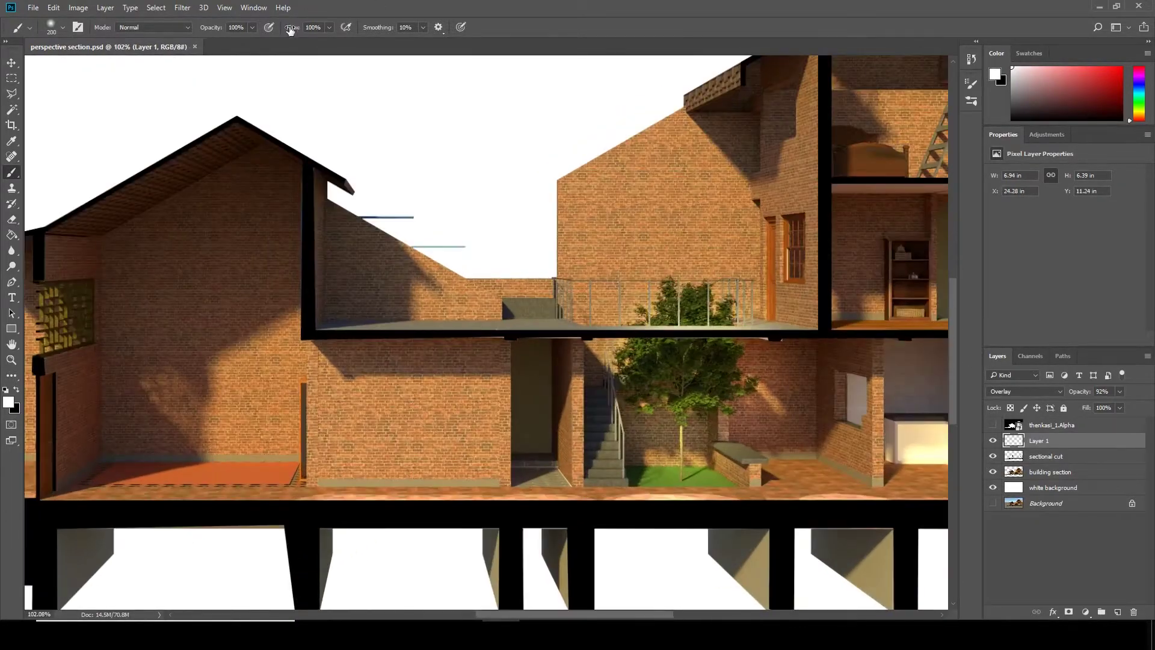
pyautogui.press('6')
pyautogui.press('5')
pyautogui.press('[')
pyautogui.press('[')
pyautogui.scroll(-3, 529, 400)
pyautogui.click(399, 278)
pyautogui.scroll(1, 350, 304)
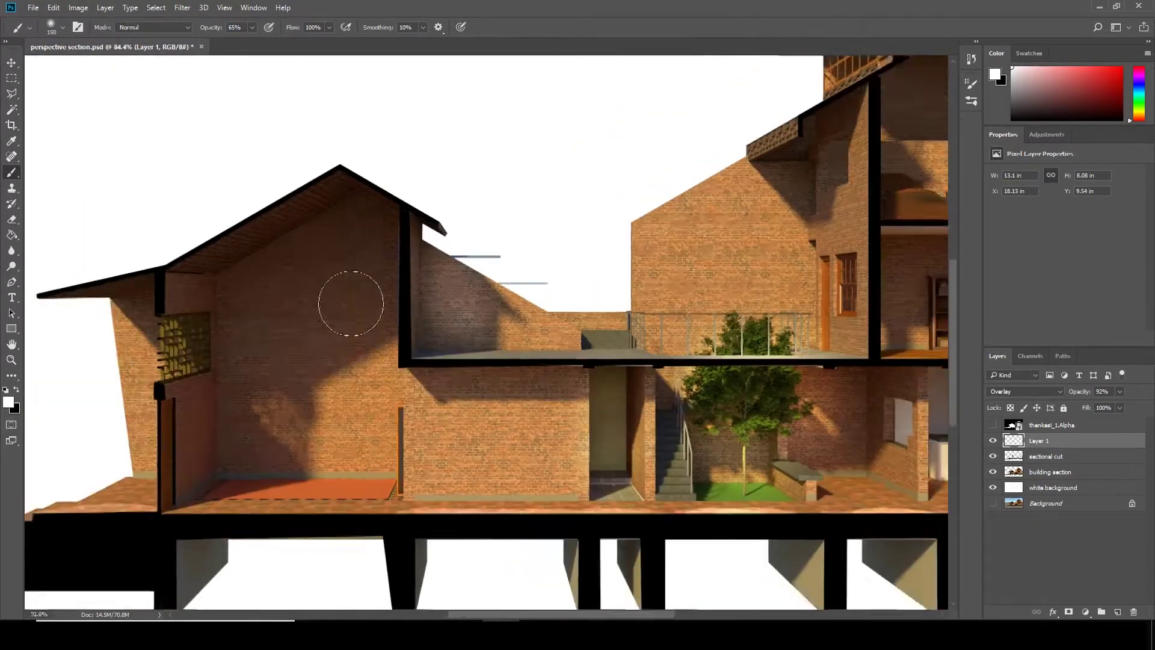
pyautogui.press(']')
pyautogui.press(']')
pyautogui.moveTo(315, 306); pyautogui.dragTo(313, 415)
pyautogui.scroll(-3, 337, 361)
pyautogui.scroll(-1, 542, 233)
pyautogui.press(']')
pyautogui.press(']')
pyautogui.press(']')
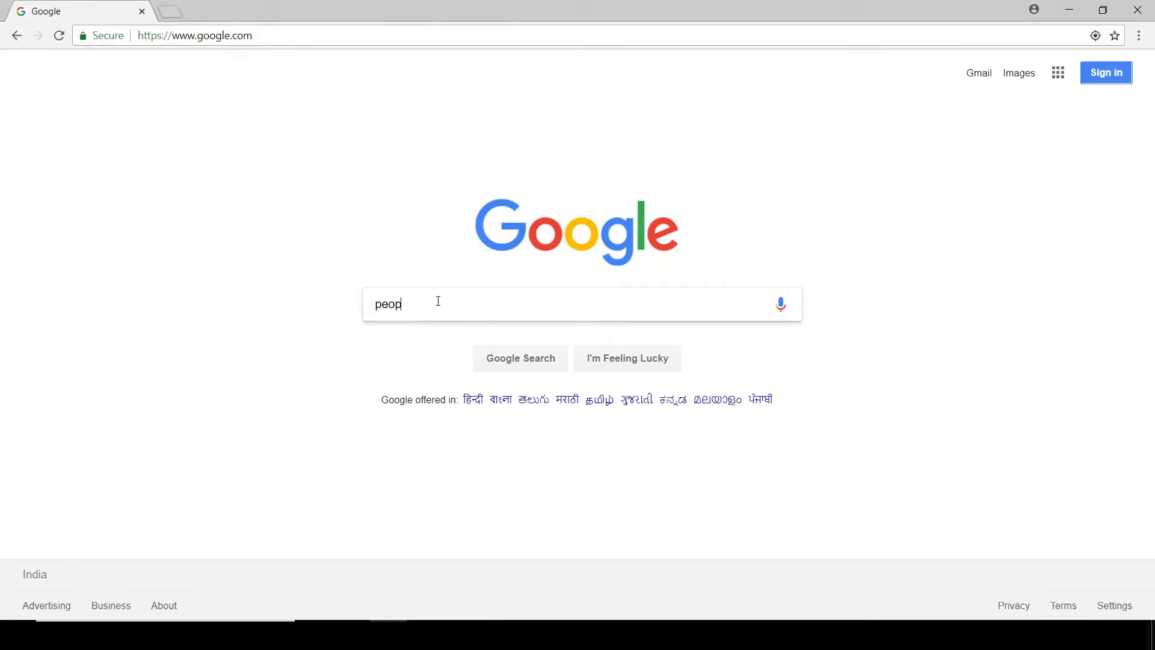
# - Search Google Images for 'people png' and browse the results
pyautogui.write('le png')
pyautogui.press('Return')
pyautogui.click(176, 124)
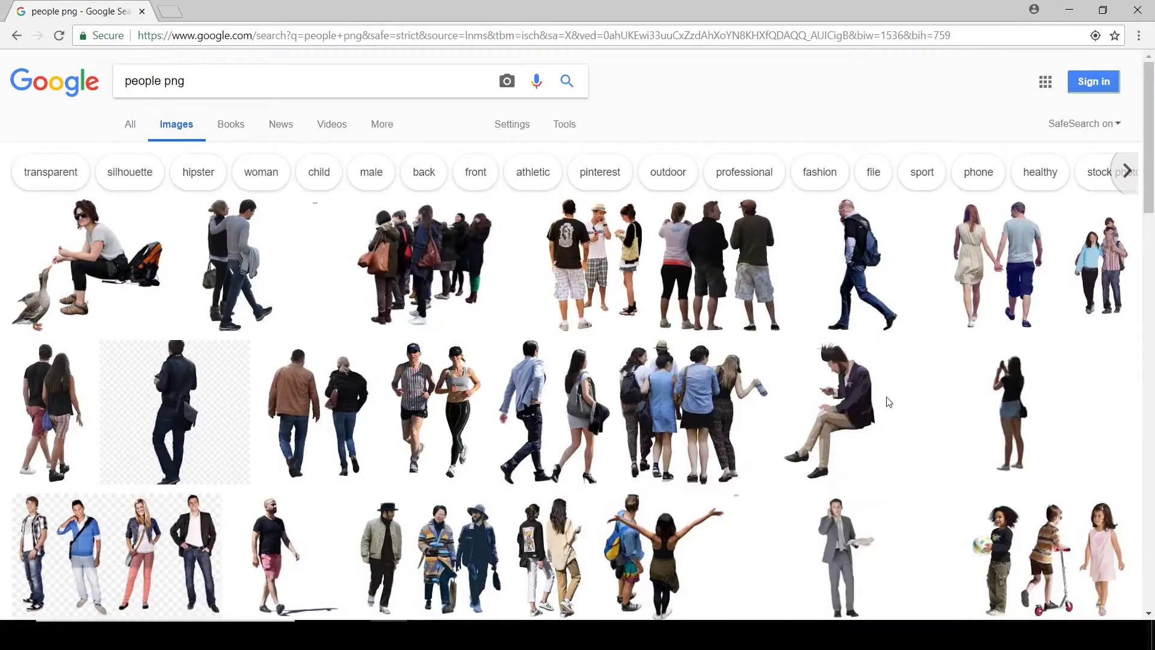
pyautogui.scroll(-5, 888, 402)
pyautogui.scroll(-2, 602, 361)
pyautogui.scroll(6, 256, 339)
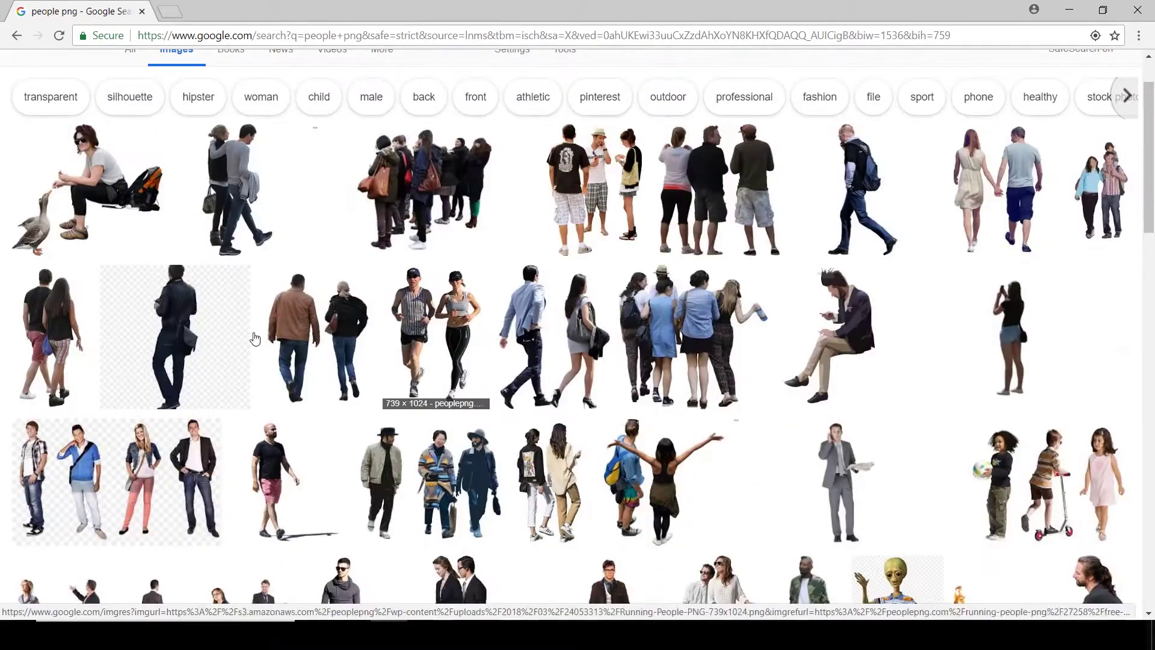
pyautogui.scroll(1, 255, 338)
pyautogui.scroll(-5, 361, 270)
pyautogui.scroll(-5, 470, 197)
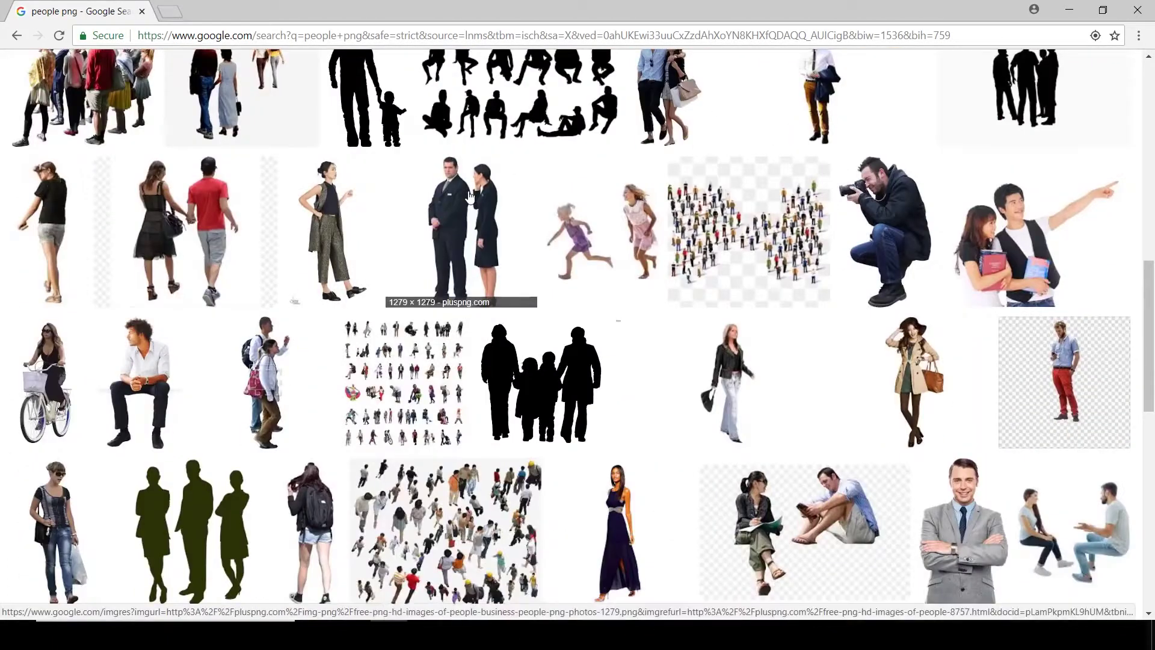
pyautogui.scroll(-2, 422, 270)
pyautogui.scroll(-2, 361, 301)
pyautogui.scroll(2, 241, 271)
# - Refine the search to 'people sitting png' and open the side-view sitting girl image
pyautogui.click(138, 235)
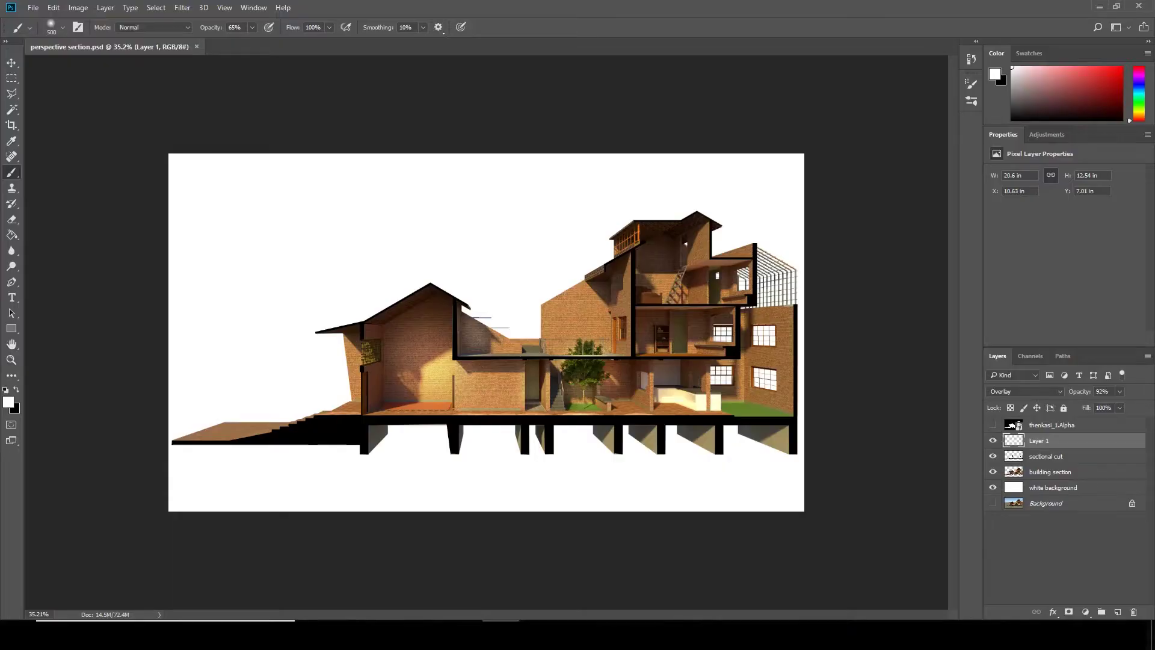
pyautogui.write('sitting')
pyautogui.press('Return')
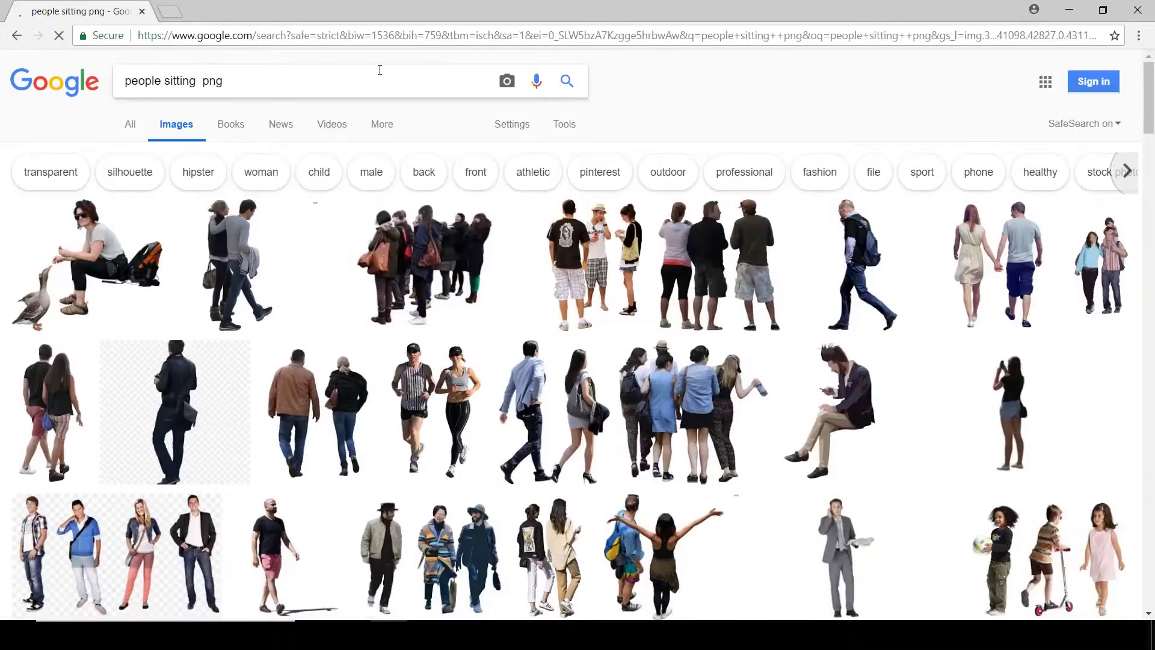
pyautogui.scroll(-2, 381, 172)
pyautogui.scroll(2, 439, 189)
pyautogui.click(199, 199)
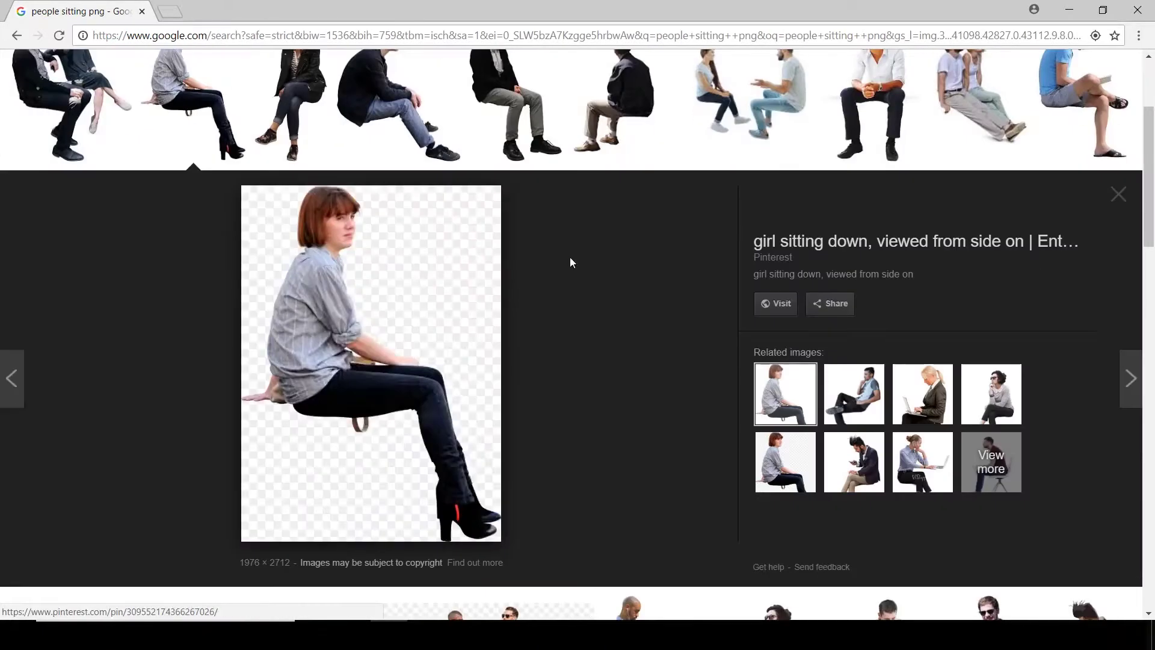
# - Save the girl image as a PNG into a new 'people' folder
pyautogui.rightClick(301, 272)
pyautogui.click(337, 409)
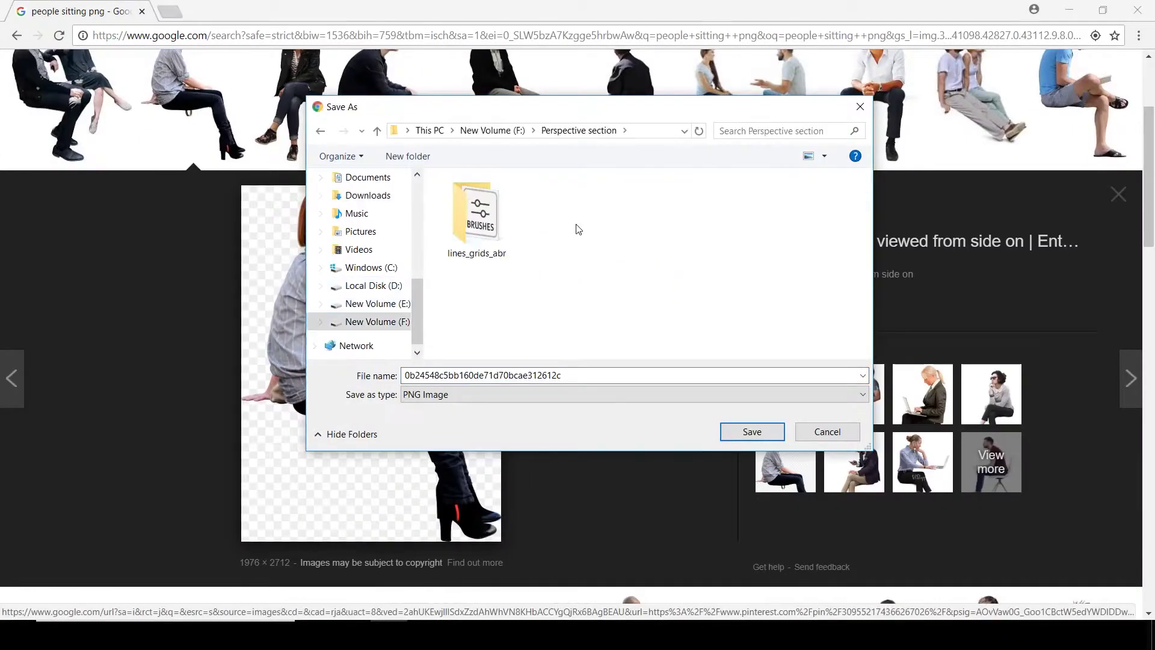
pyautogui.hotkey('ctrl', 'shift', 'n')
pyautogui.press('Return')
pyautogui.press('Return')
pyautogui.press('Return')
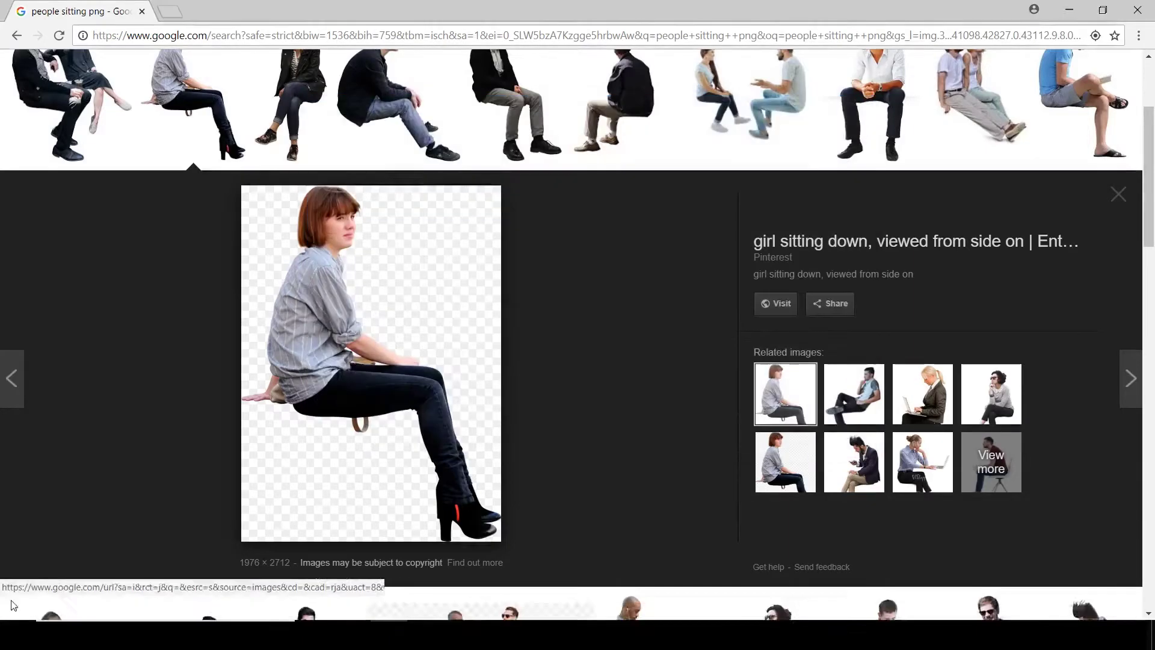
# - Drag the saved girl PNG into the section and scale her down near the floor
pyautogui.moveTo(330, 186); pyautogui.dragTo(499, 602)
pyautogui.moveTo(676, 121); pyautogui.dragTo(465, 443)
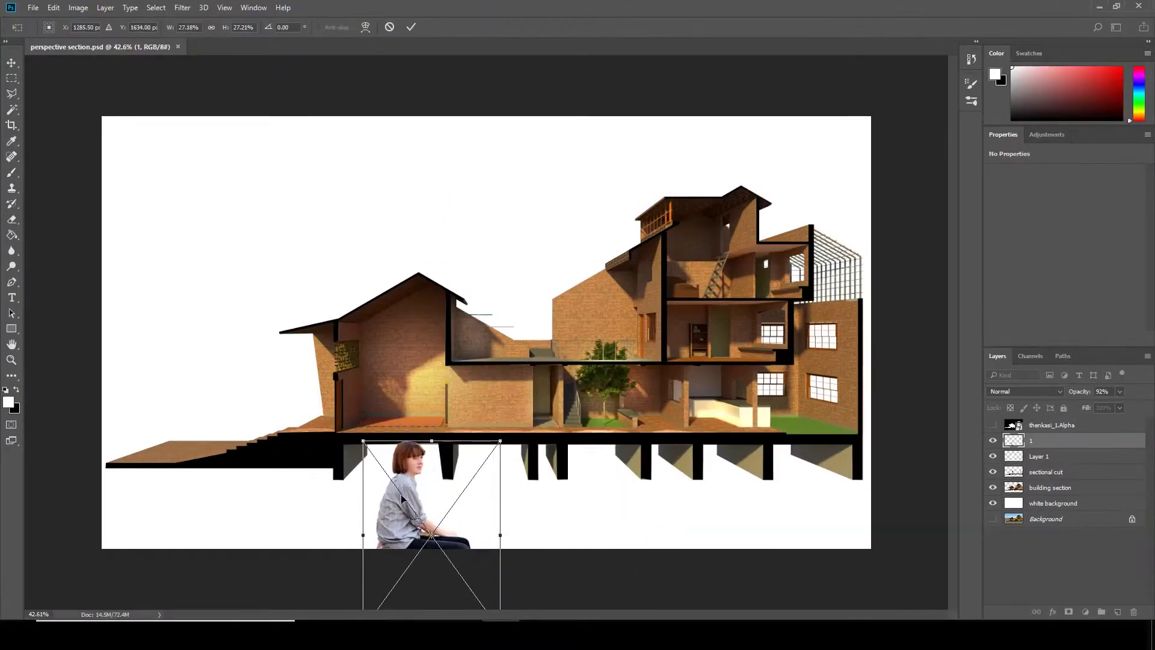
pyautogui.hotkey('ctrl', '+')
pyautogui.moveTo(748, 237)
pyautogui.mouseDown()
pyautogui.moveTo(560, 481)
pyautogui.moveTo(655, 385)
pyautogui.mouseUp()
pyautogui.scroll(3, 603, 484)
pyautogui.scroll(3, 656, 386)
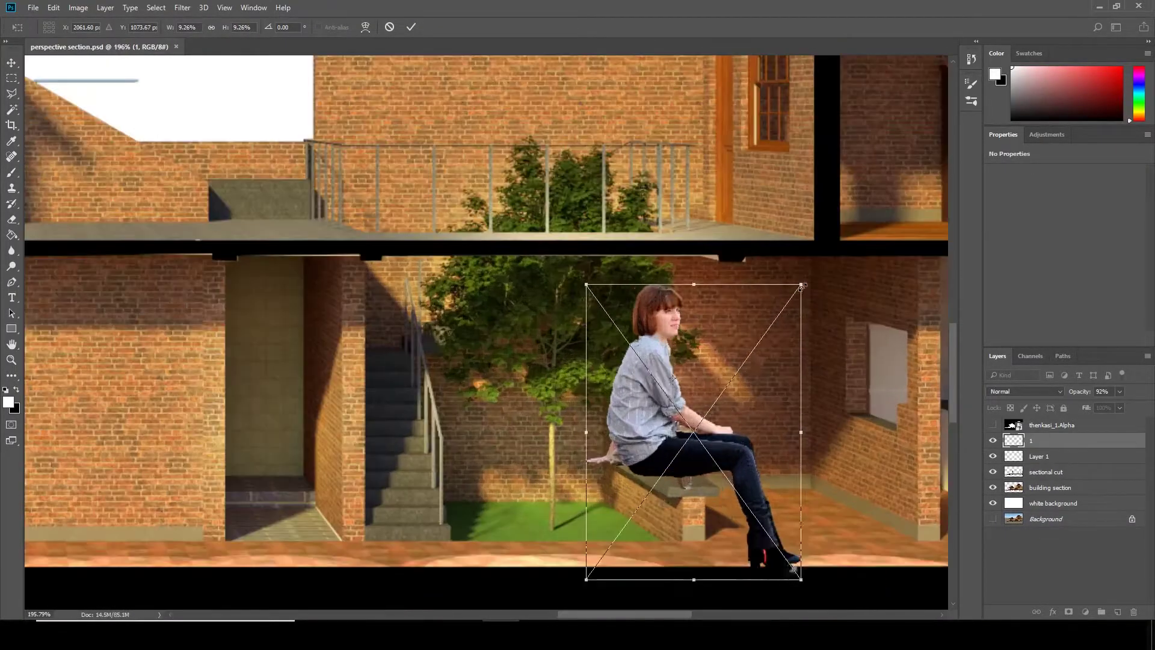
# - Flip the girl horizontally, seat her on the courtyard bench, and commit the transform
pyautogui.rightClick(644, 219)
pyautogui.click(716, 395)
pyautogui.moveTo(716, 443); pyautogui.dragTo(671, 446)
pyautogui.scroll(3, 741, 423)
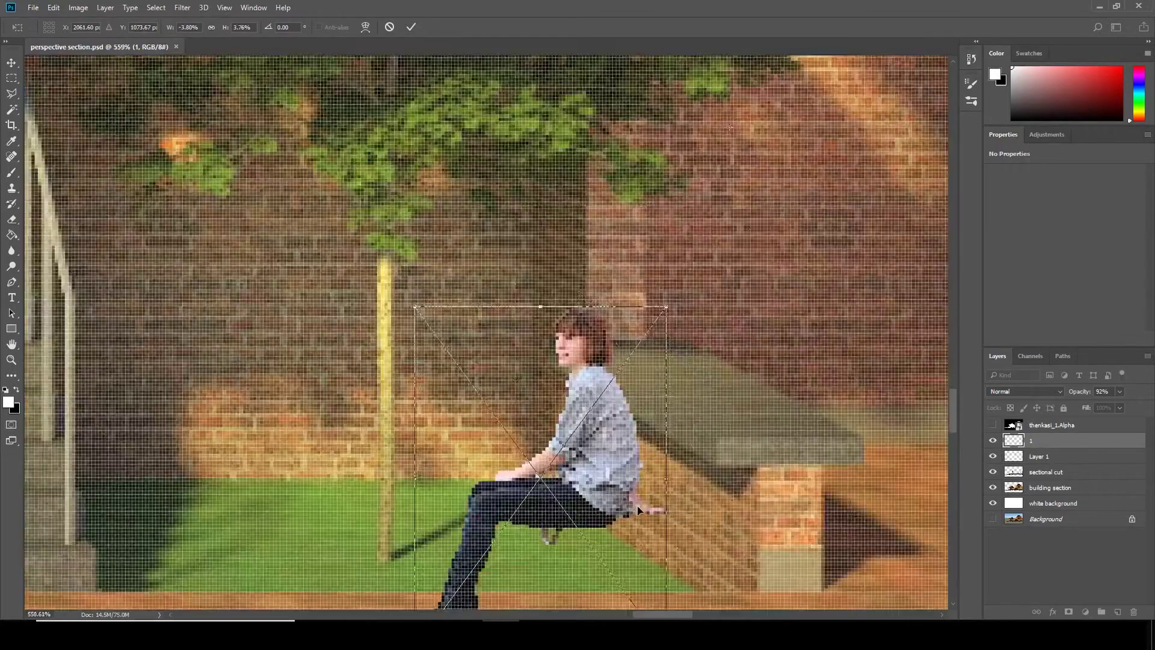
pyautogui.moveTo(629, 484); pyautogui.dragTo(758, 376)
pyautogui.moveTo(544, 549); pyautogui.dragTo(523, 557)
pyautogui.press('Return')
# - Switch to the Brush tool and zoom in and out around the seated girl
pyautogui.scroll(-5, 639, 424)
pyautogui.press('b')
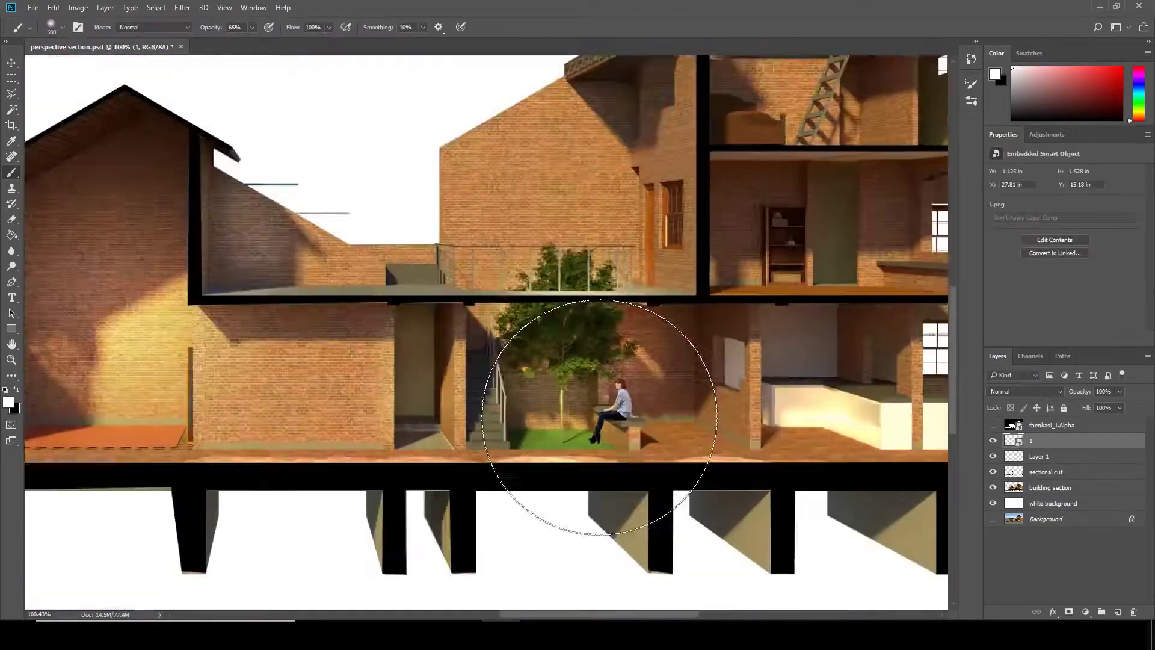
pyautogui.scroll(1, 663, 434)
pyautogui.scroll(1, 664, 433)
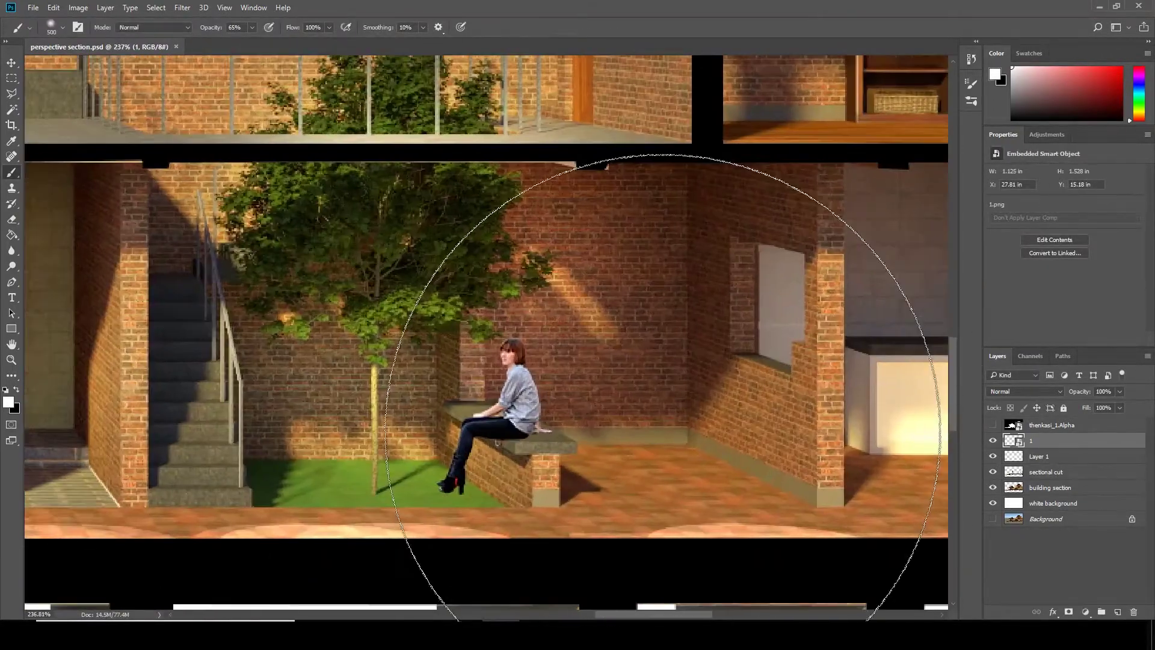
pyautogui.scroll(3, 535, 437)
pyautogui.scroll(-2, 534, 437)
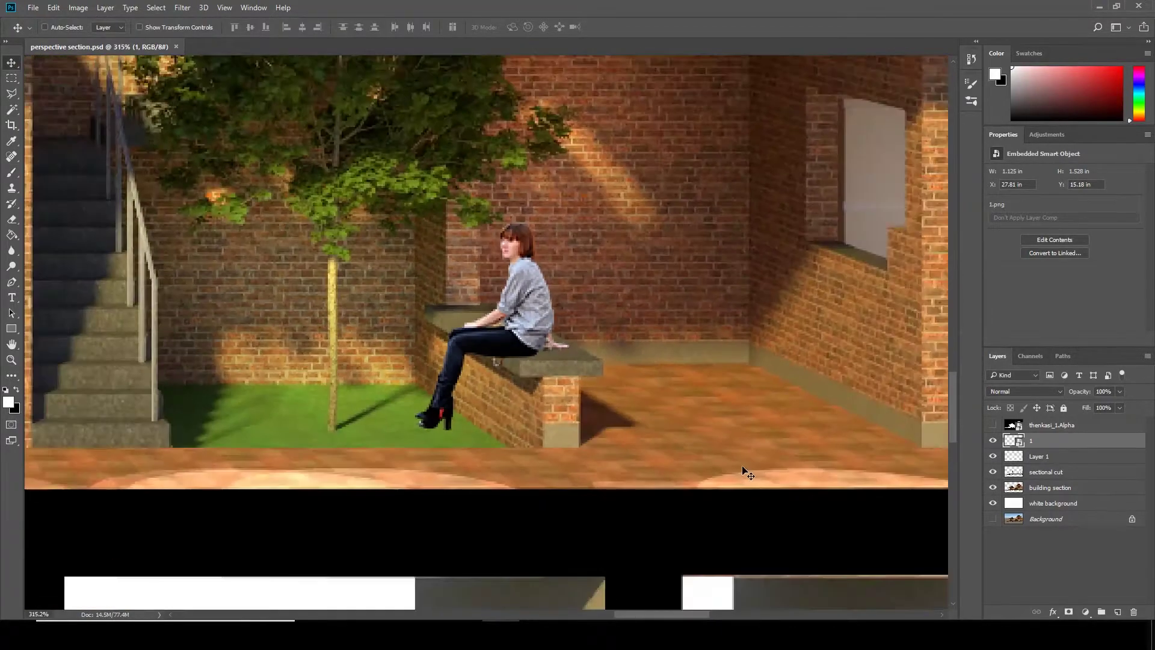
pyautogui.scroll(-2, 534, 436)
# - Apply Levels to the girl with output levels 19 and 194
pyautogui.scroll(1, 534, 436)
pyautogui.hotkey('ctrl', 'l')
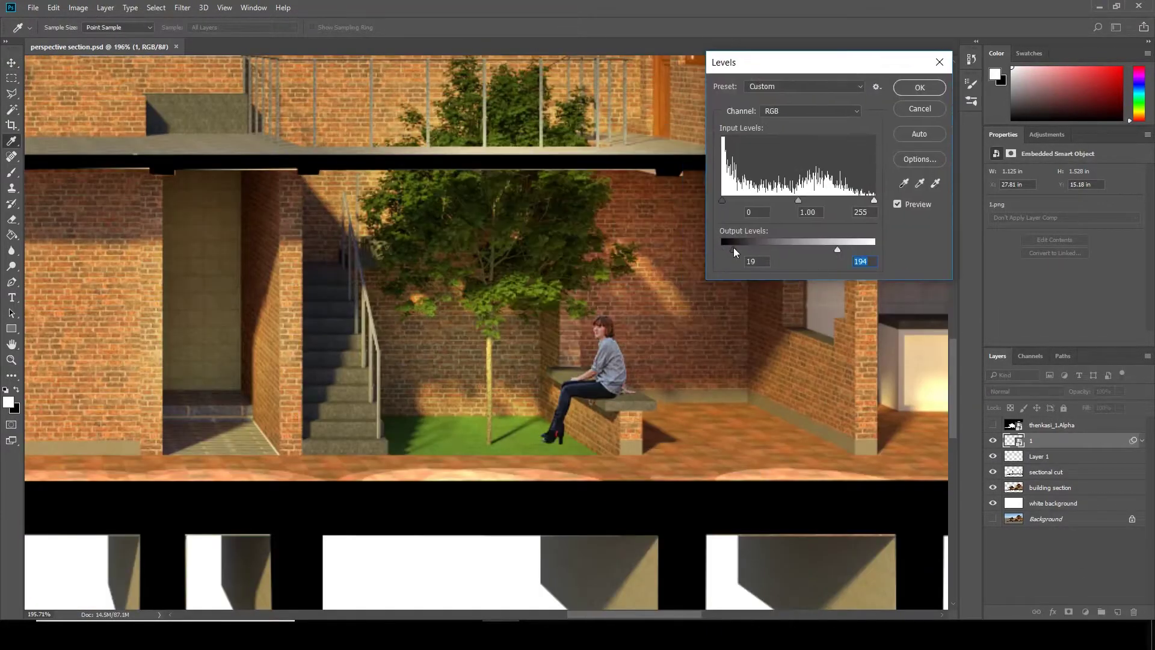
pyautogui.click(920, 87)
pyautogui.scroll(-3, 602, 373)
pyautogui.scroll(3, 602, 373)
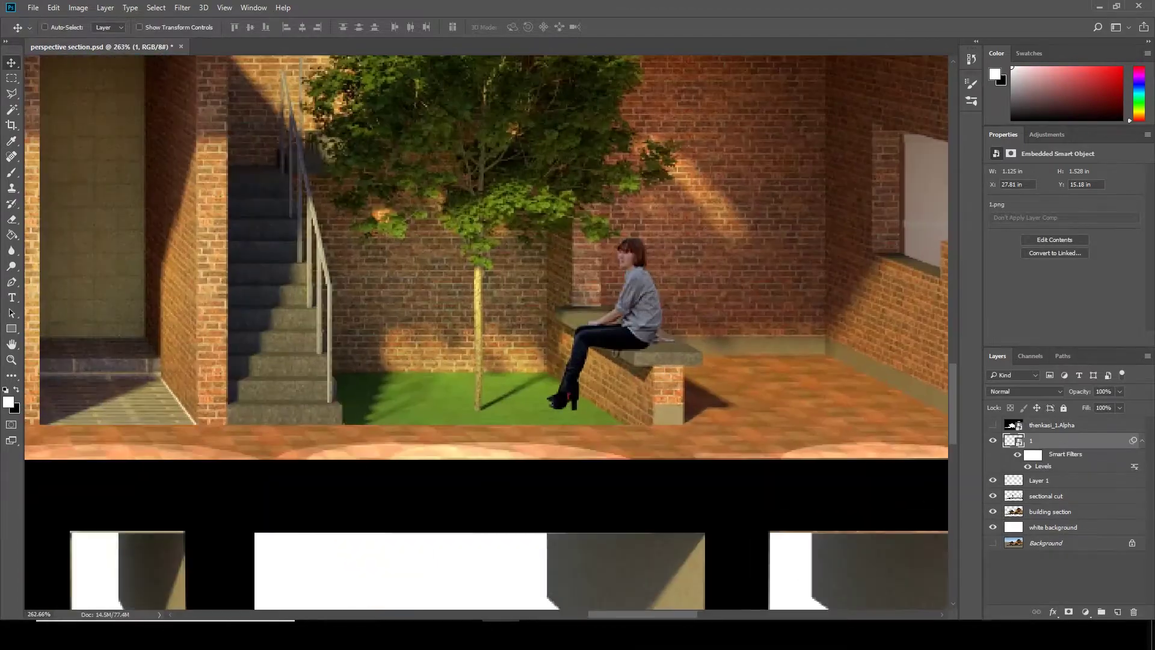
# - On a new layer, paint a dark contact shadow under the girl's boots
pyautogui.click(1118, 612)
pyautogui.press('v')
pyautogui.scroll(4, 538, 393)
pyautogui.press('b')
pyautogui.scroll(-4, 537, 392)
pyautogui.scroll(3, 470, 367)
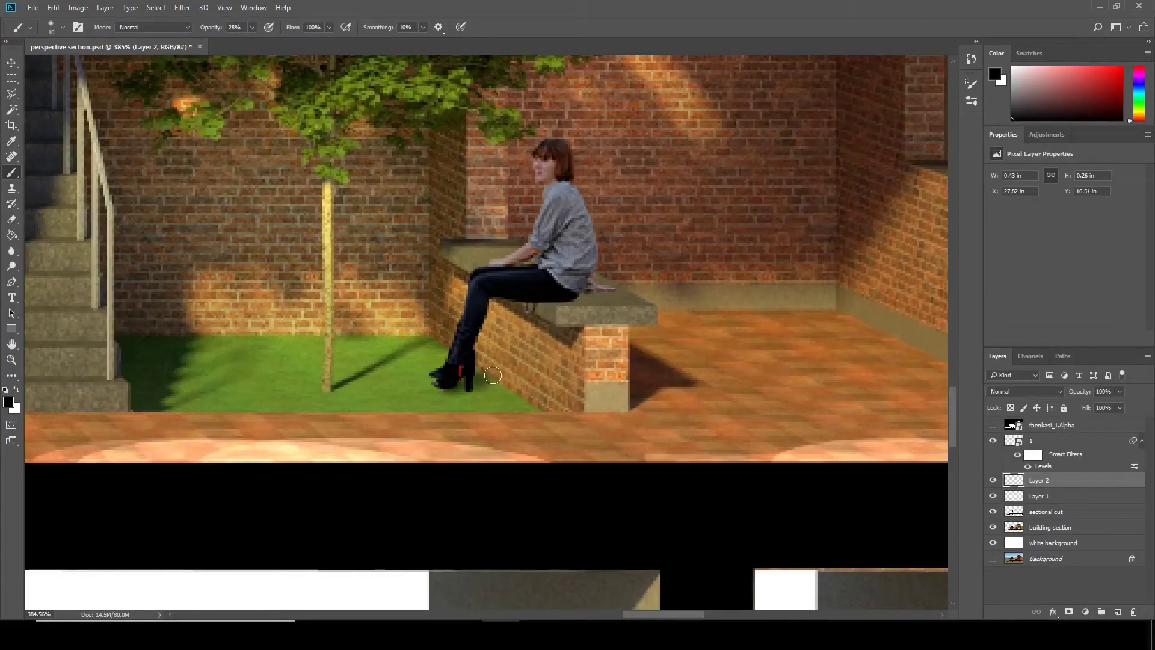
pyautogui.scroll(-3, 503, 372)
pyautogui.scroll(3, 499, 352)
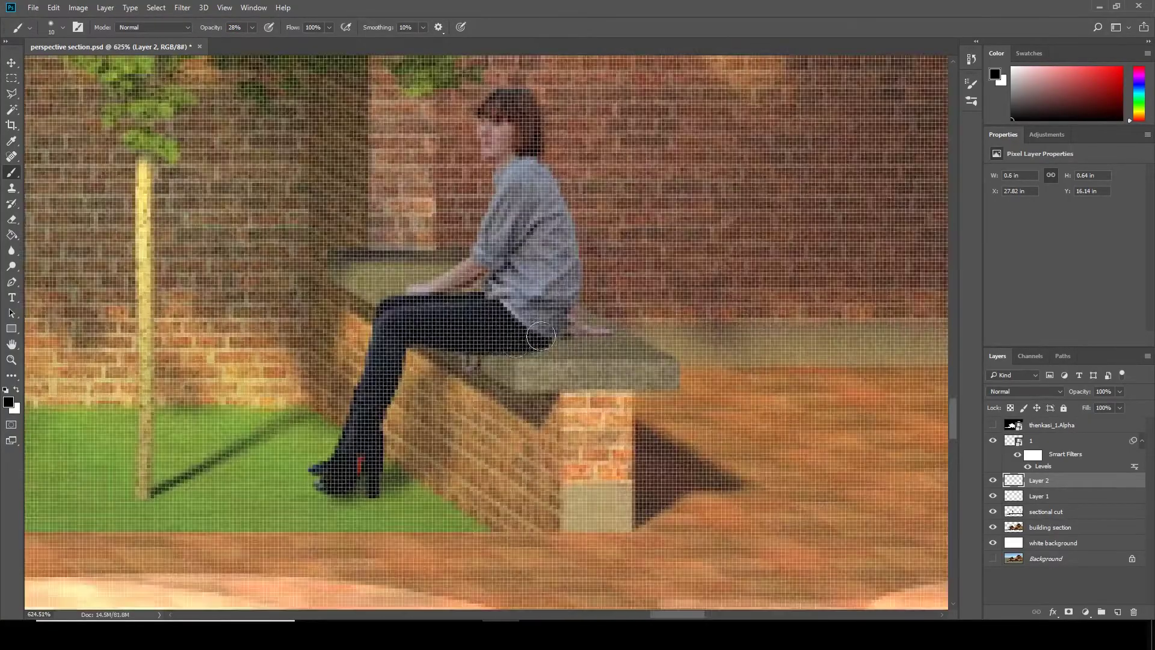
pyautogui.moveTo(530, 355); pyautogui.dragTo(561, 341)
pyautogui.click(446, 428)
pyautogui.scroll(-5, 446, 428)
pyautogui.hscroll(-2, 562, 420)
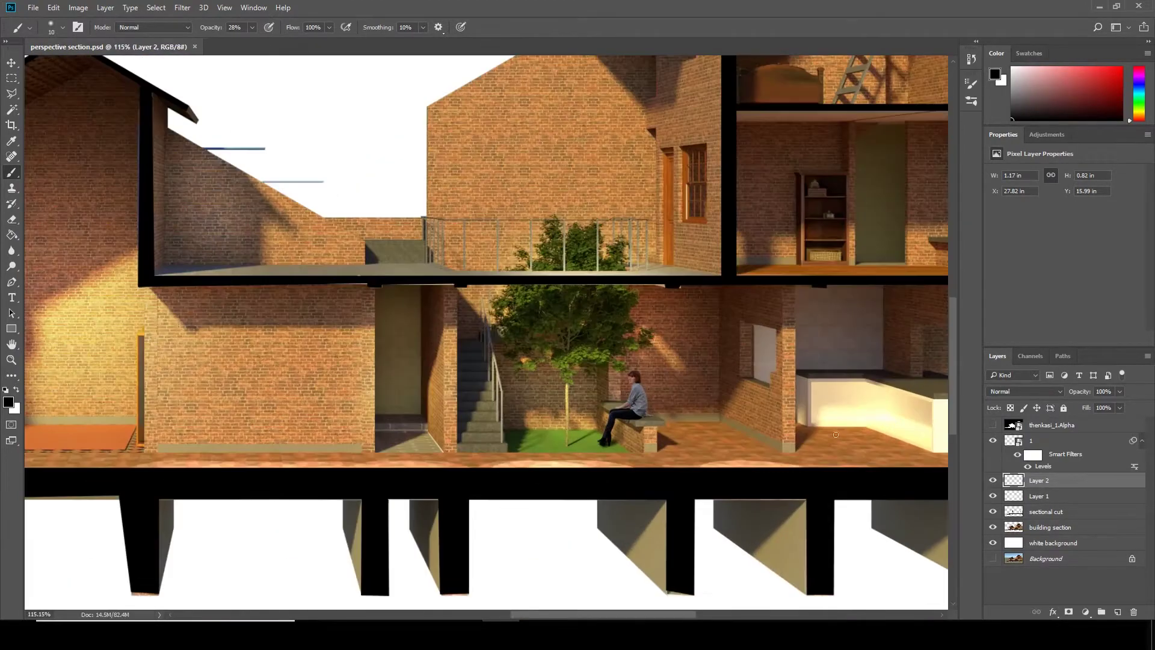
# - Brighten the seated woman's layer by lifting a point on the RGB Curves
pyautogui.click(1031, 444)
pyautogui.hotkey('ctrl', 'm')
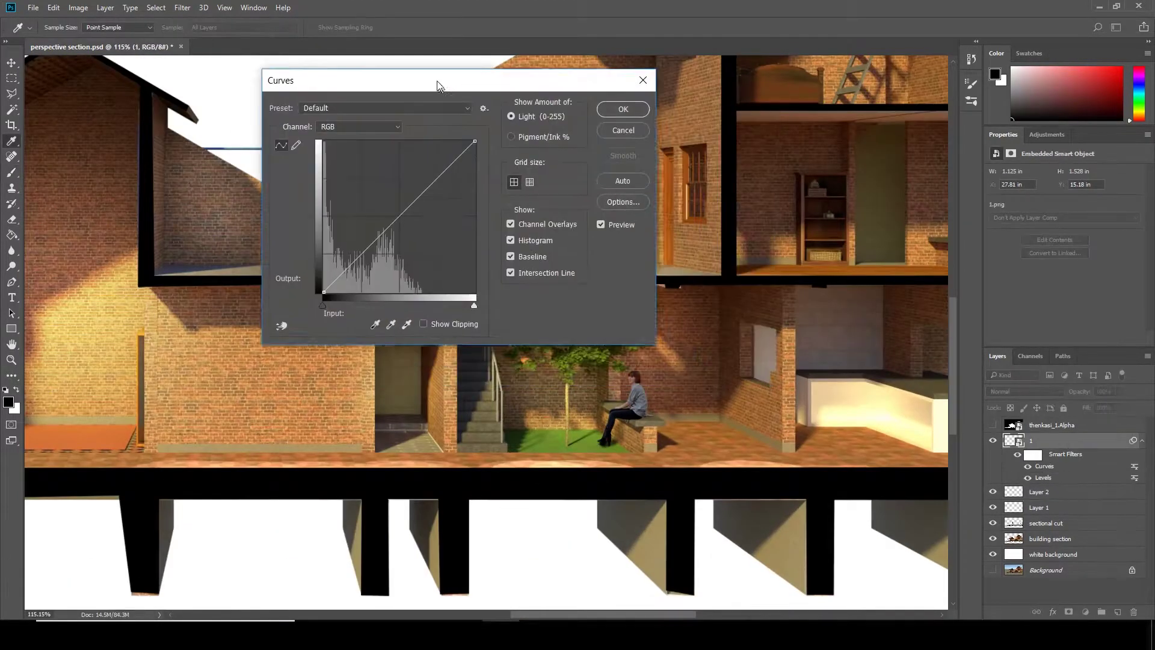
pyautogui.click(325, 248)
pyautogui.moveTo(386, 187); pyautogui.dragTo(381, 175)
pyautogui.press('Return')
pyautogui.press('b')
pyautogui.scroll(-5, 519, 364)
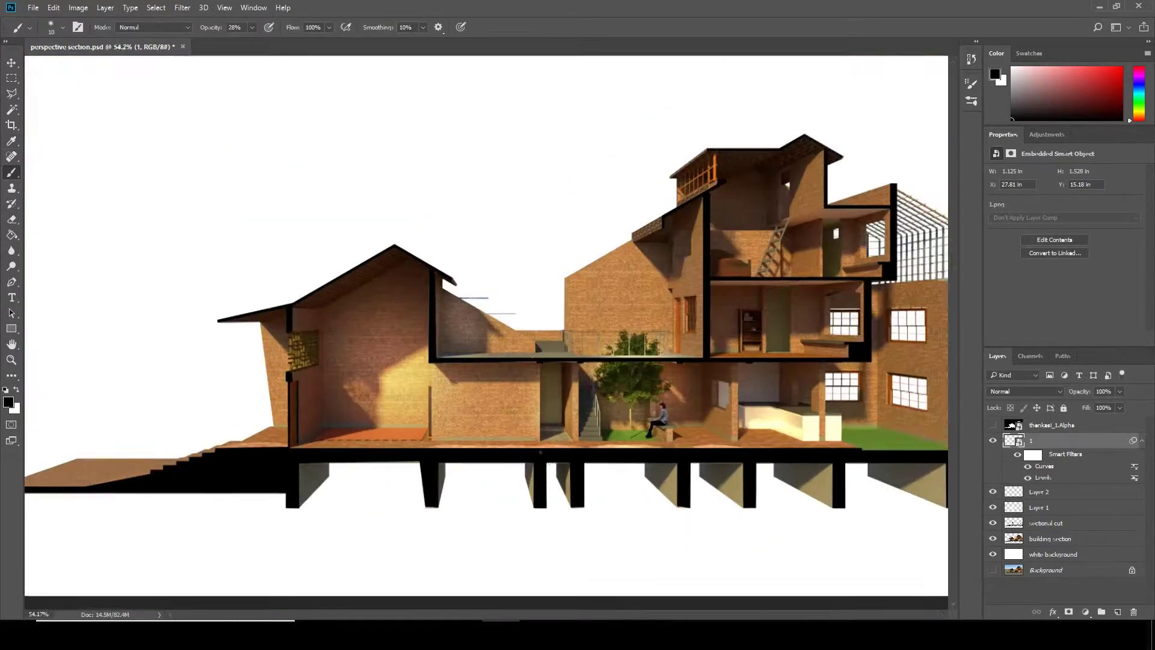
# - In the browser, change the image search to 'people doing yoga png'
pyautogui.hotkey('alt', 'Tab')
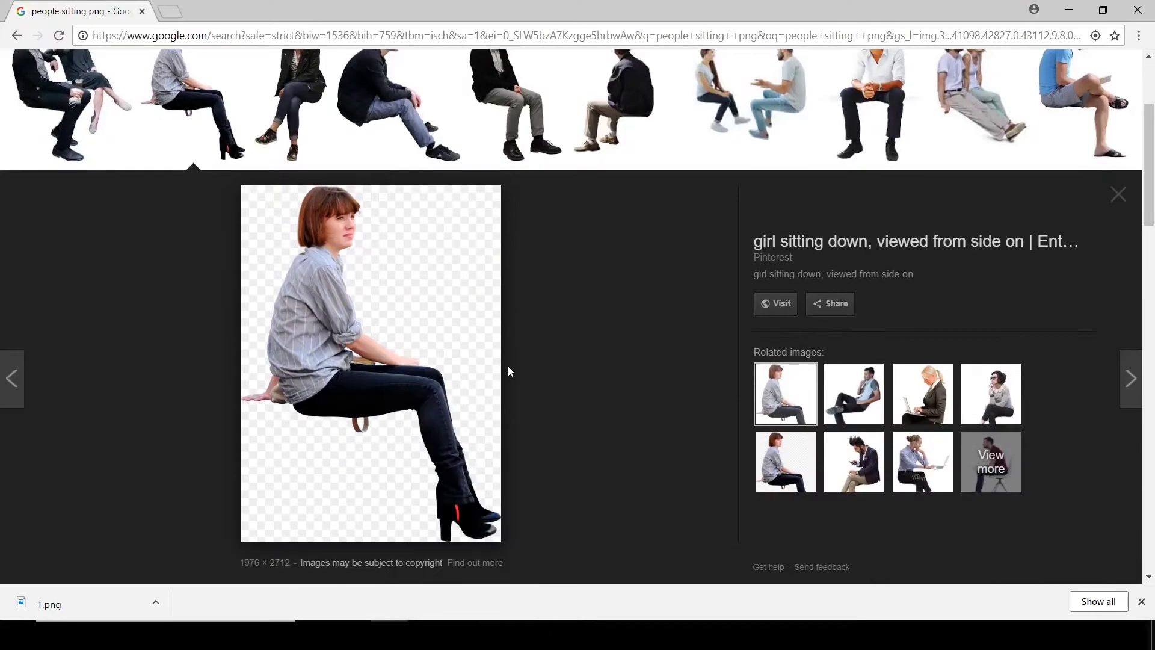
pyautogui.click(167, 80)
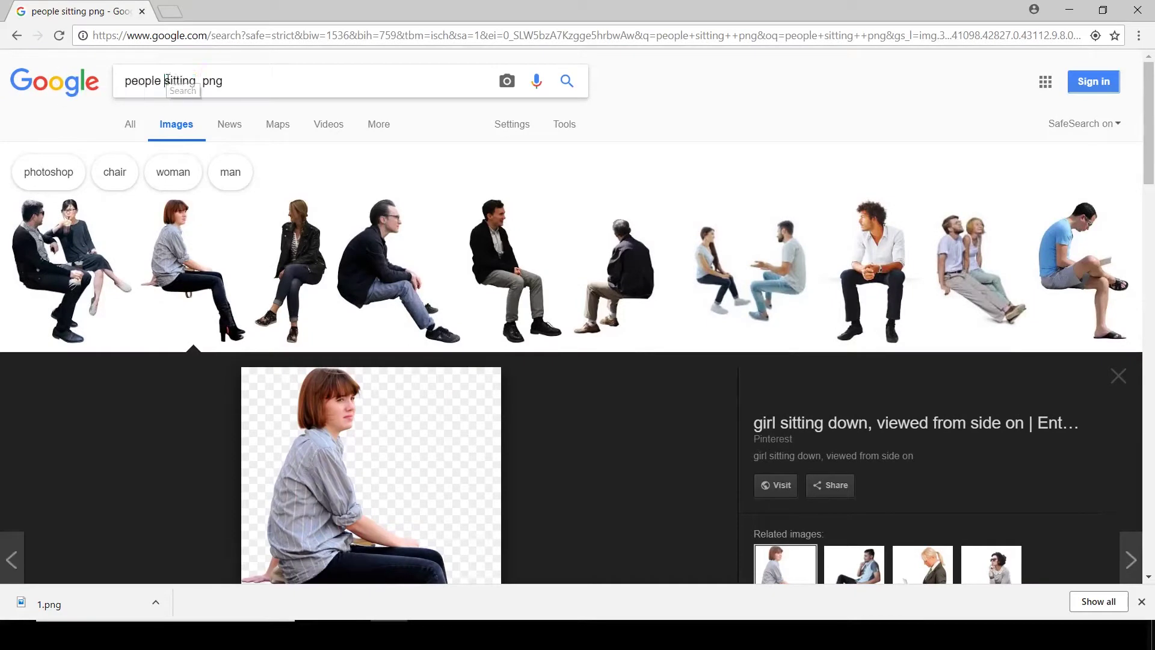
pyautogui.write('ing yoga')
pyautogui.press('Return')
pyautogui.scroll(-4, 481, 241)
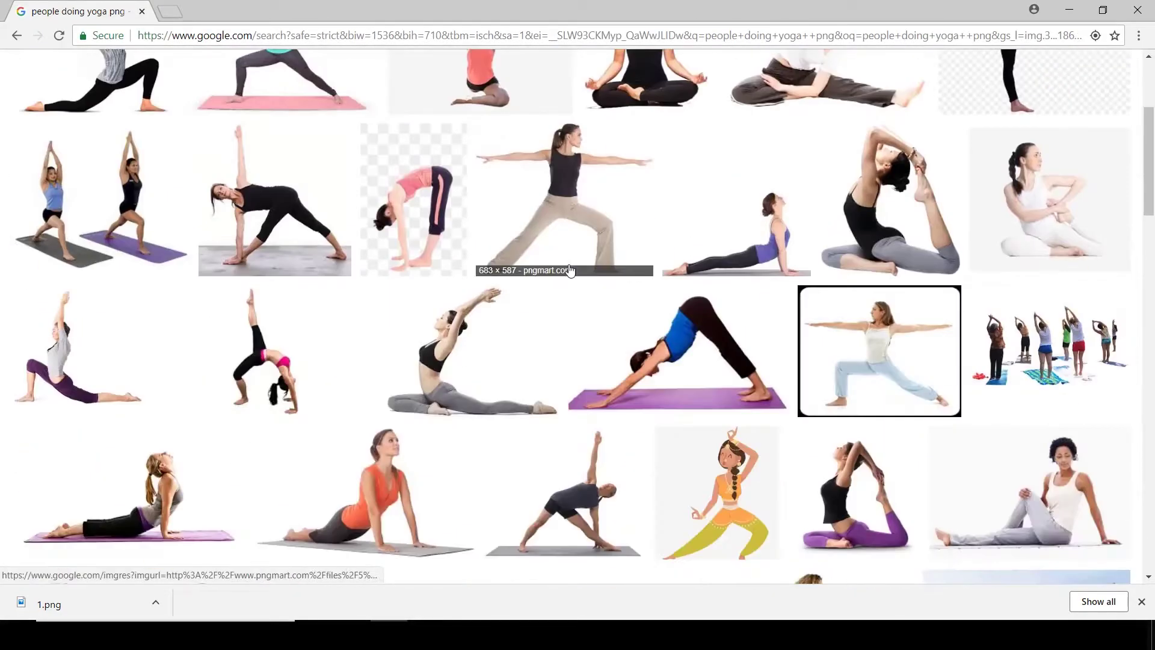
# - Save the kneeling yoga pose image to disk as 2
pyautogui.click(887, 193)
pyautogui.rightClick(343, 274)
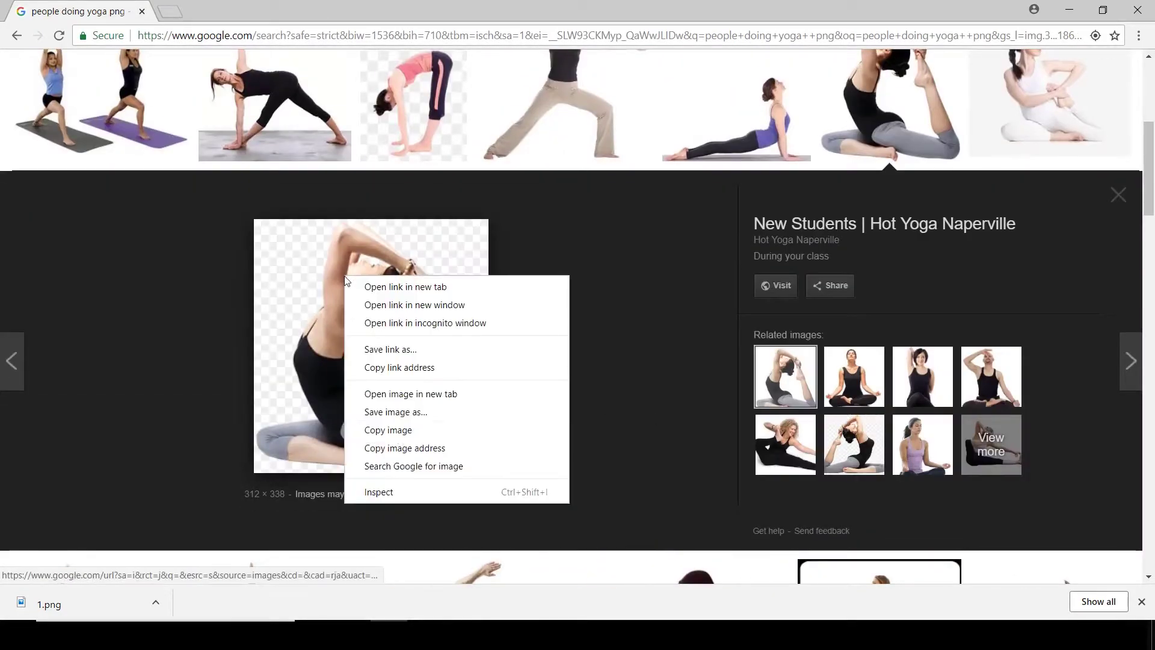
pyautogui.click(405, 411)
pyautogui.write('2')
pyautogui.press('Return')
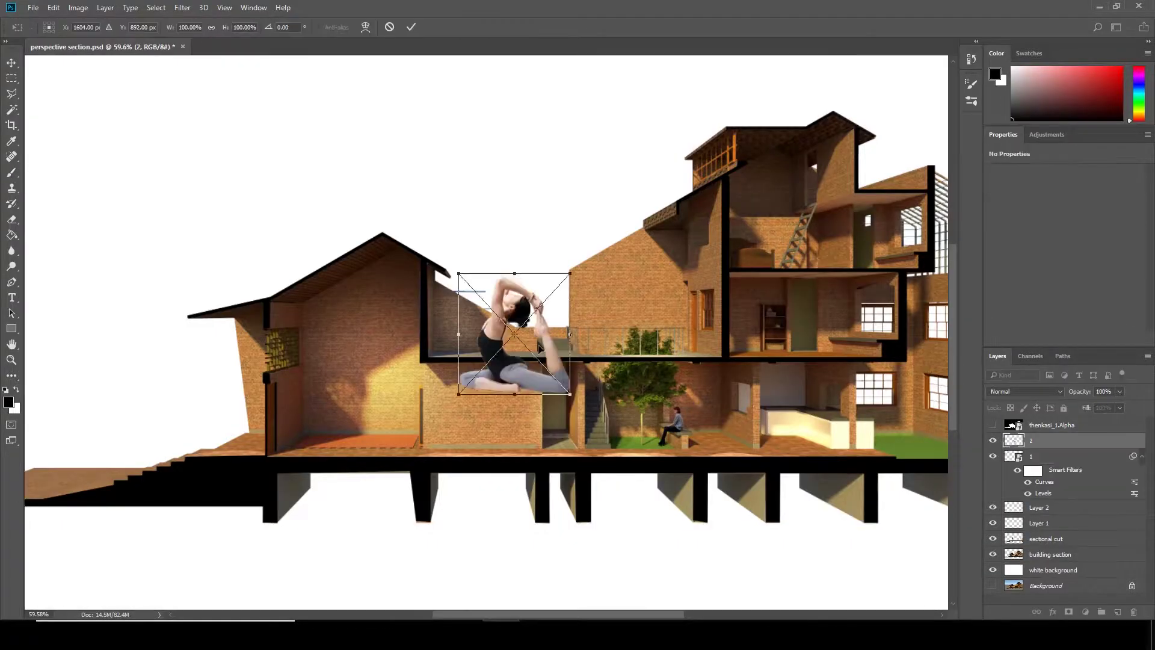
# - Shrink the placed yoga figure to scale and set her on the upper terrace floor
pyautogui.scroll(3, 470, 328)
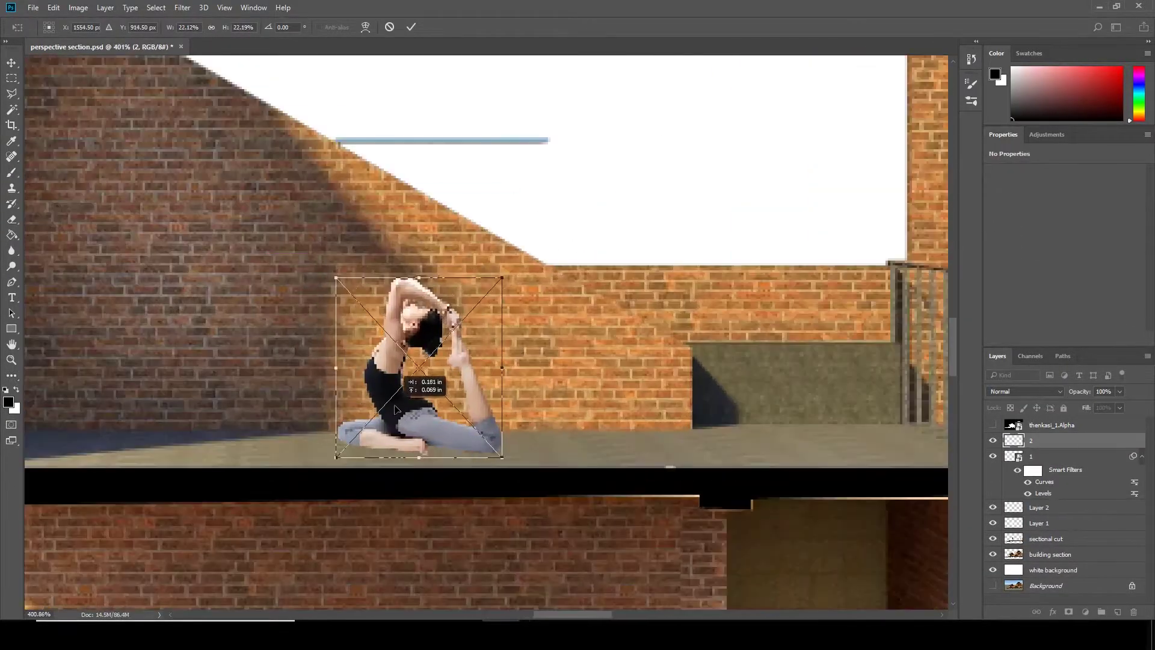
pyautogui.moveTo(432, 257); pyautogui.dragTo(390, 348)
pyautogui.scroll(-3, 380, 348)
pyautogui.scroll(-2, 381, 348)
pyautogui.press('Return')
pyautogui.scroll(-3, 381, 347)
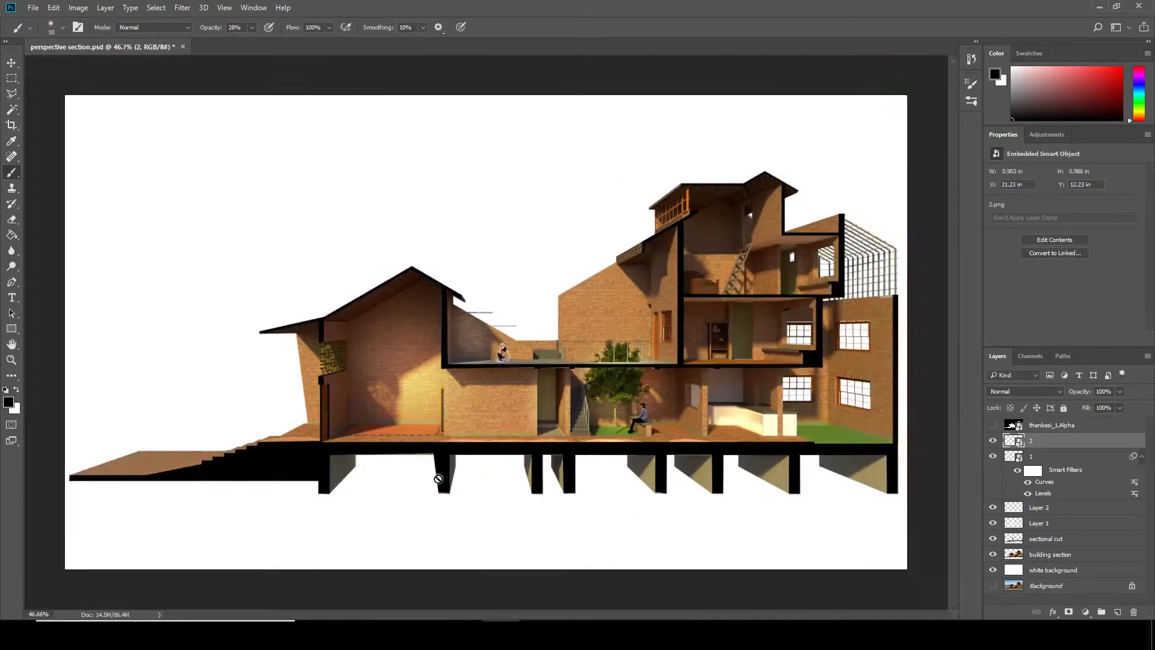
pyautogui.scroll(4, 278, 379)
pyautogui.scroll(2, 278, 380)
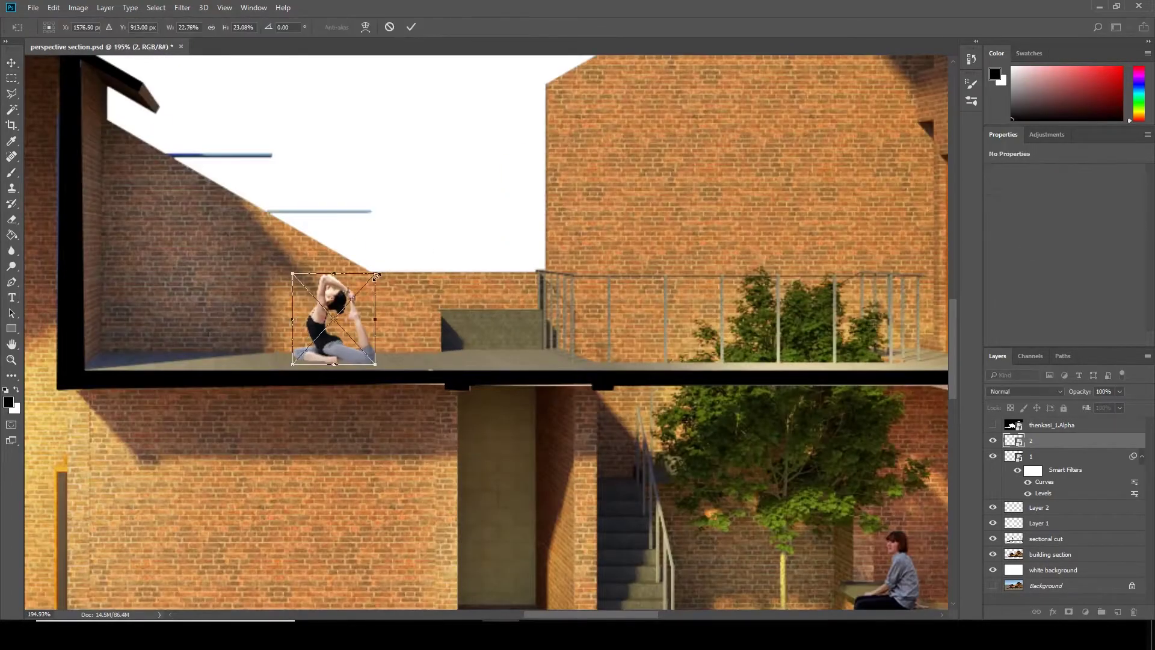
pyautogui.scroll(-4, 355, 330)
pyautogui.hotkey('ctrl', 't')
pyautogui.scroll(3, 516, 330)
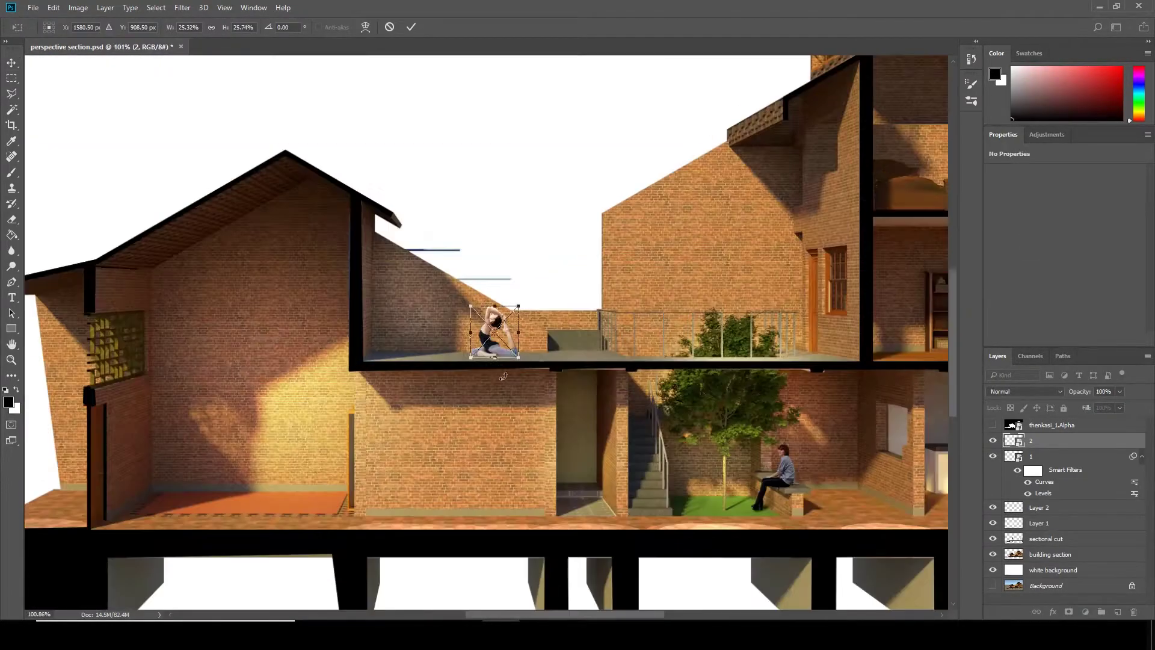
pyautogui.press('Return')
# - Tone the yoga figure with a Levels adjustment followed by Curves
pyautogui.hotkey('ctrl', 'l')
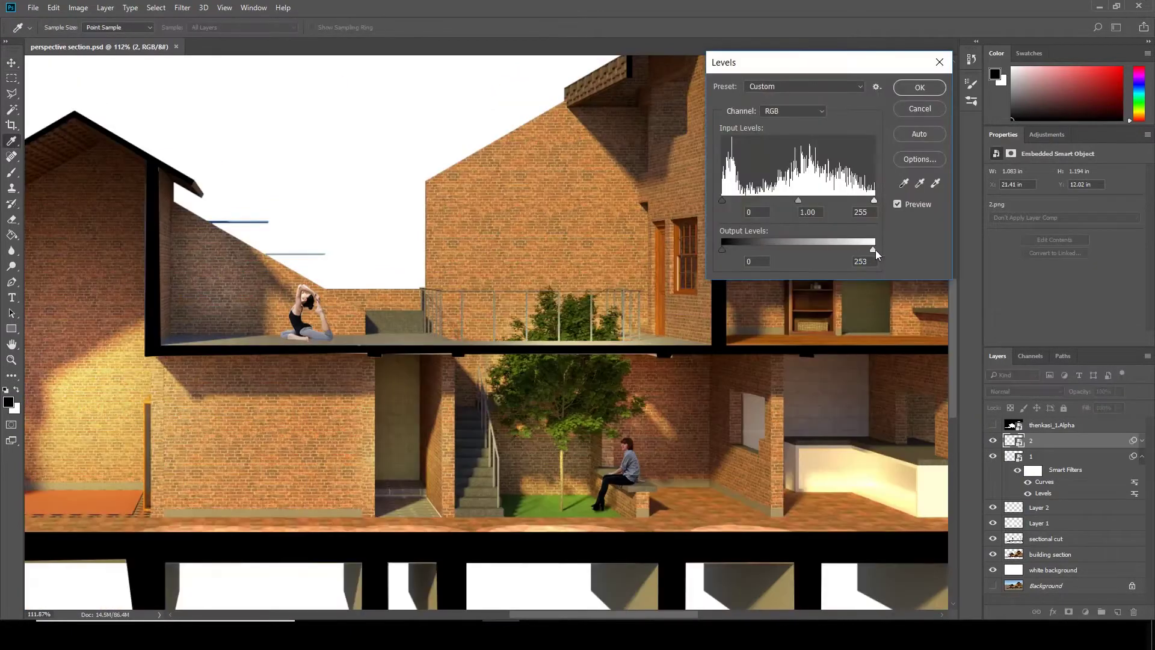
pyautogui.press('Return')
pyautogui.hotkey('ctrl', 'm')
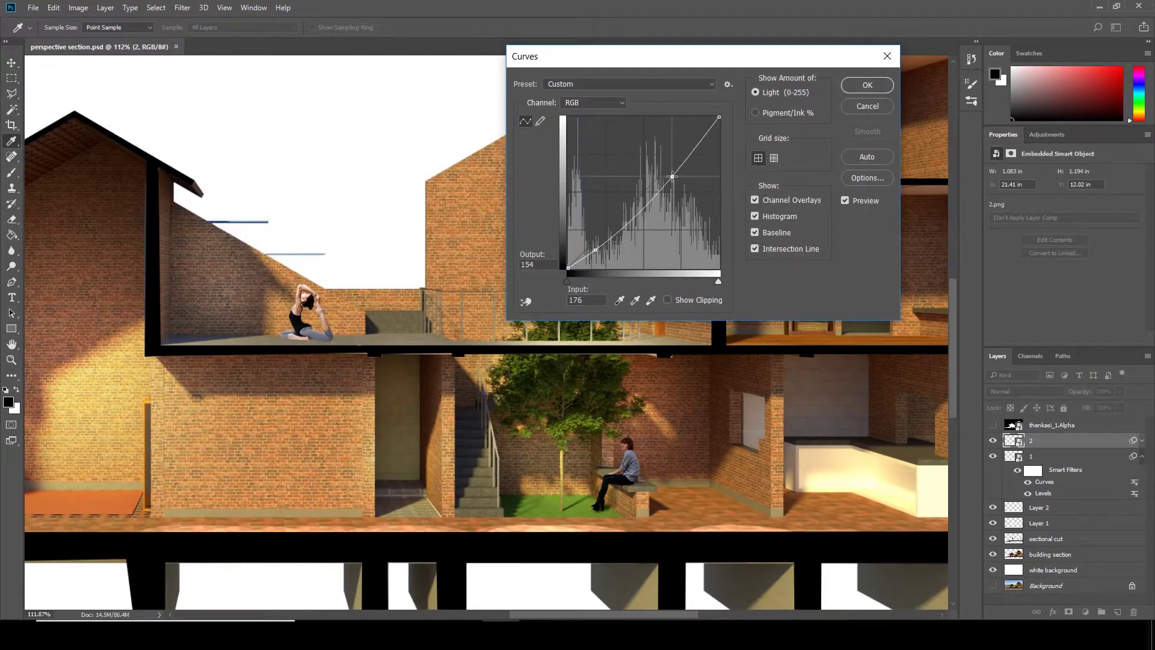
pyautogui.press('Return')
# - On a new layer, paint a soft brush contact shadow under the yoga figure
pyautogui.hotkey('ctrl', 'shift', 'alt', 'n')
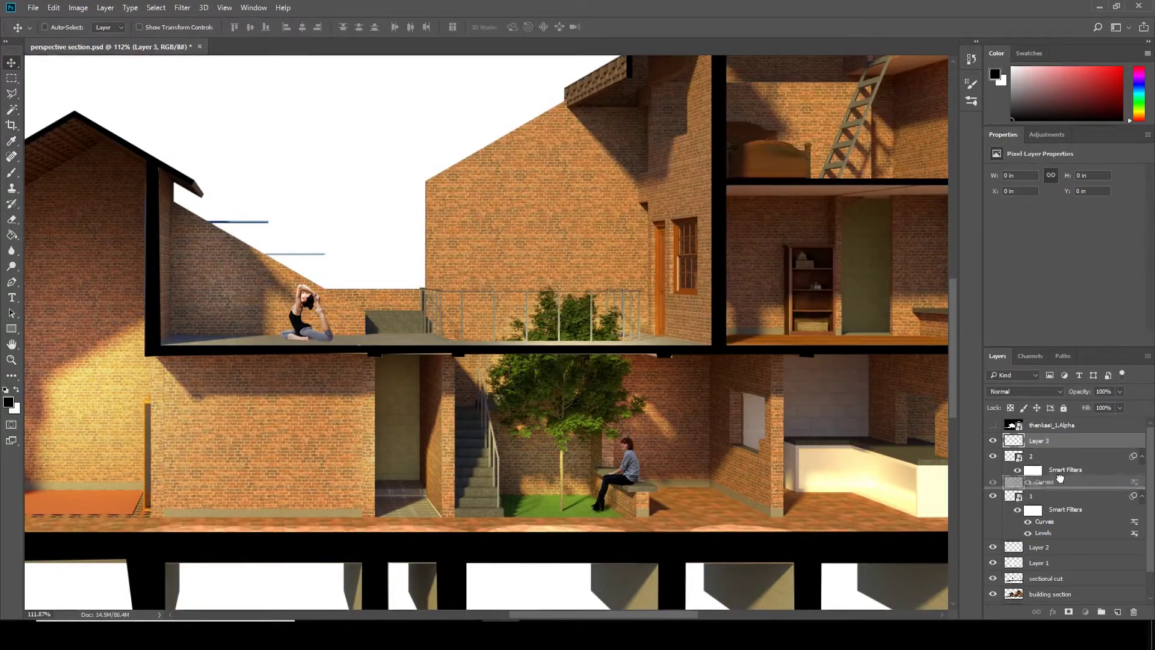
pyautogui.scroll(5, 271, 331)
pyautogui.scroll(3, 271, 331)
pyautogui.press('b')
pyautogui.moveTo(417, 336); pyautogui.dragTo(662, 337)
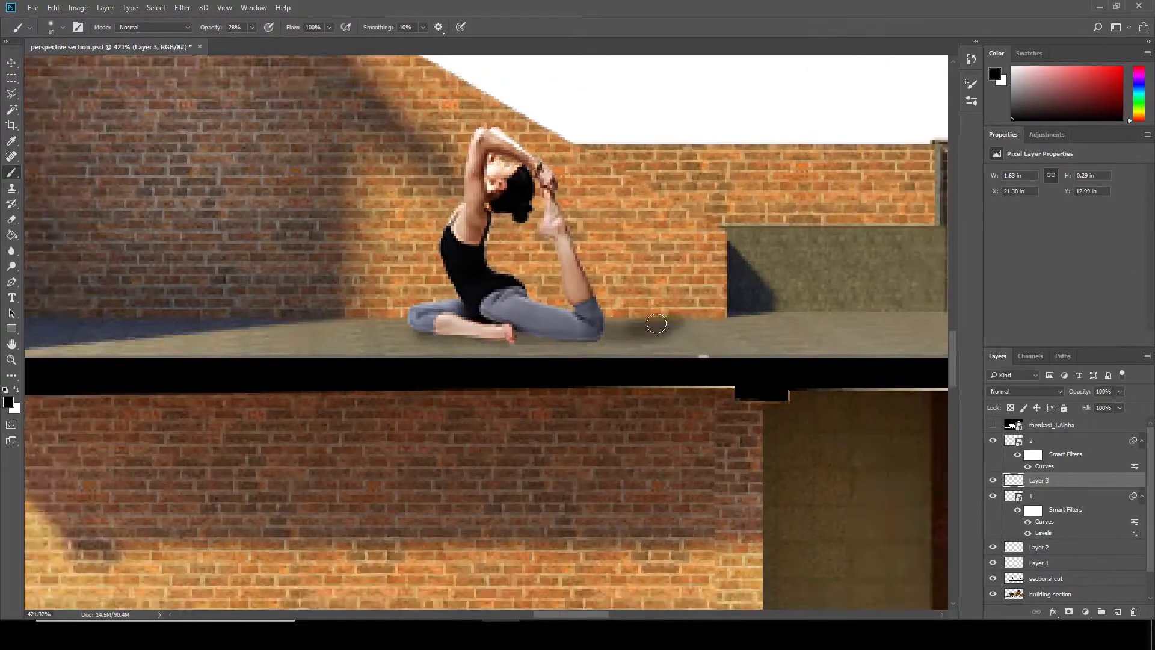
pyautogui.scroll(-5, 531, 343)
pyautogui.scroll(2, 575, 331)
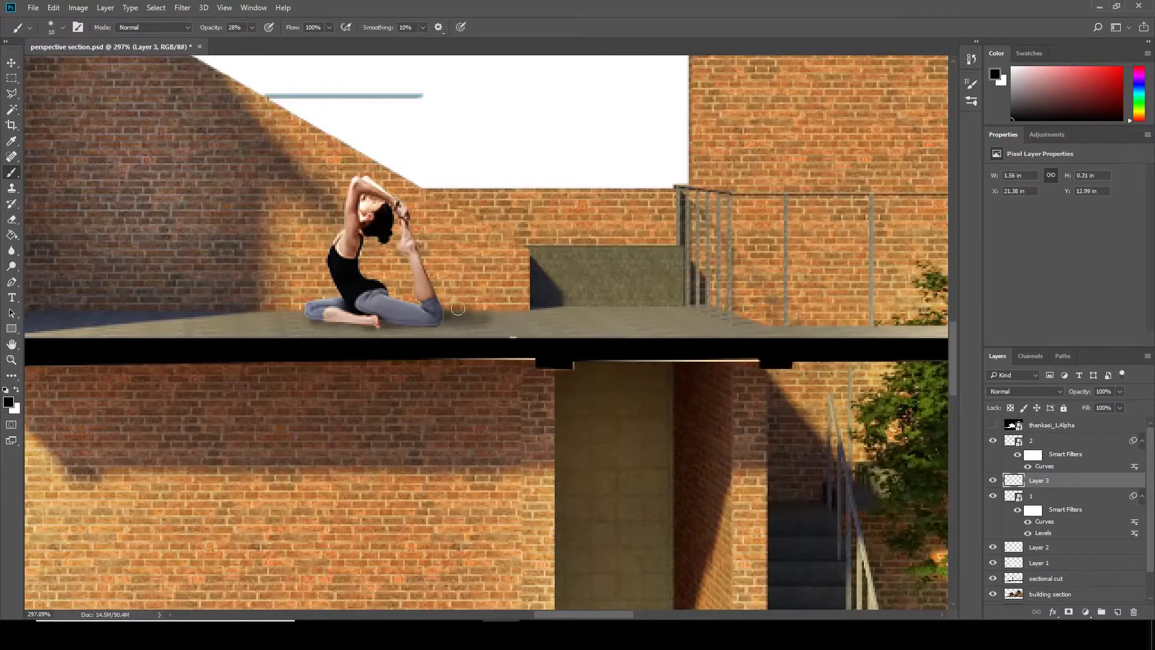
pyautogui.scroll(-2, 458, 308)
# - Duplicate the yoga figure layer and move the copy below the original
pyautogui.press('v')
pyautogui.click(1059, 440)
pyautogui.moveTo(397, 271); pyautogui.dragTo(493, 271)
pyautogui.rightClick(1047, 441)
pyautogui.press('Escape')
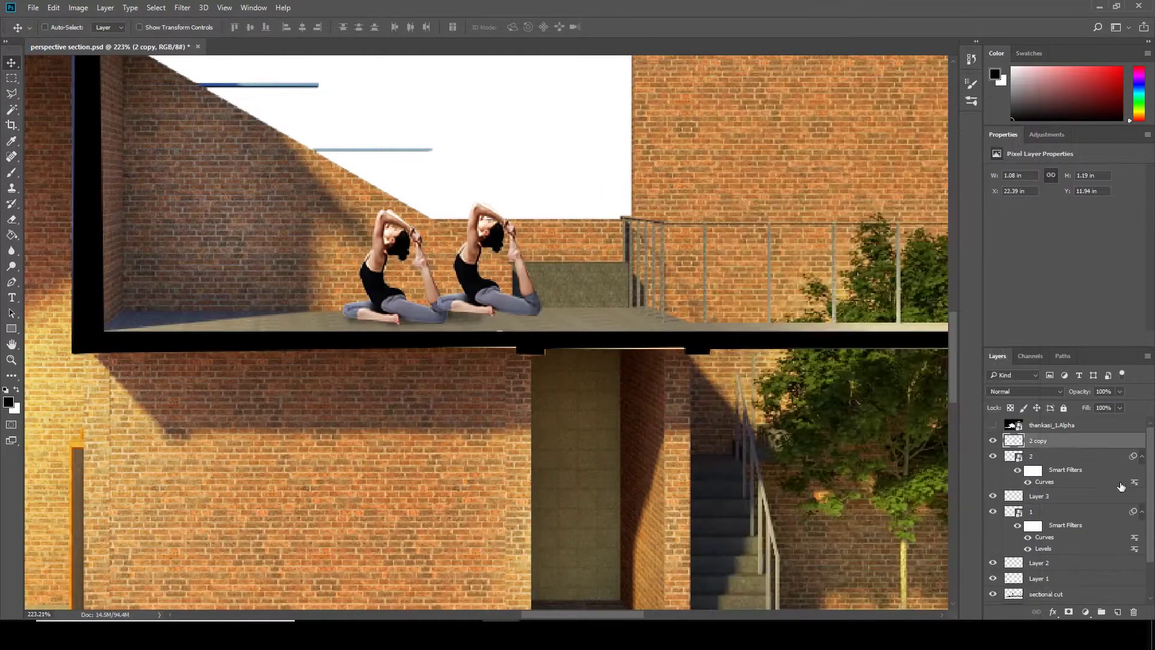
pyautogui.hotkey('ctrl', '[')
pyautogui.scroll(2, 506, 288)
# - Turn the copy solid black with Levels and line it up behind the woman
pyautogui.hotkey('ctrl', 'l')
pyautogui.moveTo(542, 134); pyautogui.dragTo(830, 112)
pyautogui.moveTo(907, 268); pyautogui.dragTo(752, 268)
pyautogui.click(954, 114)
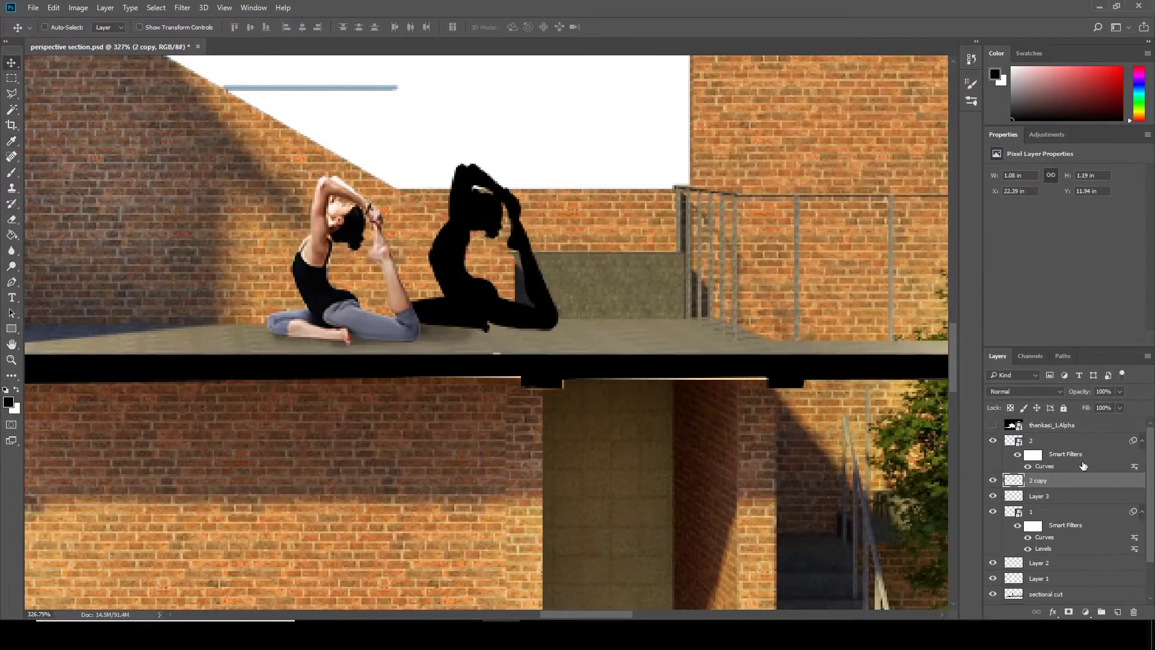
pyautogui.moveTo(470, 324); pyautogui.dragTo(373, 334)
# - Skew the black silhouette into a cast shadow stretched along the floor
pyautogui.hotkey('ctrl', 't')
pyautogui.moveTo(457, 186); pyautogui.dragTo(501, 286)
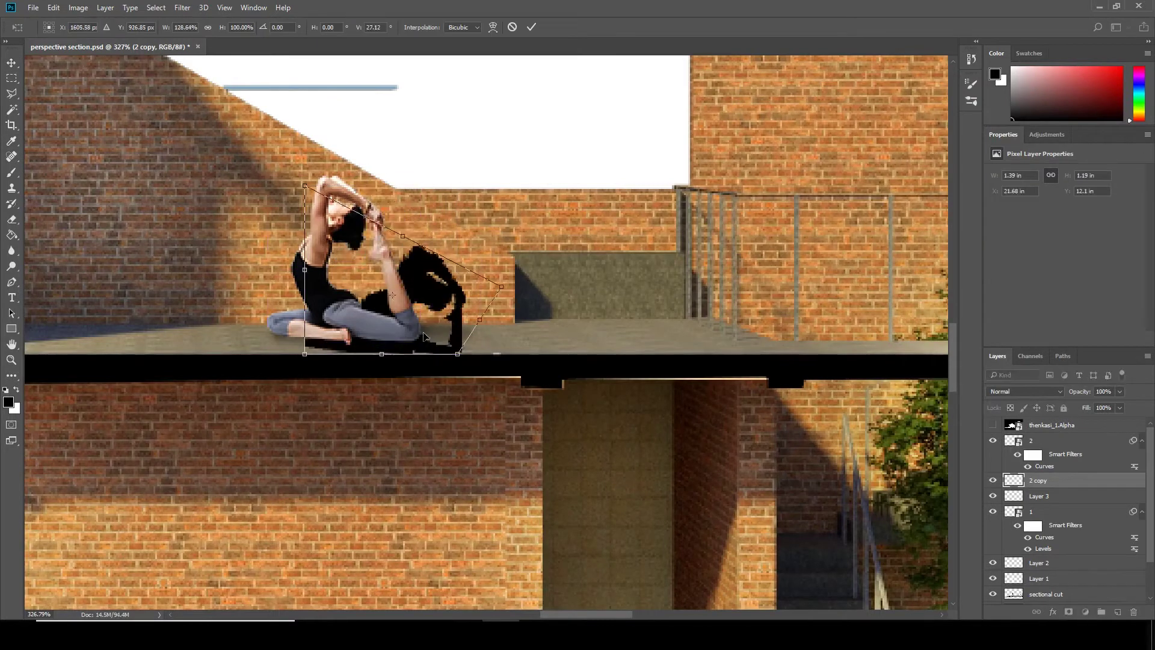
pyautogui.moveTo(424, 337); pyautogui.dragTo(451, 348)
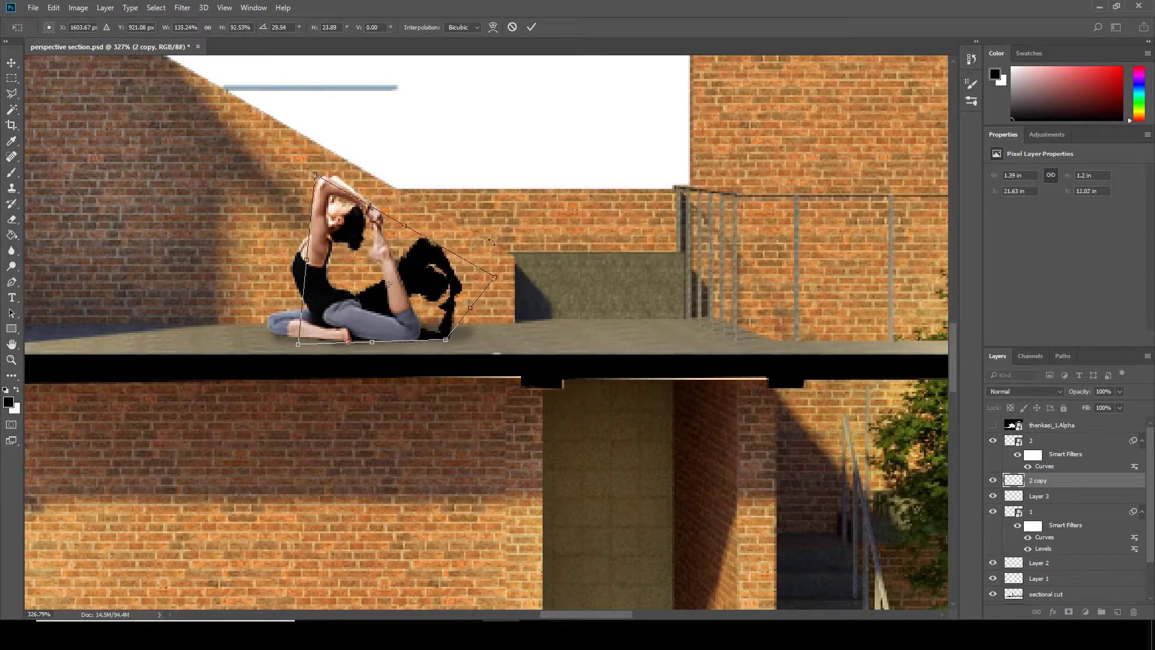
pyautogui.write('25')
pyautogui.press('Return')
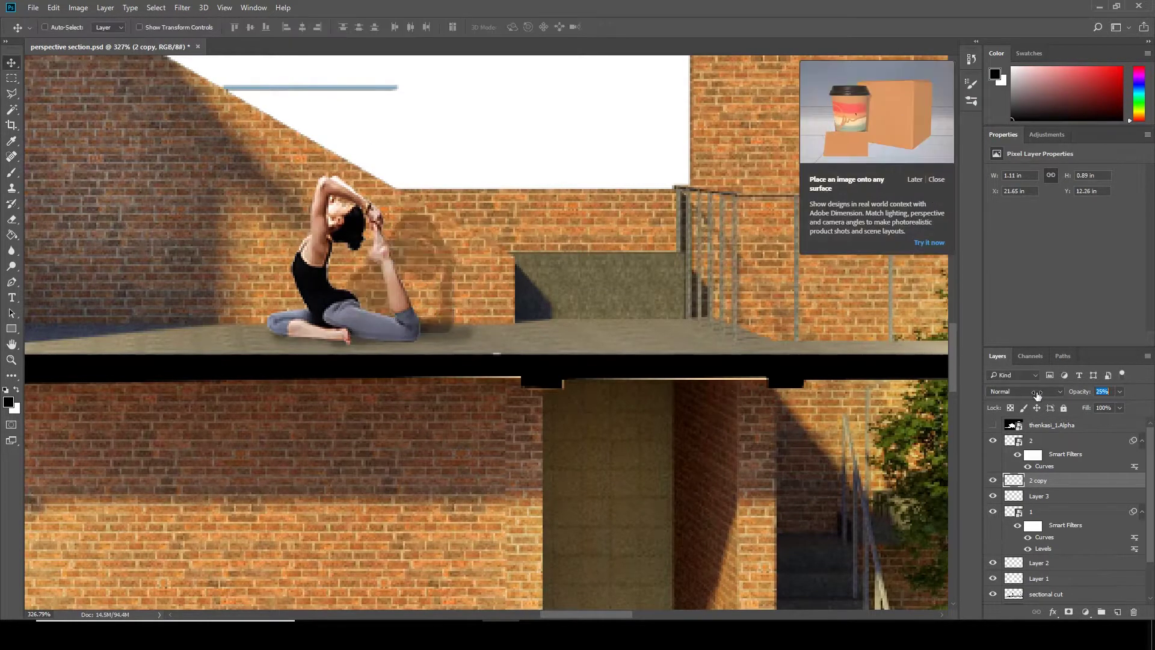
# - Apply Gaussian Blur to the cast shadow and lower its opacity to about 34%
pyautogui.moveTo(1037, 394); pyautogui.dragTo(1050, 395)
pyautogui.scroll(-3, 537, 291)
pyautogui.click(183, 7)
pyautogui.click(425, 258)
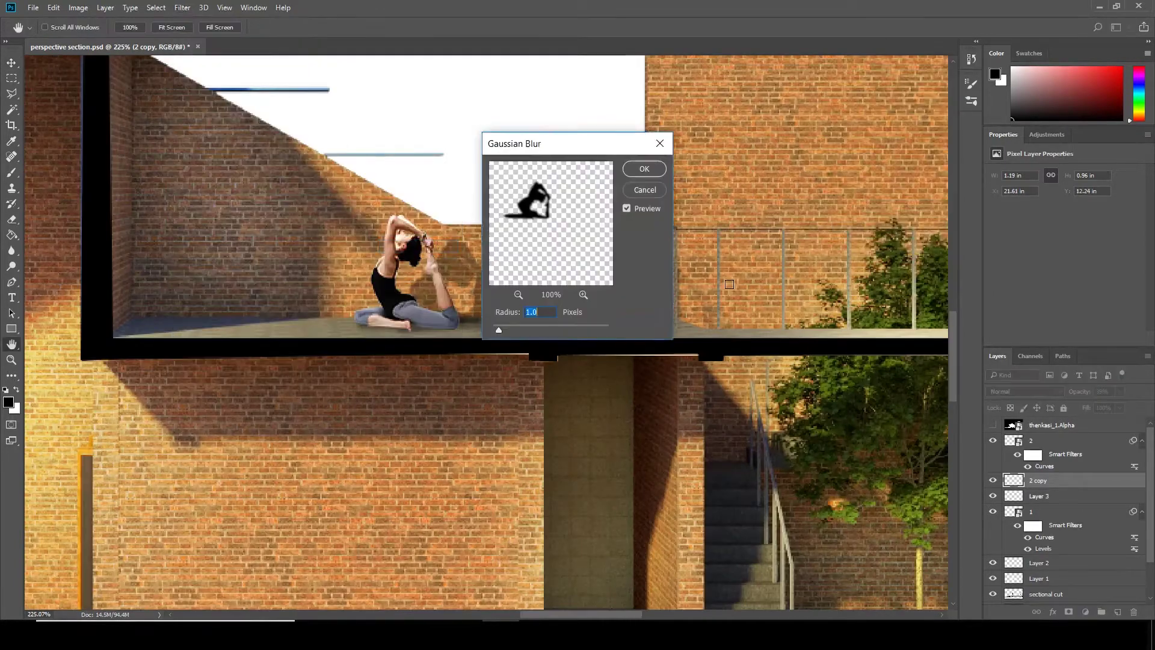
pyautogui.click(783, 170)
pyautogui.moveTo(1076, 392); pyautogui.dragTo(1088, 395)
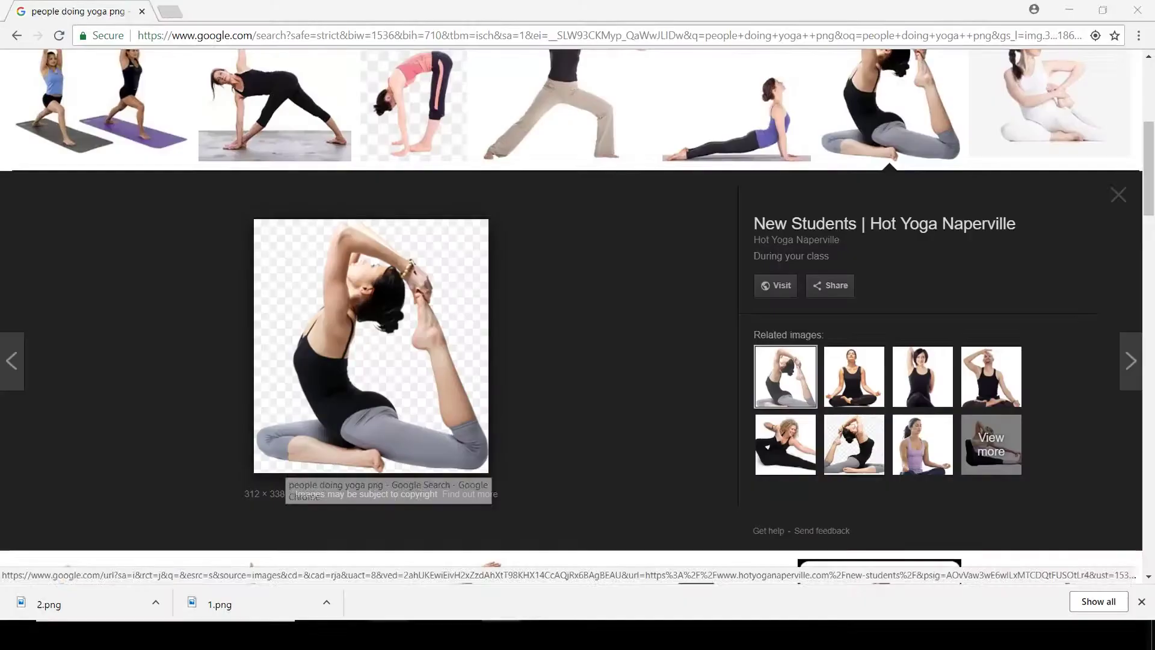
# - Replace the old query with a 'human png' image search and browse results
pyautogui.scroll(5, 578, 300)
pyautogui.press('BackSpace')
pyautogui.press('BackSpace')
pyautogui.press('BackSpace')
pyautogui.press('BackSpace')
pyautogui.press('BackSpace')
pyautogui.press('BackSpace')
pyautogui.write('hu')
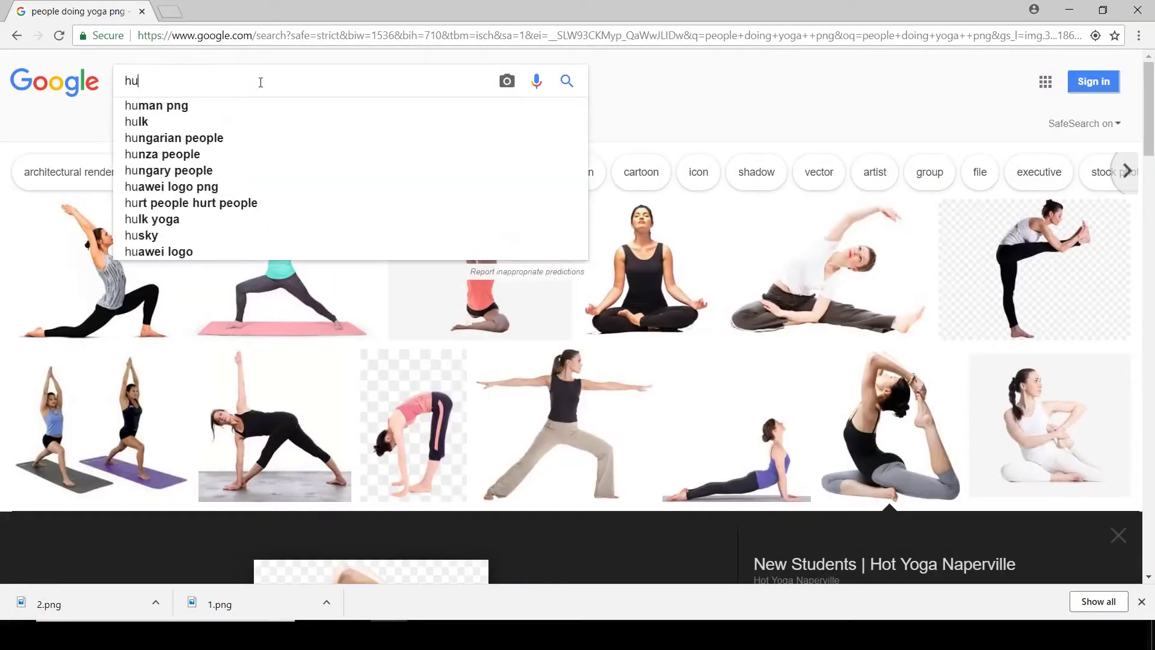
pyautogui.write('man png')
pyautogui.press('Return')
pyautogui.scroll(-3, 400, 193)
pyautogui.scroll(-2, 399, 194)
pyautogui.scroll(-5, 399, 193)
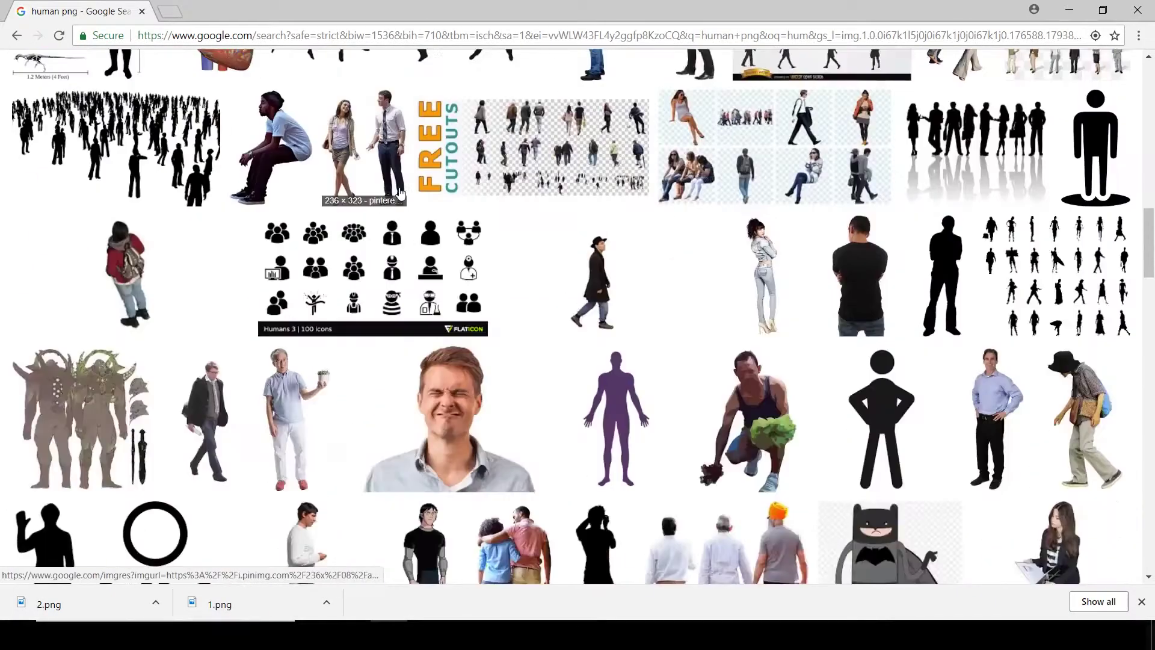
pyautogui.scroll(10, 401, 192)
# - Switch to the 'people walking png' search and preview several walking figures
pyautogui.tripleClick(120, 81)
pyautogui.write('peopl')
pyautogui.click(168, 121)
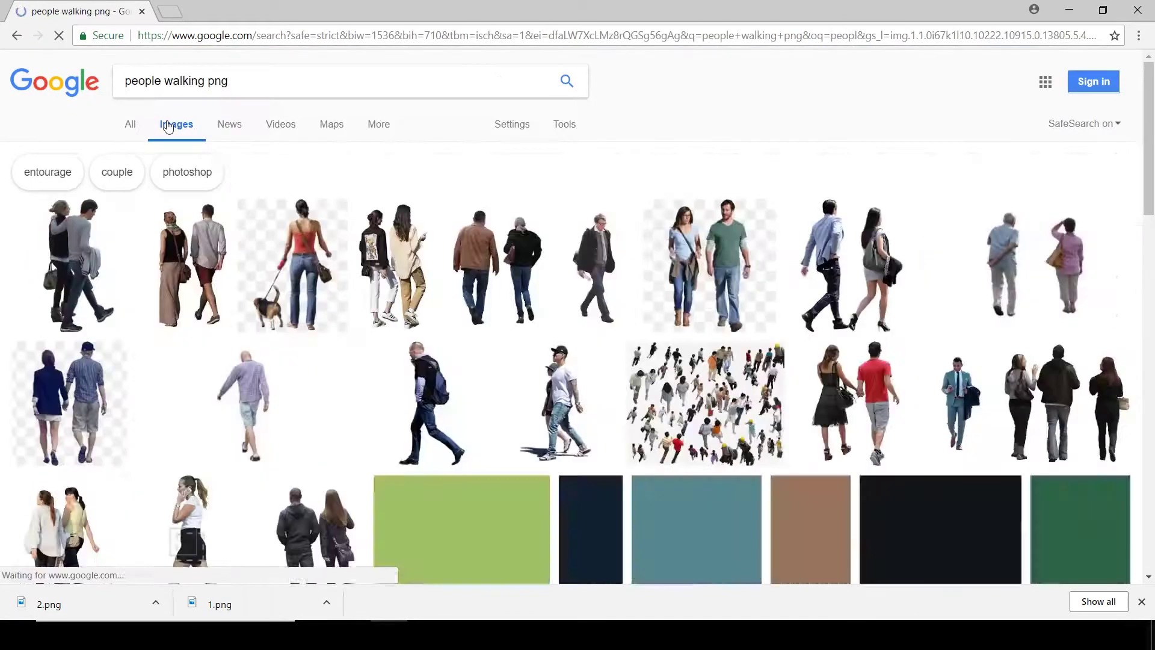
pyautogui.scroll(-2, 294, 120)
pyautogui.click(295, 114)
pyautogui.scroll(-5, 421, 241)
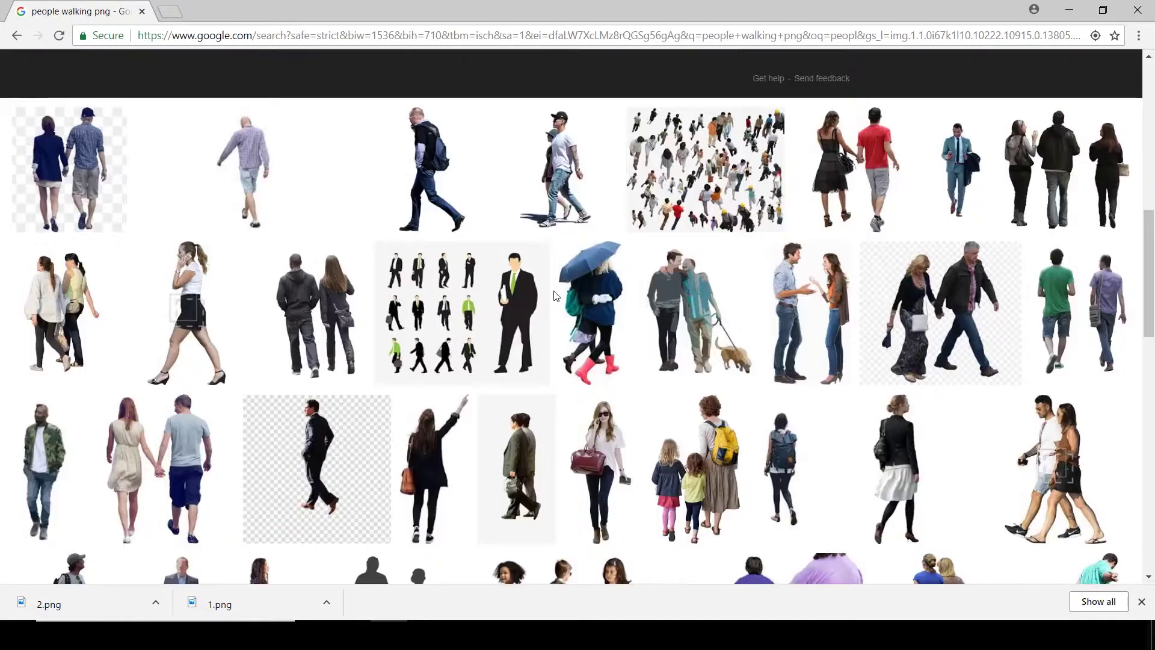
pyautogui.scroll(-2, 555, 297)
pyautogui.scroll(-3, 555, 298)
pyautogui.click(268, 241)
pyautogui.click(557, 109)
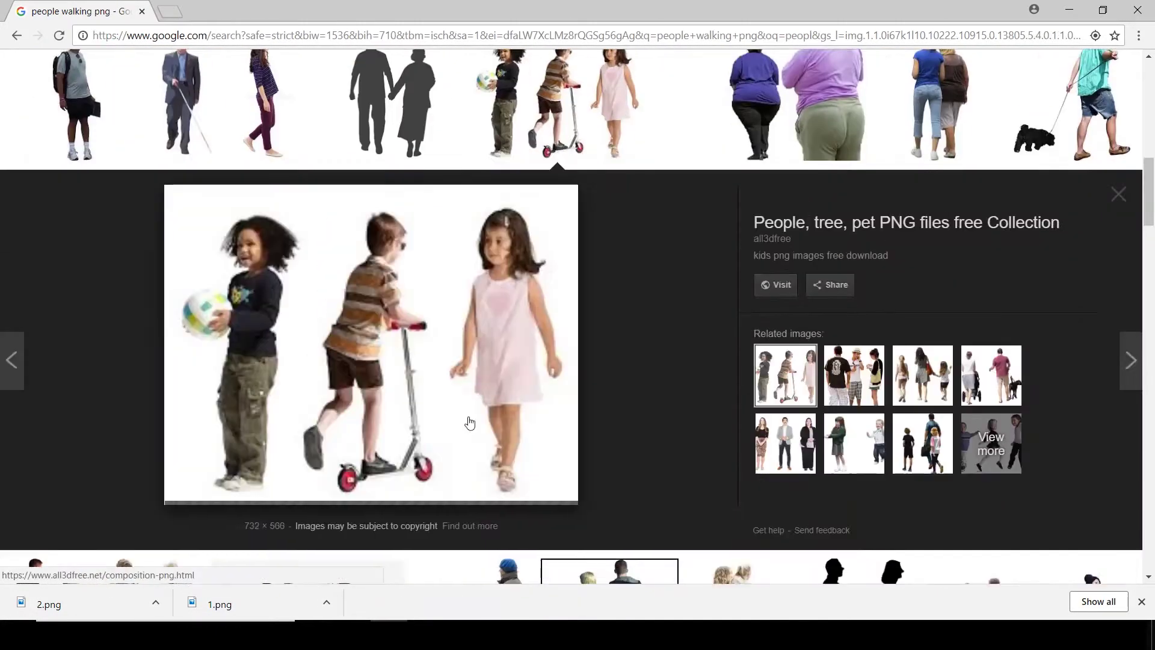
pyautogui.scroll(2, 470, 423)
# - Save the man walking a dog image to disk as 3
pyautogui.click(1071, 253)
pyautogui.rightClick(323, 330)
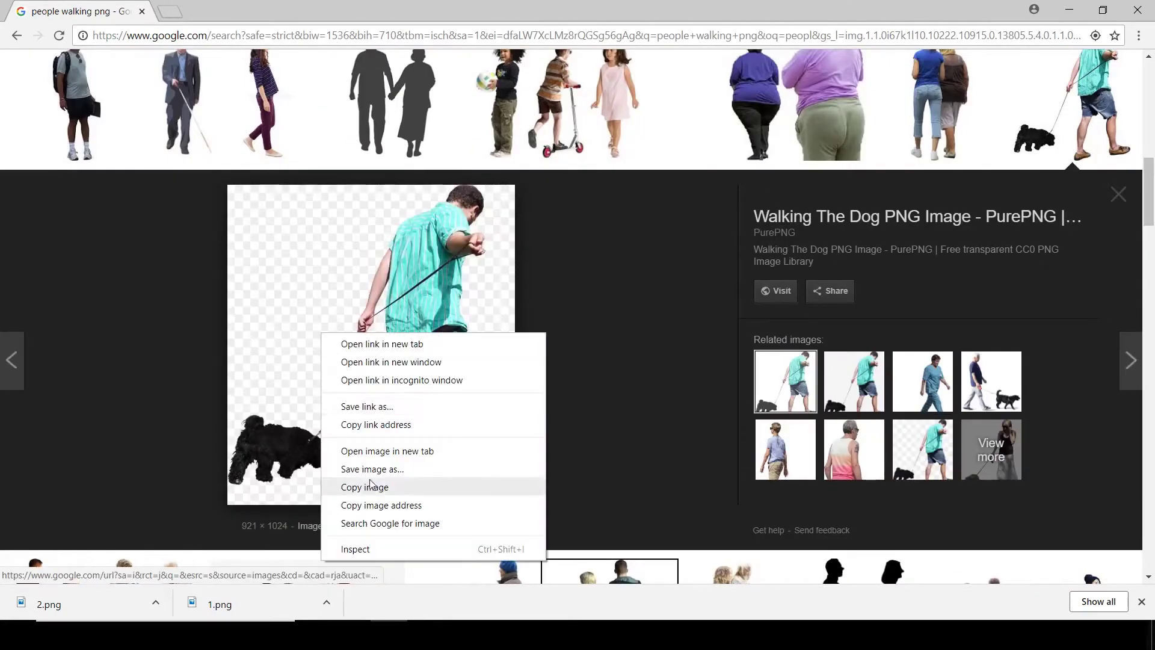
pyautogui.click(367, 468)
pyautogui.write('3')
pyautogui.press('Return')
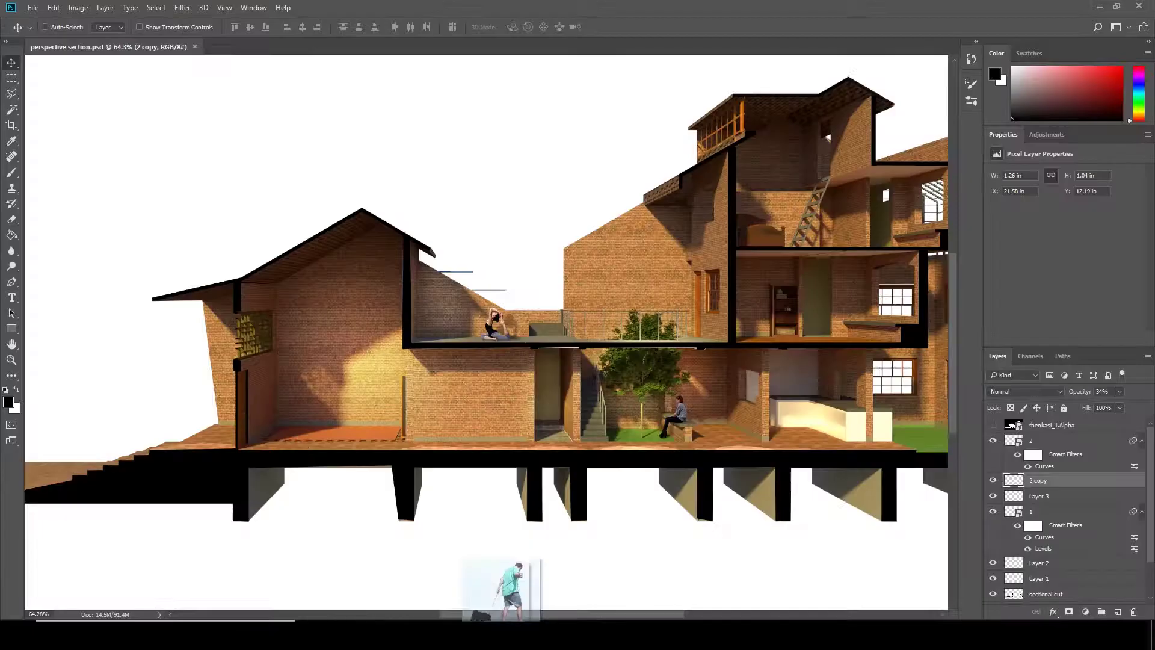
# - Place the dog-walker figure on the left ramp, scaled down and flipped horizontally
pyautogui.moveTo(503, 202); pyautogui.dragTo(521, 364)
pyautogui.scroll(2, 521, 364)
pyautogui.moveTo(413, 194); pyautogui.dragTo(277, 337)
pyautogui.scroll(3, 271, 337)
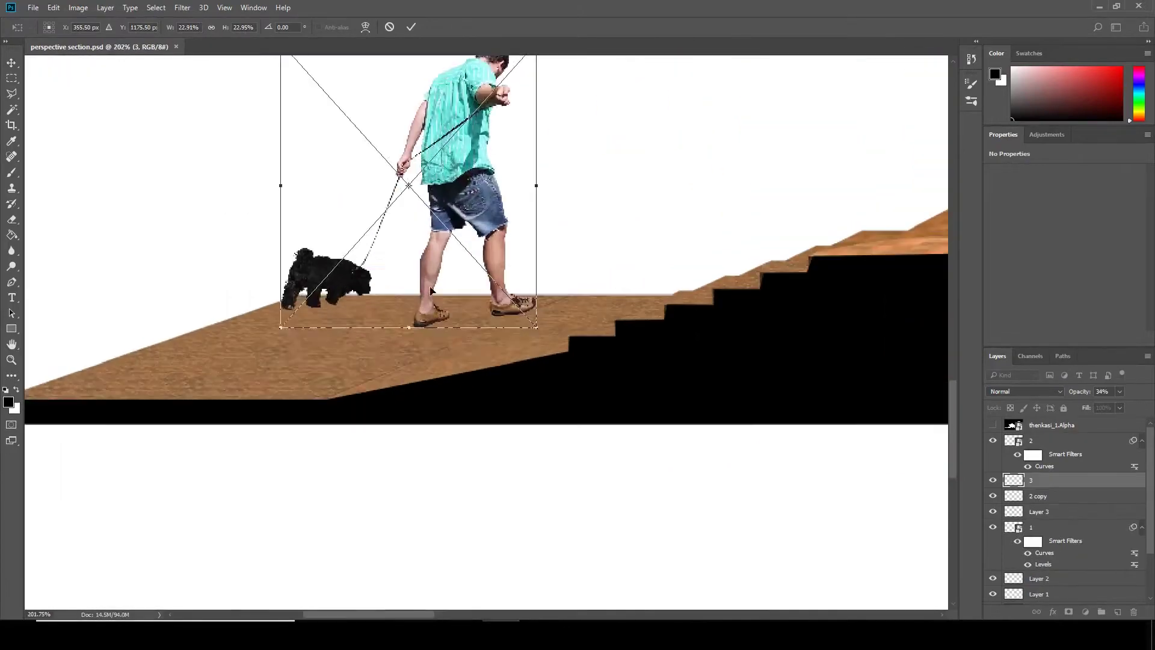
pyautogui.scroll(3, 528, 102)
pyautogui.moveTo(520, 105); pyautogui.dragTo(464, 170)
pyautogui.rightClick(424, 250)
pyautogui.click(457, 427)
pyautogui.moveTo(305, 170); pyautogui.dragTo(291, 155)
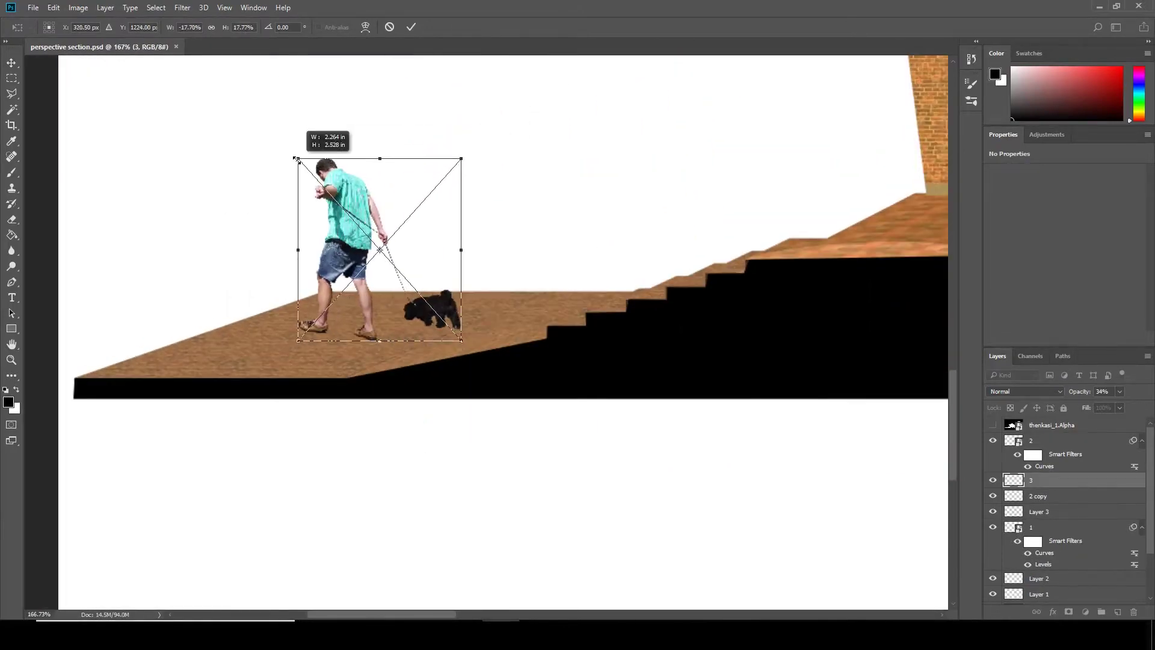
pyautogui.moveTo(367, 319); pyautogui.dragTo(336, 320)
pyautogui.press('Return')
# - Nudge the dog walker slightly right and darken him with a Curves adjustment
pyautogui.scroll(-5, 405, 392)
pyautogui.scroll(2, 405, 392)
pyautogui.scroll(3, 485, 426)
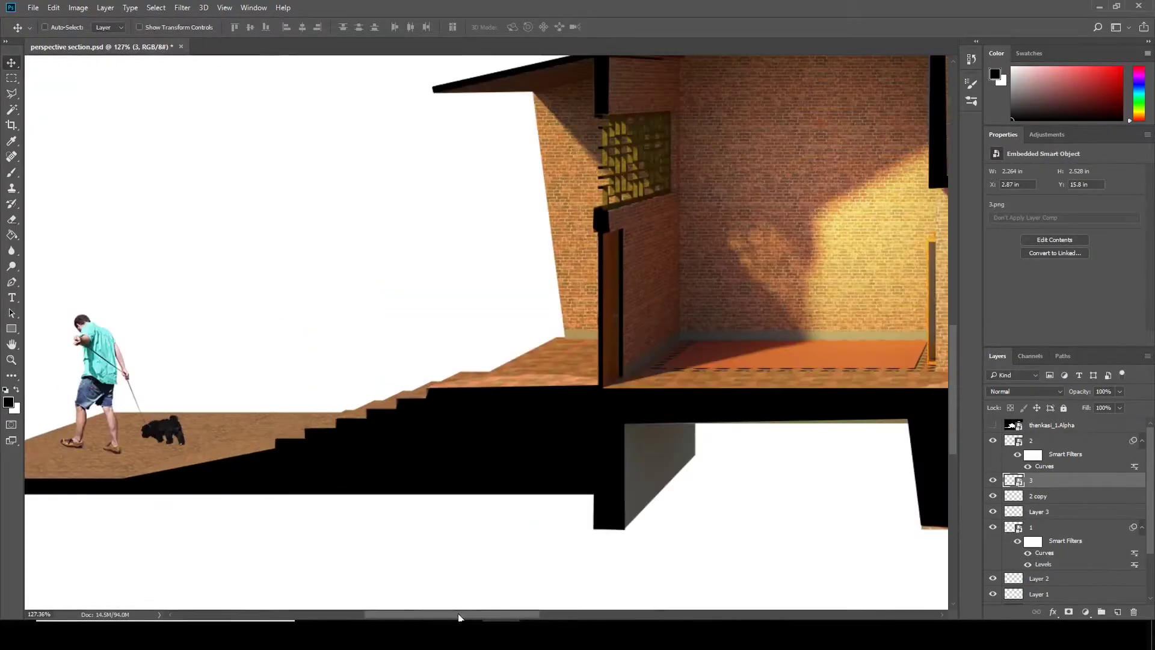
pyautogui.scroll(-5, 485, 426)
pyautogui.scroll(3, 108, 469)
pyautogui.moveTo(105, 475); pyautogui.dragTo(121, 475)
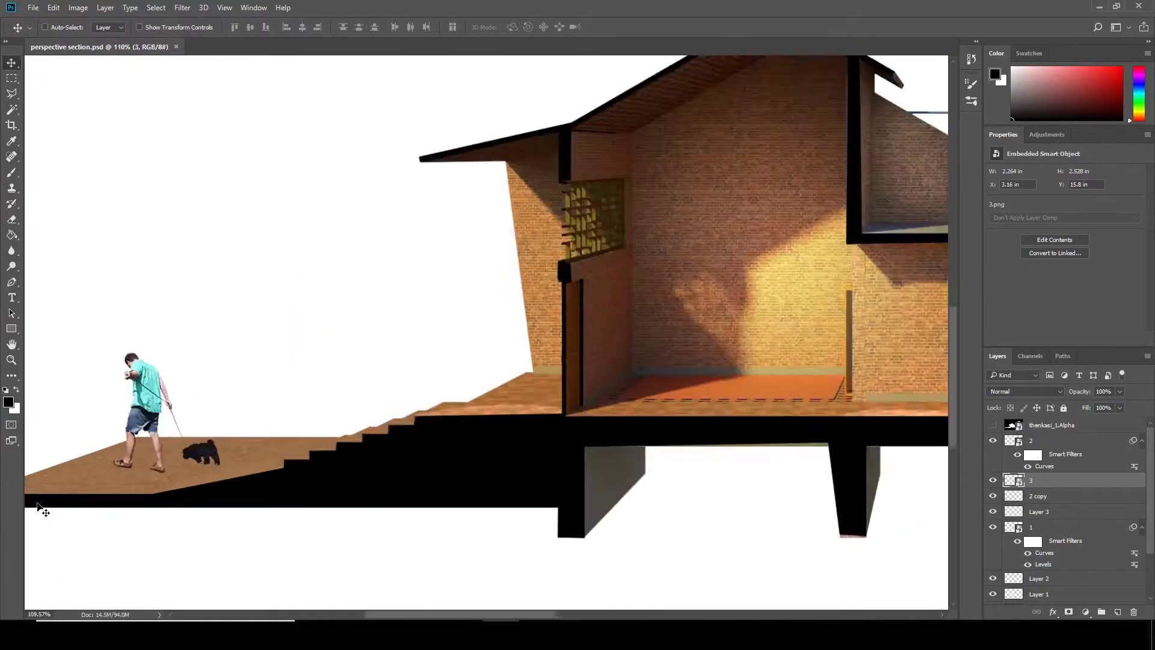
pyautogui.scroll(2, 120, 474)
pyautogui.hotkey('ctrl', 'm')
pyautogui.moveTo(605, 231); pyautogui.dragTo(605, 244)
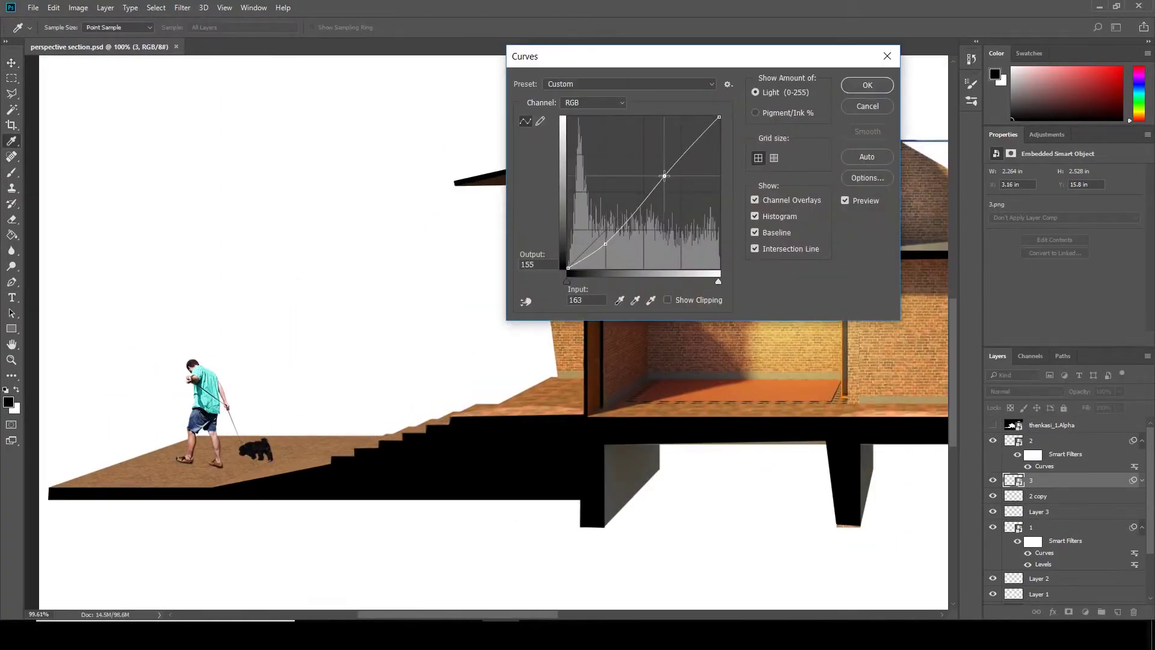
pyautogui.click(867, 84)
# - Duplicate the dog-walker layer beneath the original and turn the copy solid black with Levels
pyautogui.scroll(-3, 722, 444)
pyautogui.click(994, 440)
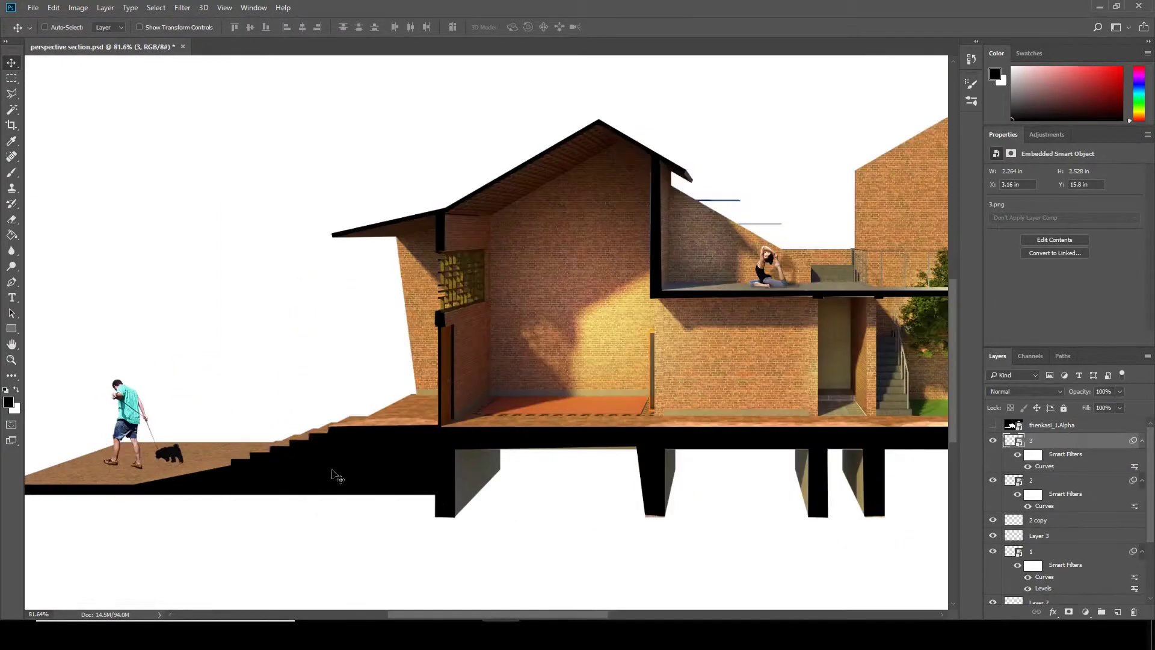
pyautogui.scroll(5, 102, 445)
pyautogui.moveTo(363, 313); pyautogui.dragTo(392, 312)
pyautogui.rightClick(1051, 441)
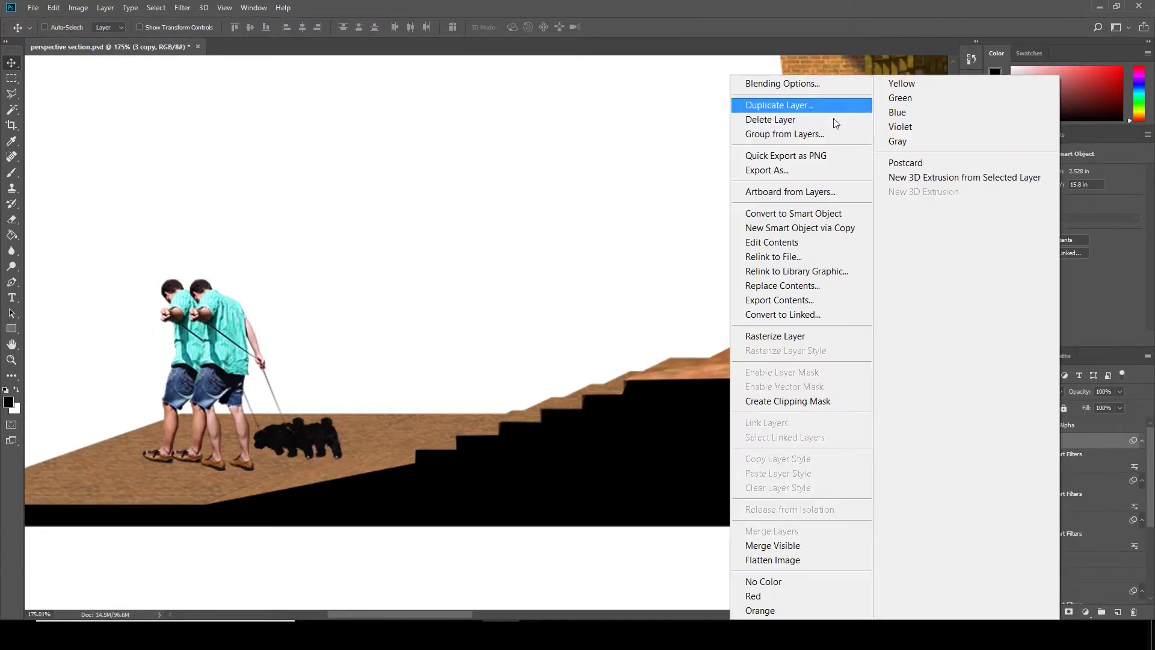
pyautogui.press('Escape')
pyautogui.moveTo(1052, 441); pyautogui.dragTo(1047, 488)
pyautogui.hotkey('ctrl', 'l')
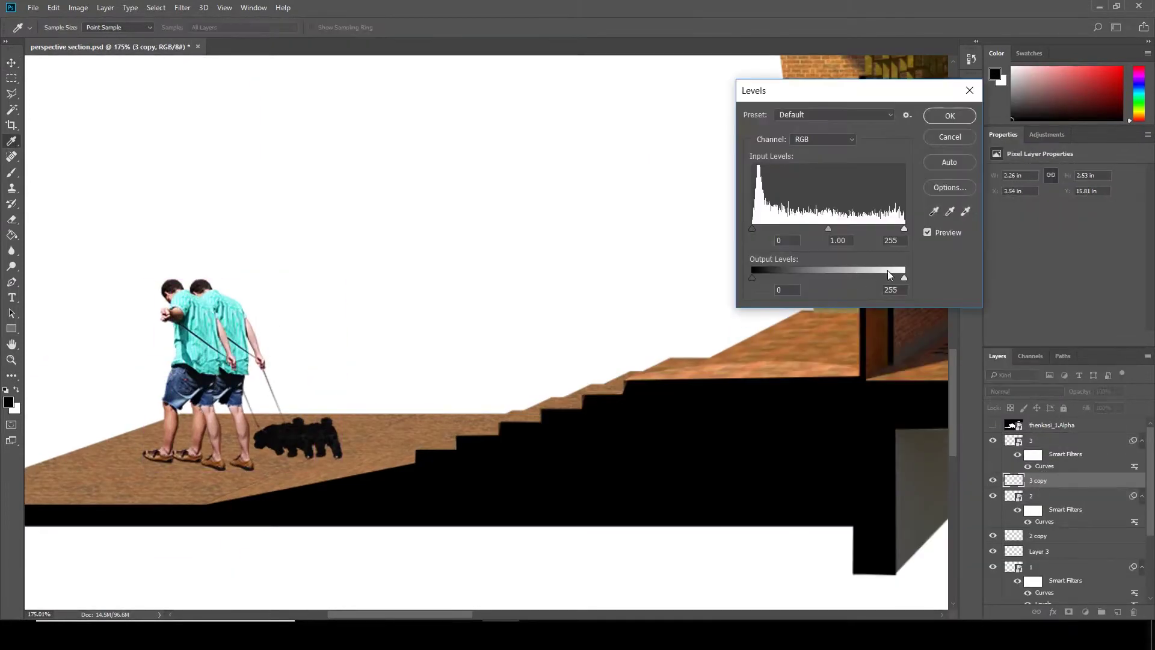
pyautogui.click(960, 113)
# - Distort the black copy into a shadow stretched along the ramp floor
pyautogui.press('v')
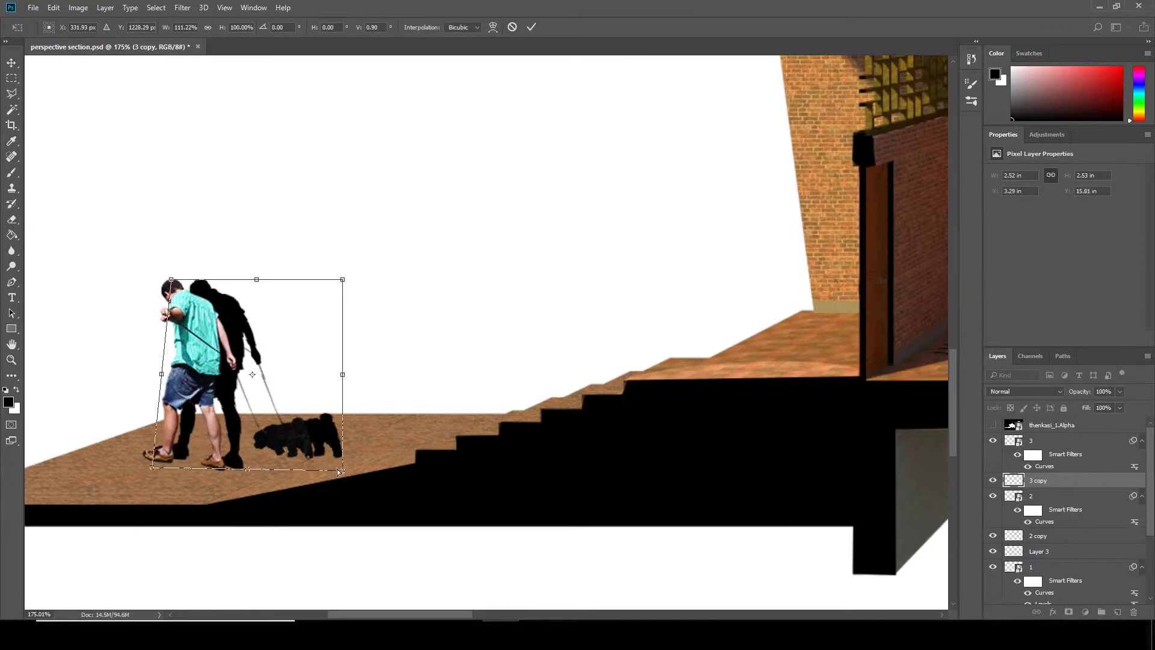
pyautogui.moveTo(344, 310); pyautogui.dragTo(369, 426)
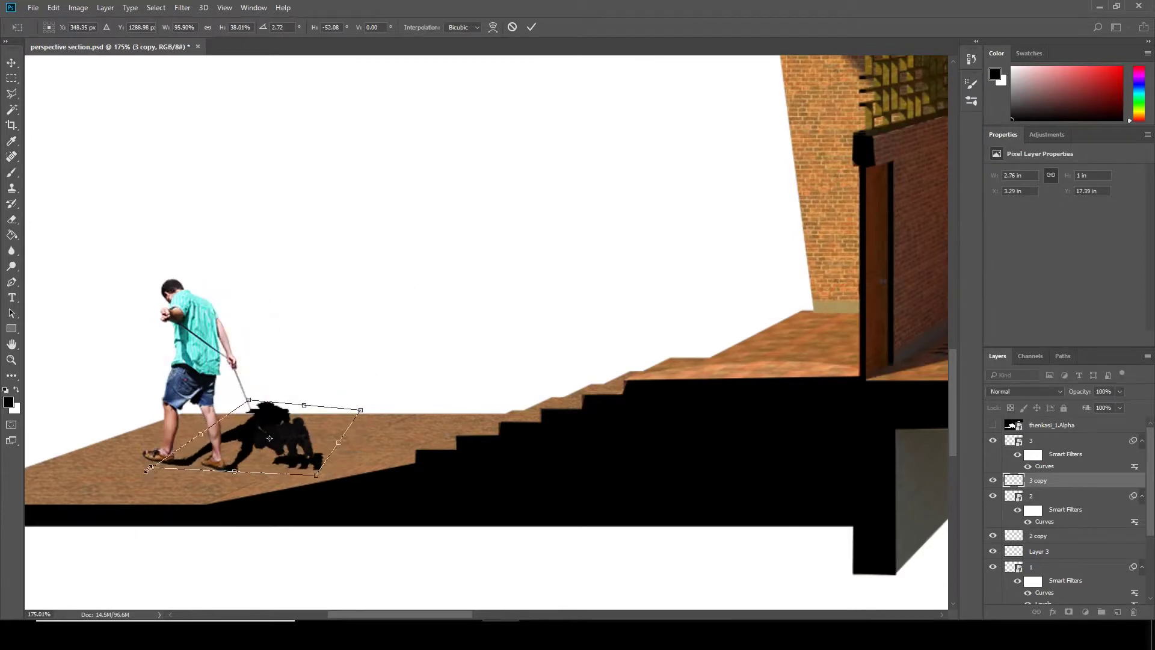
pyautogui.moveTo(306, 484); pyautogui.dragTo(437, 417)
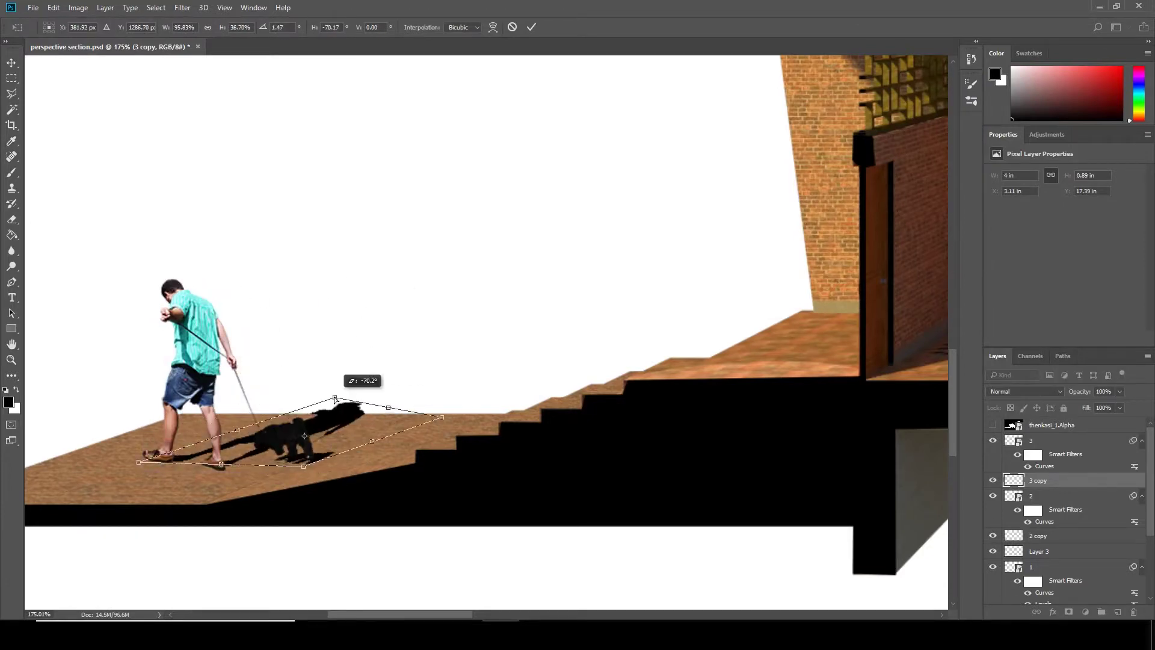
pyautogui.scroll(3, 359, 438)
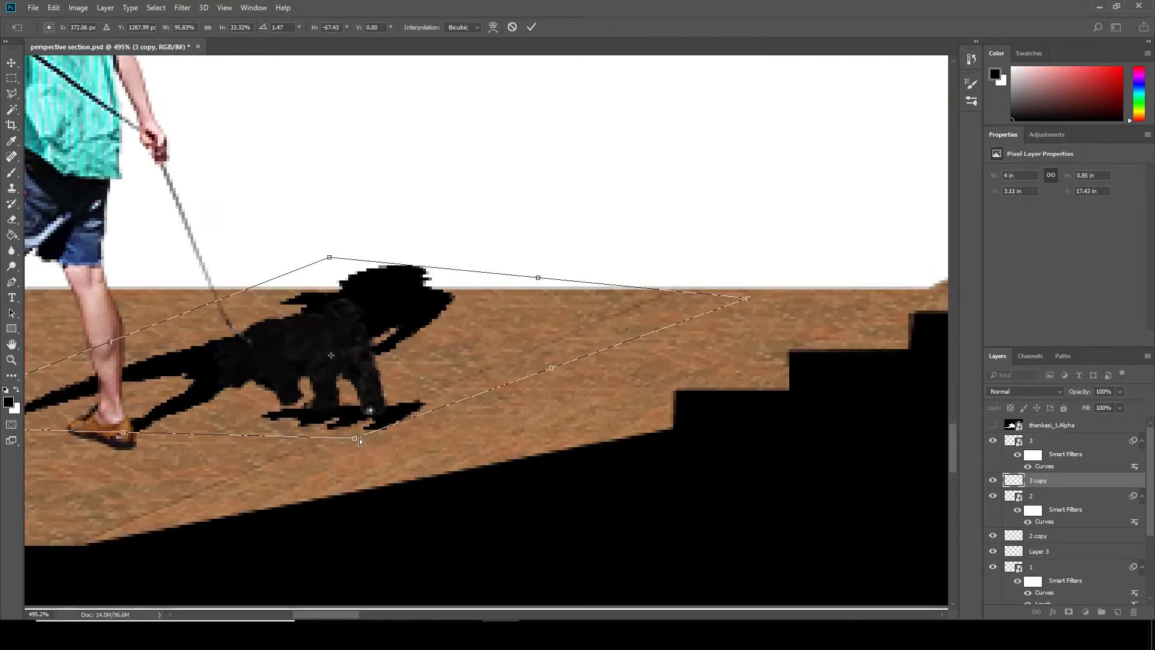
pyautogui.press('Return')
pyautogui.scroll(-5, 359, 438)
pyautogui.scroll(3, 499, 618)
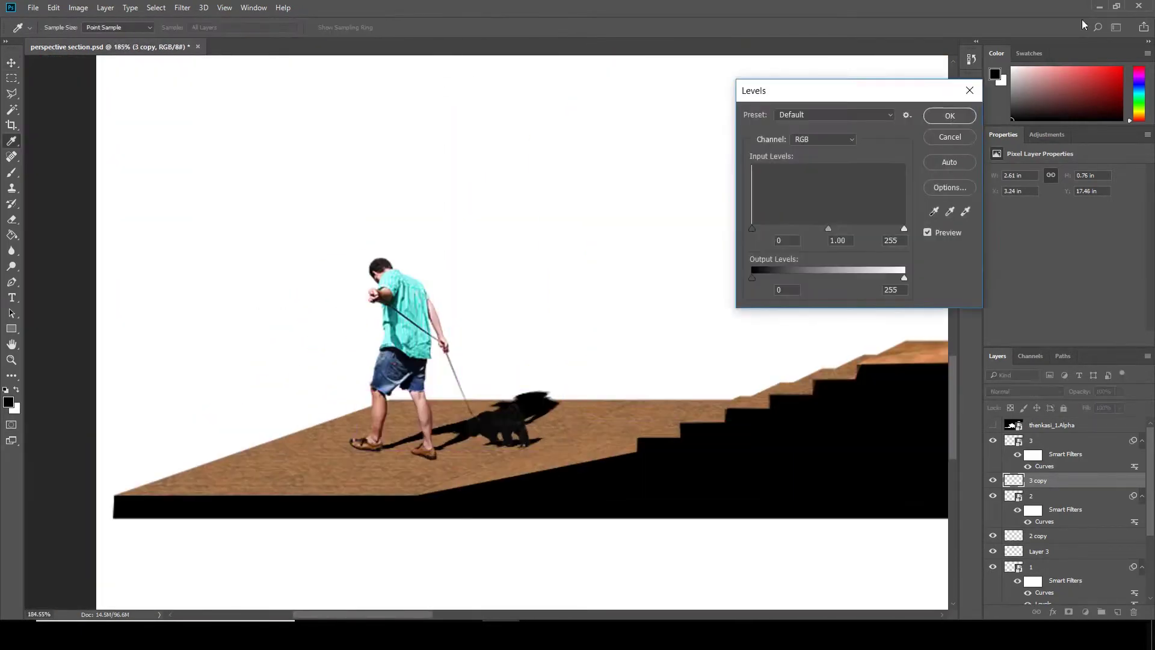
# - Soften the dog walker's shadow with a 1.4-pixel Gaussian Blur
pyautogui.click(183, 7)
pyautogui.moveTo(193, 188)
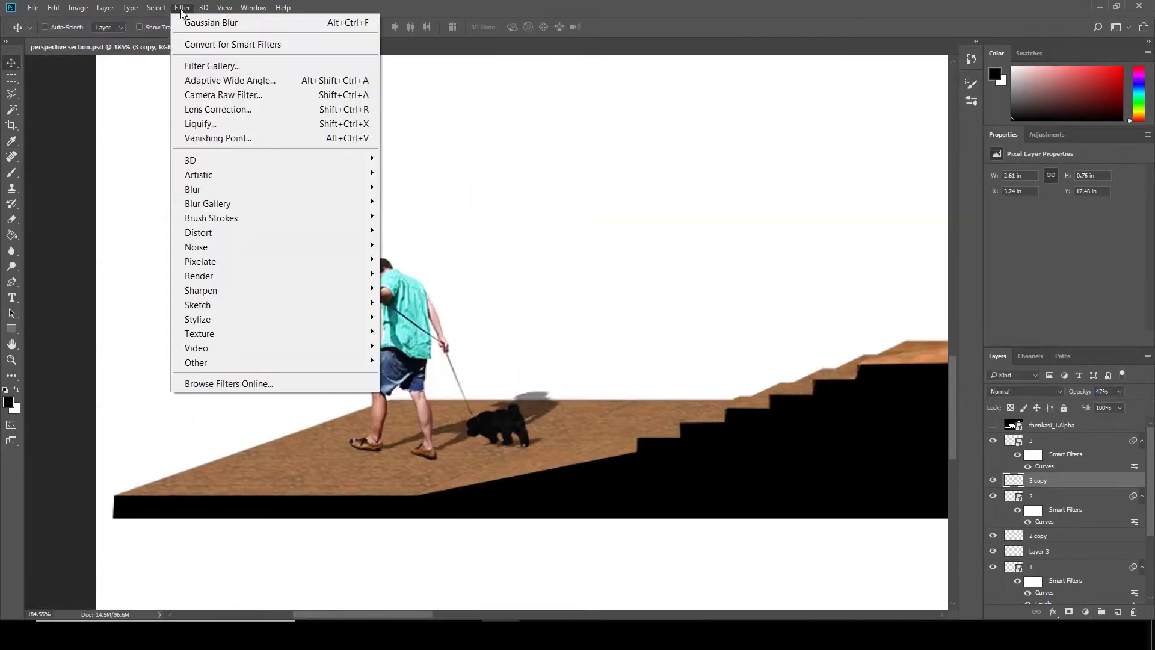
pyautogui.click(609, 265)
pyautogui.moveTo(642, 327); pyautogui.dragTo(635, 327)
pyautogui.press('Return')
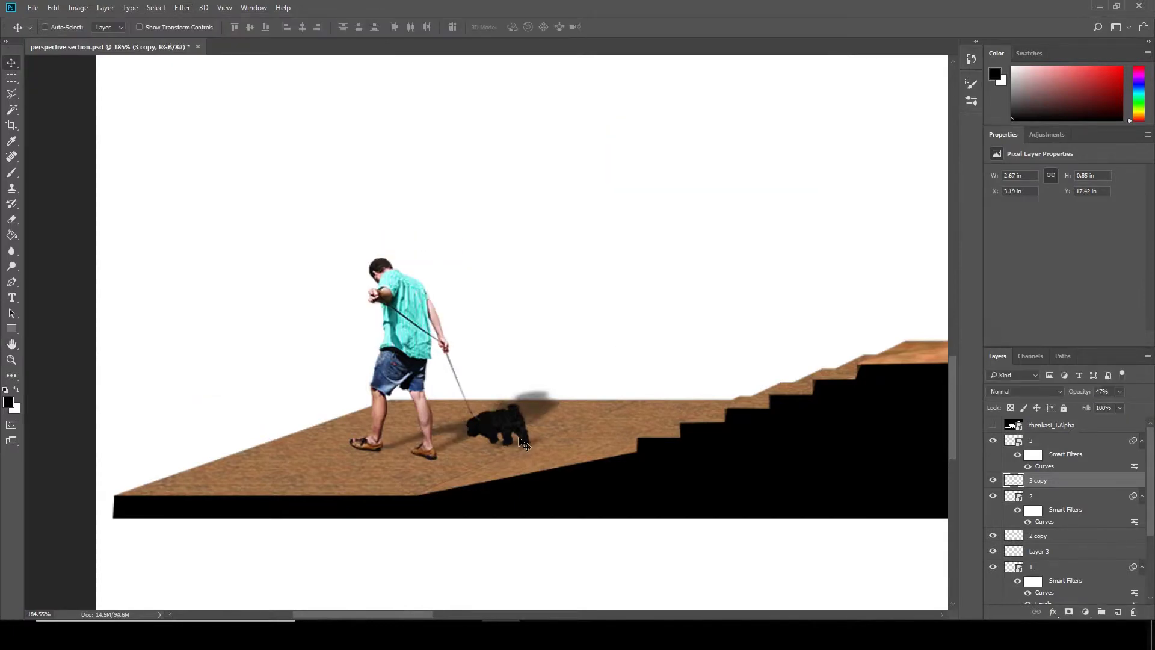
pyautogui.press('e')
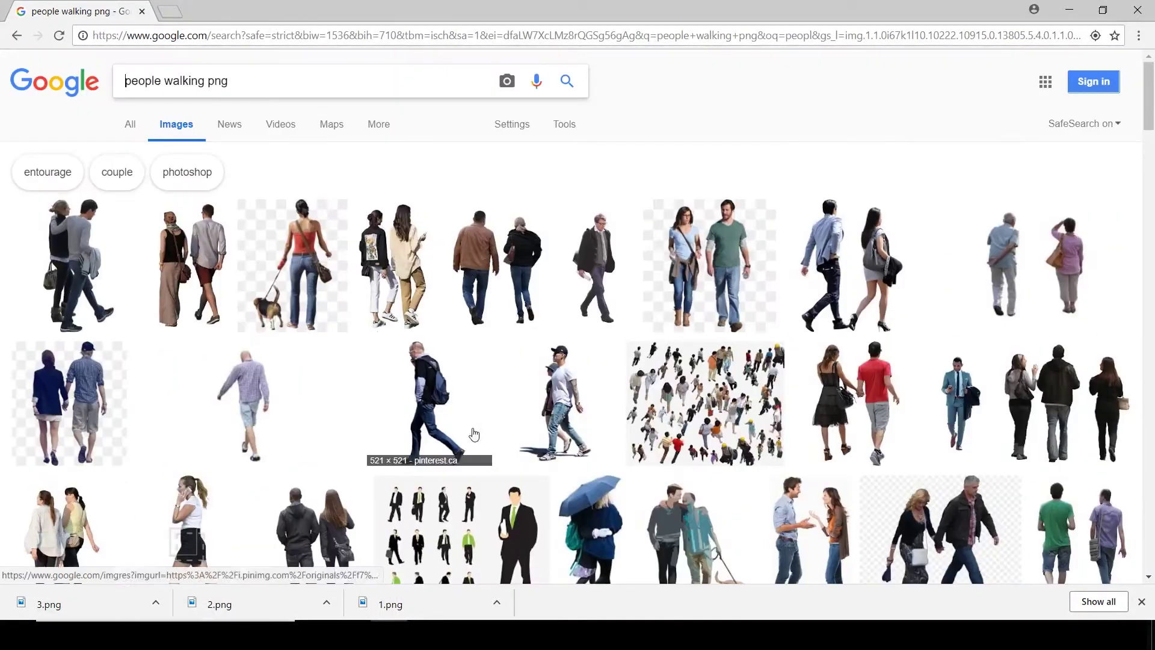
# - Search Google Images for 'kids playing png' and preview the two jumping kids
pyautogui.write('kids')
pyautogui.click(169, 121)
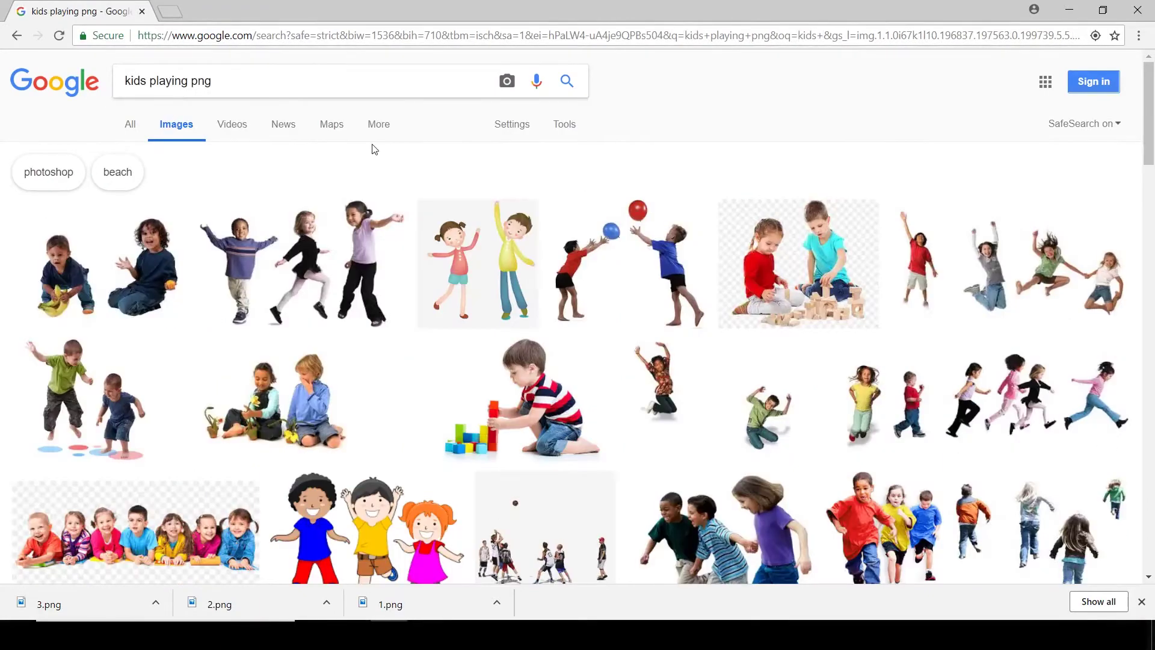
pyautogui.click(511, 436)
pyautogui.scroll(2, 512, 436)
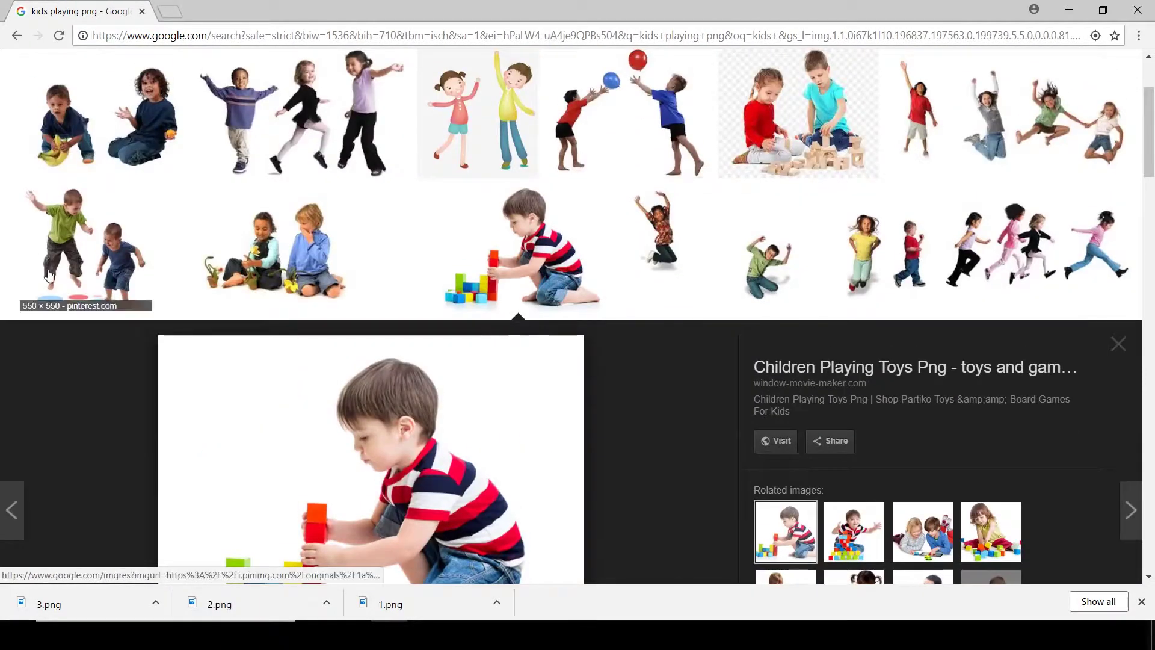
pyautogui.click(49, 275)
# - Save the jumping kids image as 4.png and reveal it in its folder
pyautogui.rightClick(381, 322)
pyautogui.click(415, 348)
pyautogui.write('4')
pyautogui.press('Return')
pyautogui.rightClick(54, 603)
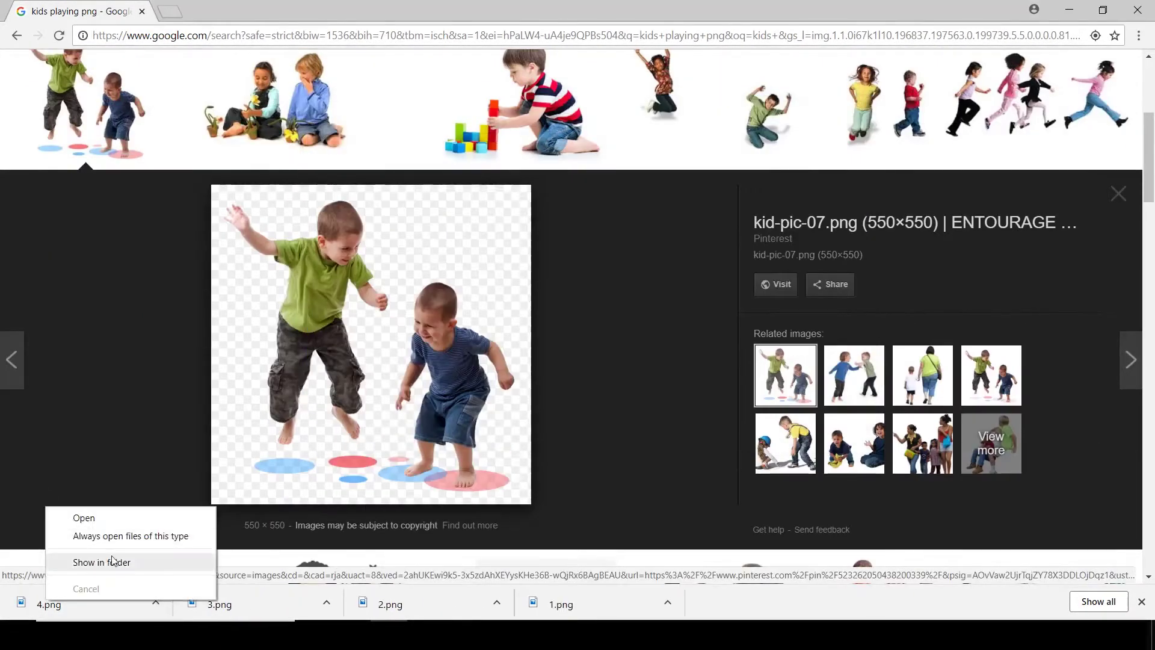
pyautogui.click(112, 561)
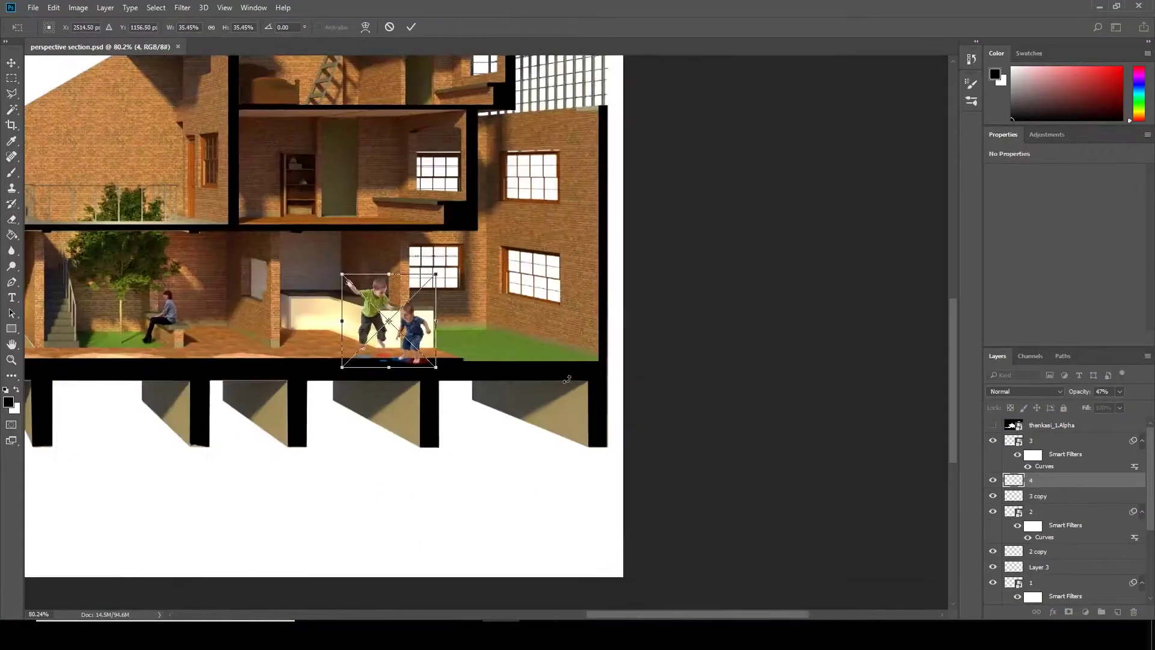
# - Commit the jumping kids' placement and size and fit the canvas to the screen
pyautogui.scroll(5, 385, 319)
pyautogui.scroll(-1, 501, 276)
pyautogui.scroll(2, 500, 276)
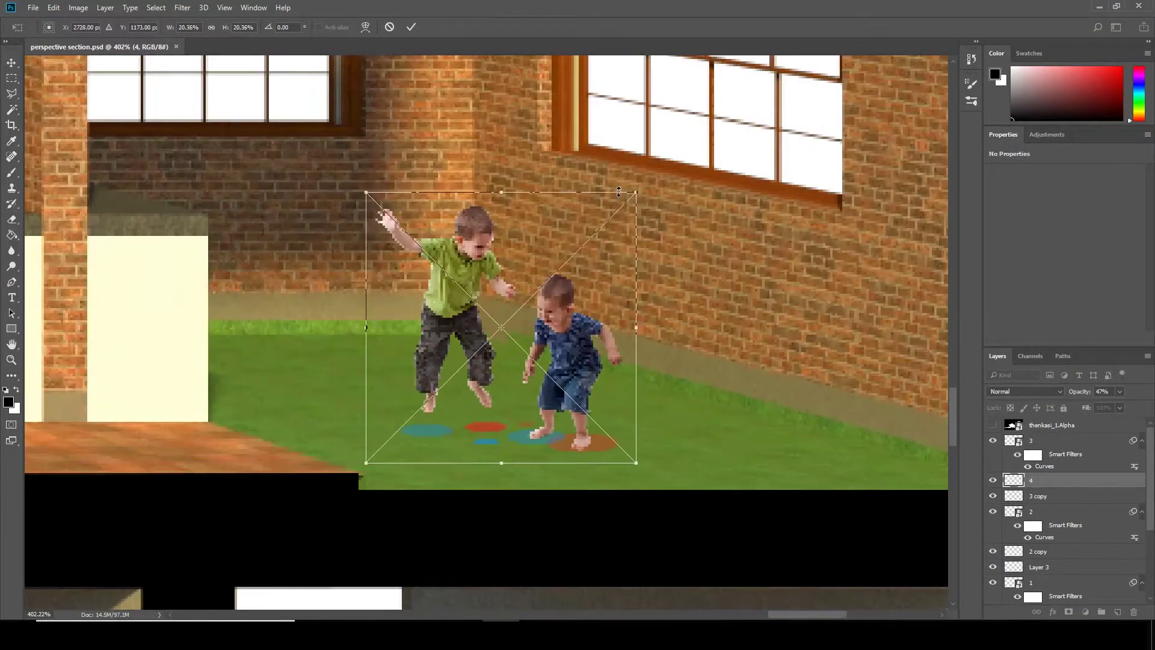
pyautogui.press('Return')
pyautogui.hotkey('ctrl', '0')
pyautogui.scroll(4, 600, 435)
pyautogui.press('e')
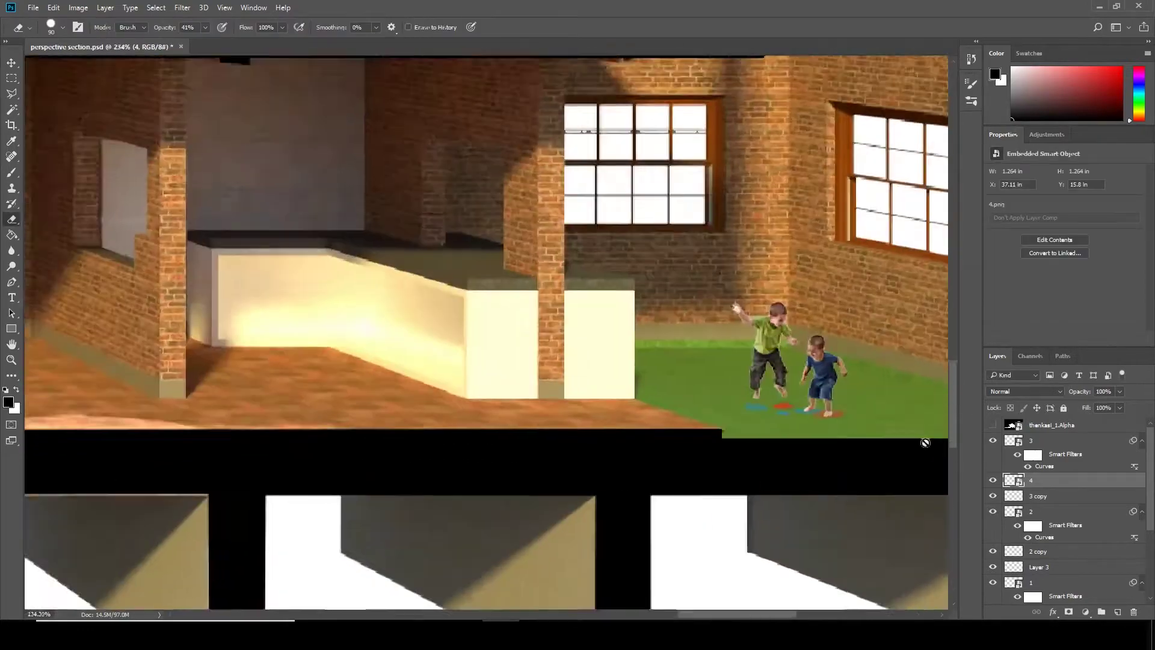
pyautogui.scroll(2, 925, 442)
pyautogui.scroll(2, 573, 283)
pyautogui.scroll(-4, 485, 353)
pyautogui.scroll(4, 485, 353)
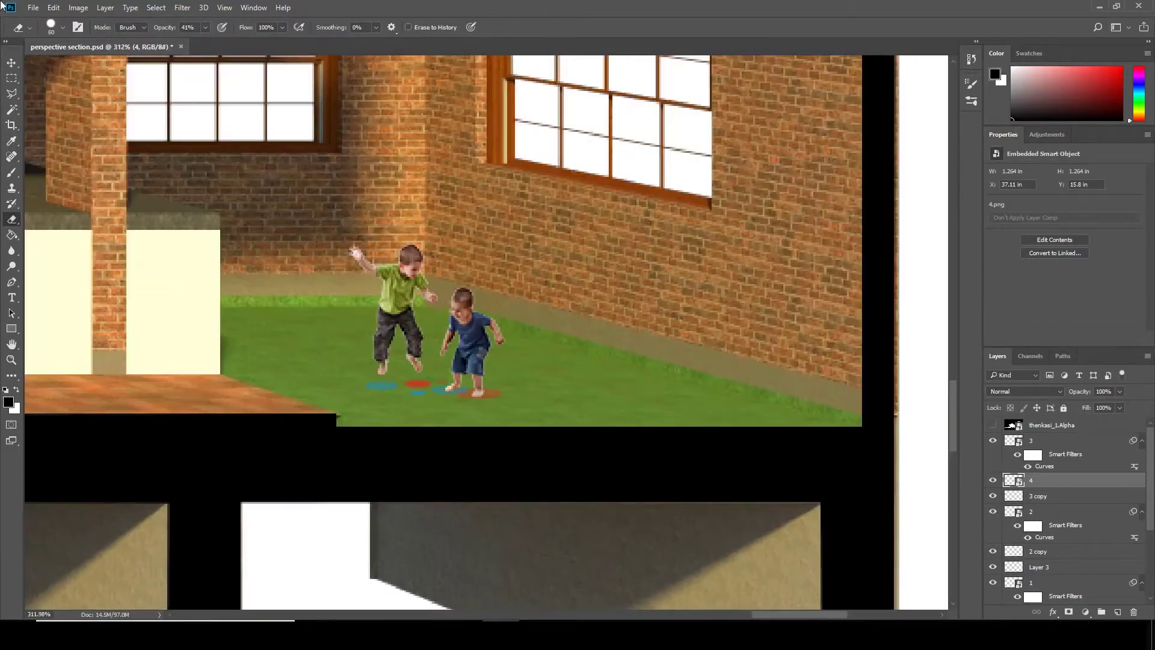
# - Convert the kids layer to a smart object and adjust its tones with Curves
pyautogui.rightClick(1033, 481)
pyautogui.press('Escape')
pyautogui.scroll(2, 426, 438)
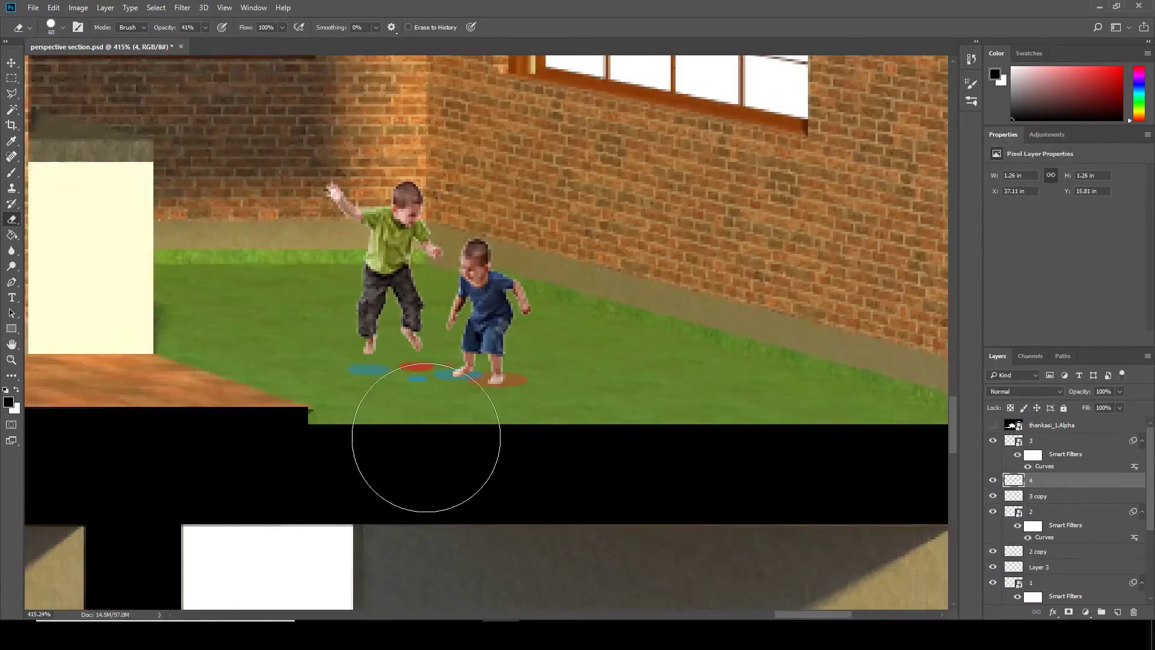
pyautogui.scroll(1, 350, 374)
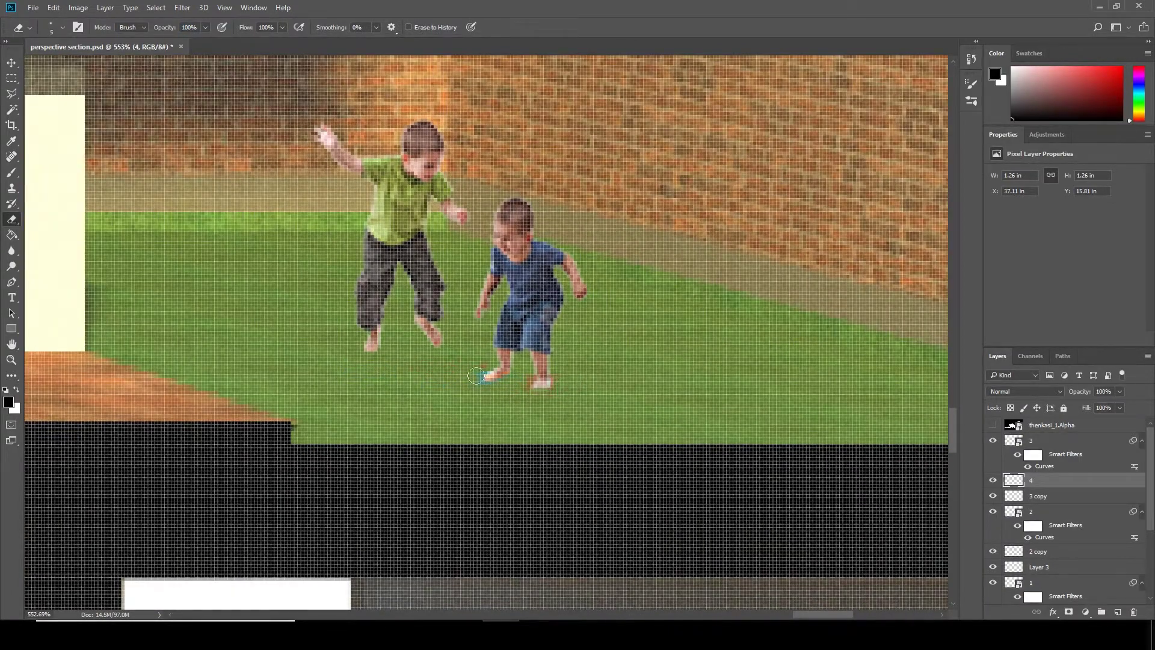
pyautogui.scroll(-10, 475, 376)
pyautogui.rightClick(1059, 488)
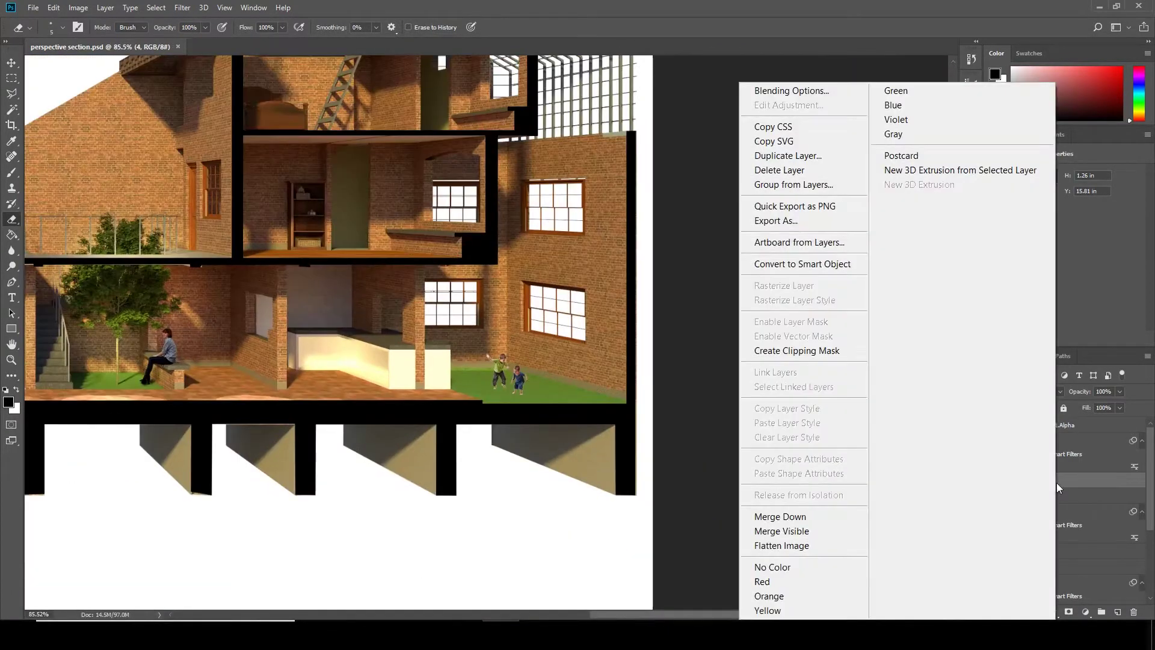
pyautogui.click(810, 265)
pyautogui.scroll(2, 617, 355)
pyautogui.scroll(2, 618, 356)
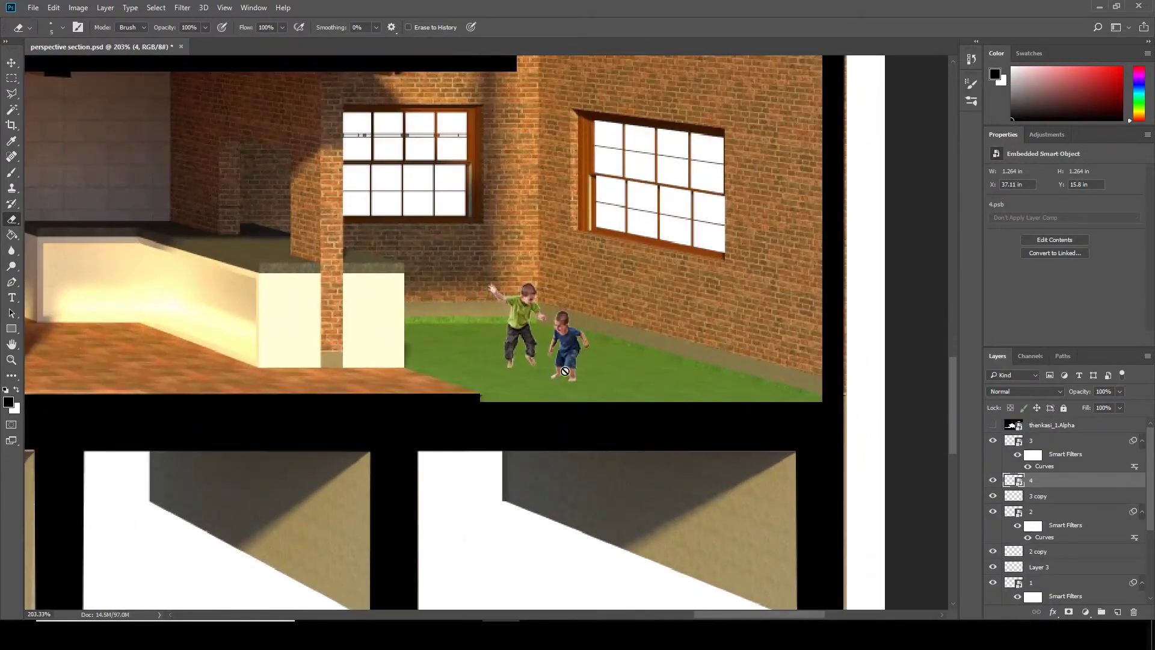
pyautogui.scroll(-1, 617, 355)
pyautogui.hotkey('ctrl', 'm')
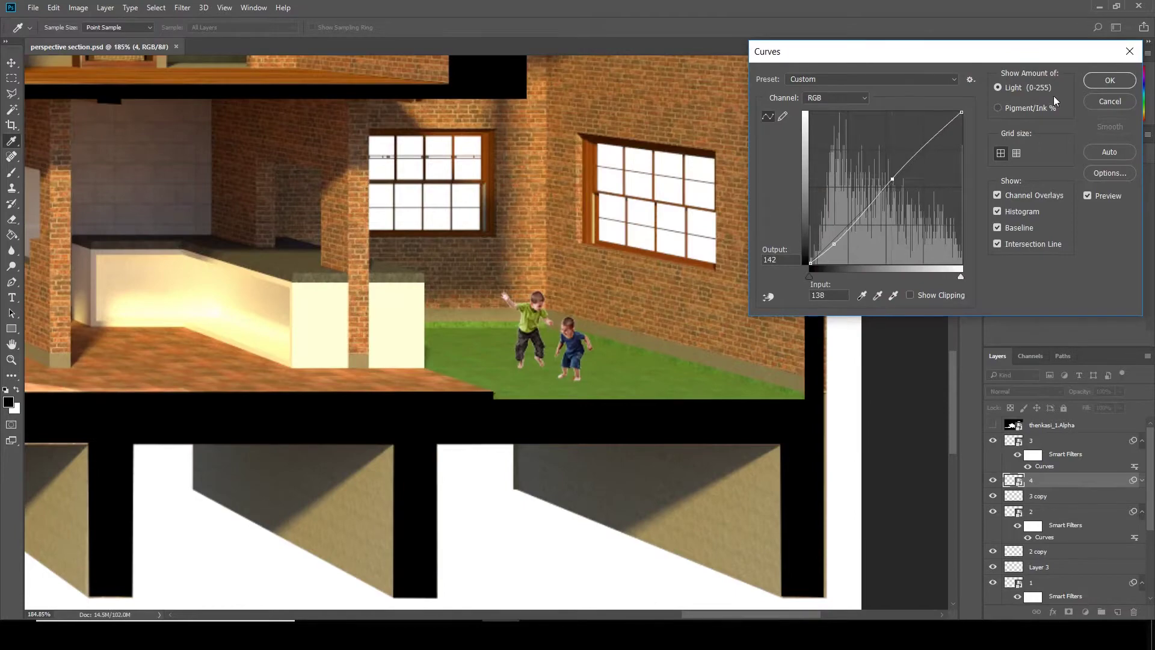
pyautogui.press('Return')
# - Rasterize the kids copy, move it below the original, and blacken it with Levels
pyautogui.scroll(-1, 580, 399)
pyautogui.press('e')
pyautogui.rightClick(1075, 479)
pyautogui.click(866, 335)
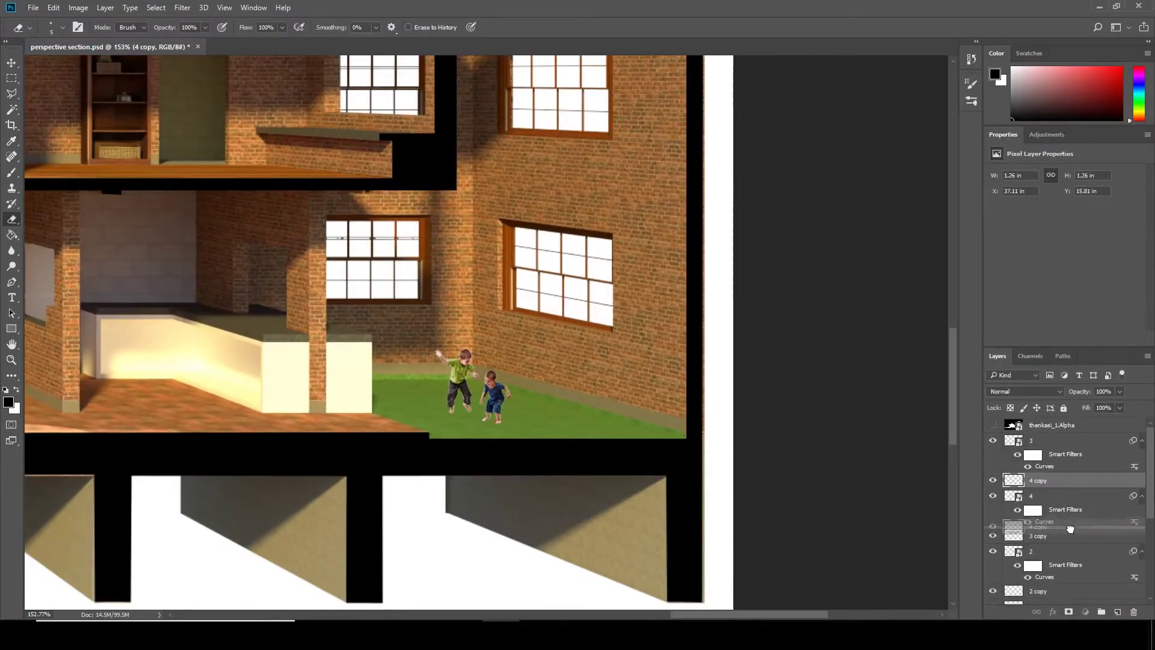
pyautogui.moveTo(1070, 528); pyautogui.dragTo(1070, 525)
pyautogui.hotkey('ctrl', 'l')
pyautogui.press('Return')
pyautogui.scroll(5, 501, 407)
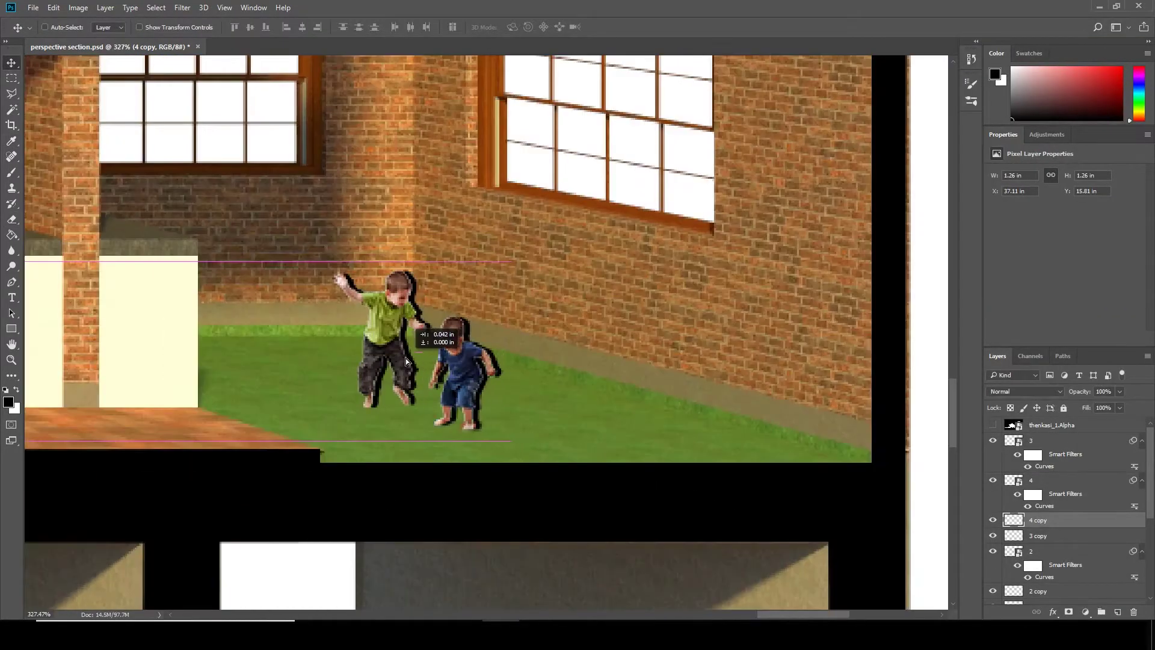
# - Distort the black copy into a shadow stretched across the courtyard grass
pyautogui.hotkey('ctrl', 't')
pyautogui.moveTo(555, 201); pyautogui.dragTo(664, 317)
pyautogui.moveTo(290, 199); pyautogui.dragTo(413, 207)
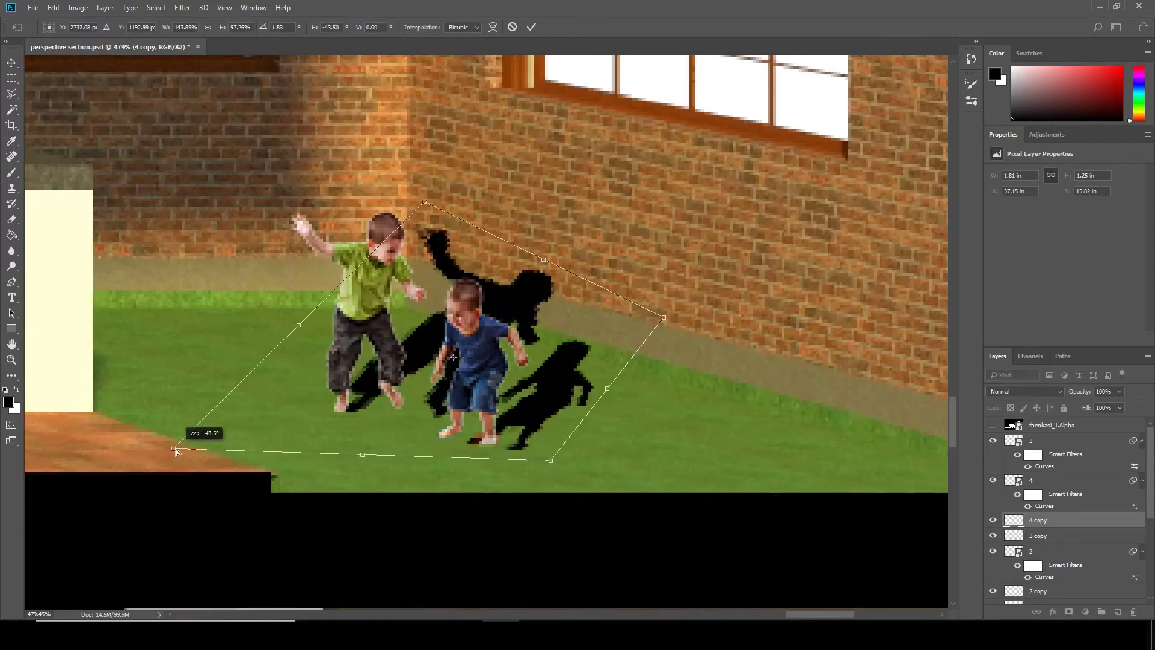
pyautogui.moveTo(290, 460); pyautogui.dragTo(161, 452)
pyautogui.moveTo(412, 207); pyautogui.dragTo(406, 256)
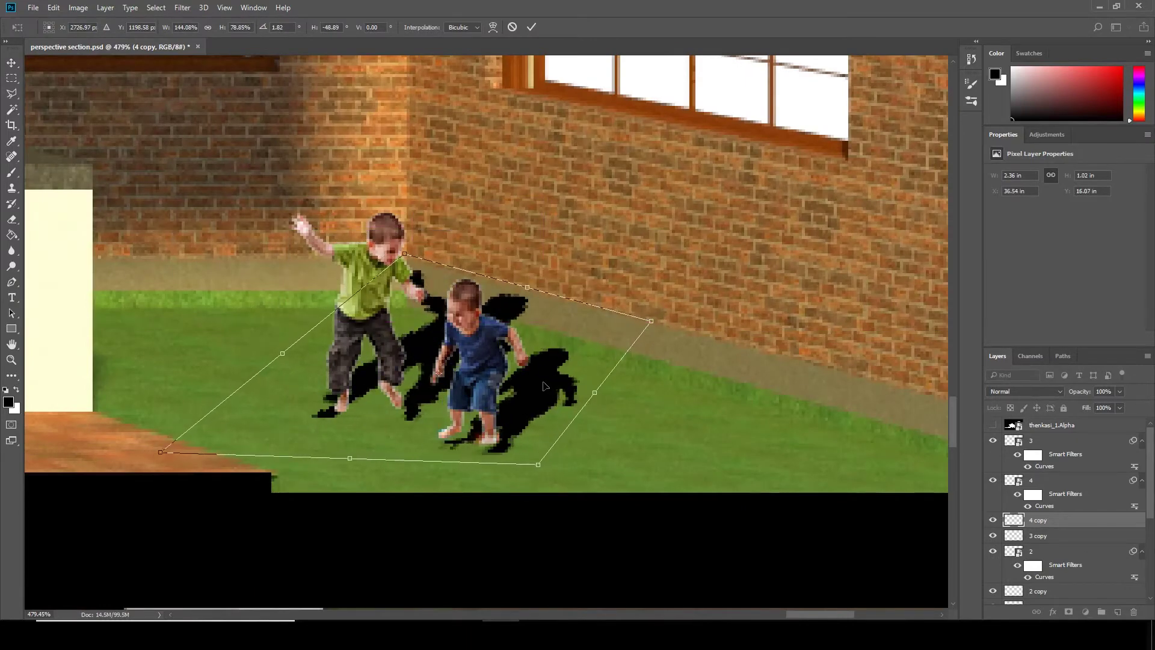
pyautogui.moveTo(544, 386); pyautogui.dragTo(548, 388)
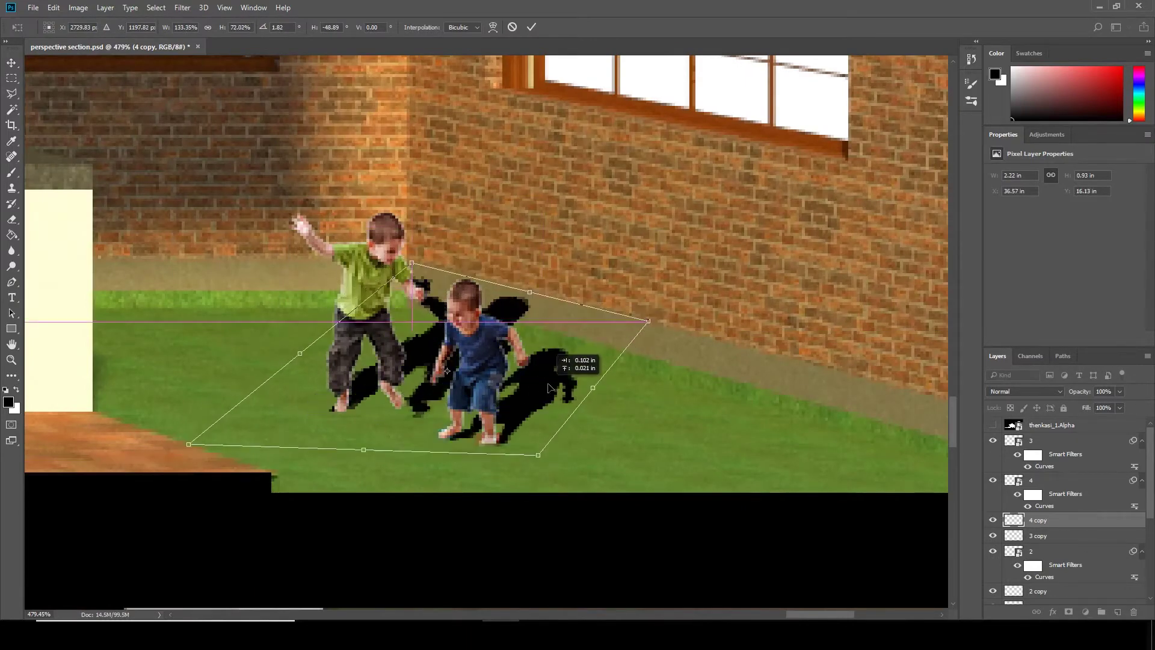
pyautogui.press('Return')
pyautogui.hotkey('ctrl', '0')
# - Blur the kids' shadow 1.4 px, lower it to 42% opacity, erase parts, and save
pyautogui.click(182, 7)
pyautogui.click(385, 225)
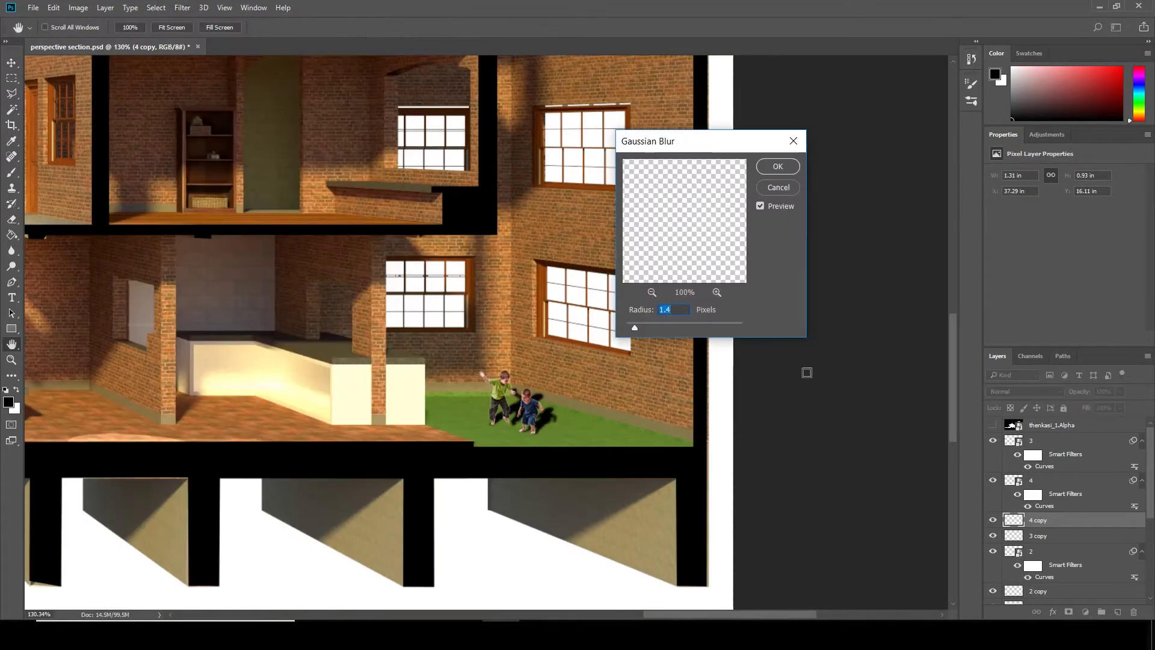
pyautogui.press('Return')
pyautogui.moveTo(1081, 391); pyautogui.dragTo(1044, 395)
pyautogui.scroll(3, 597, 434)
pyautogui.scroll(3, 597, 433)
pyautogui.press('e')
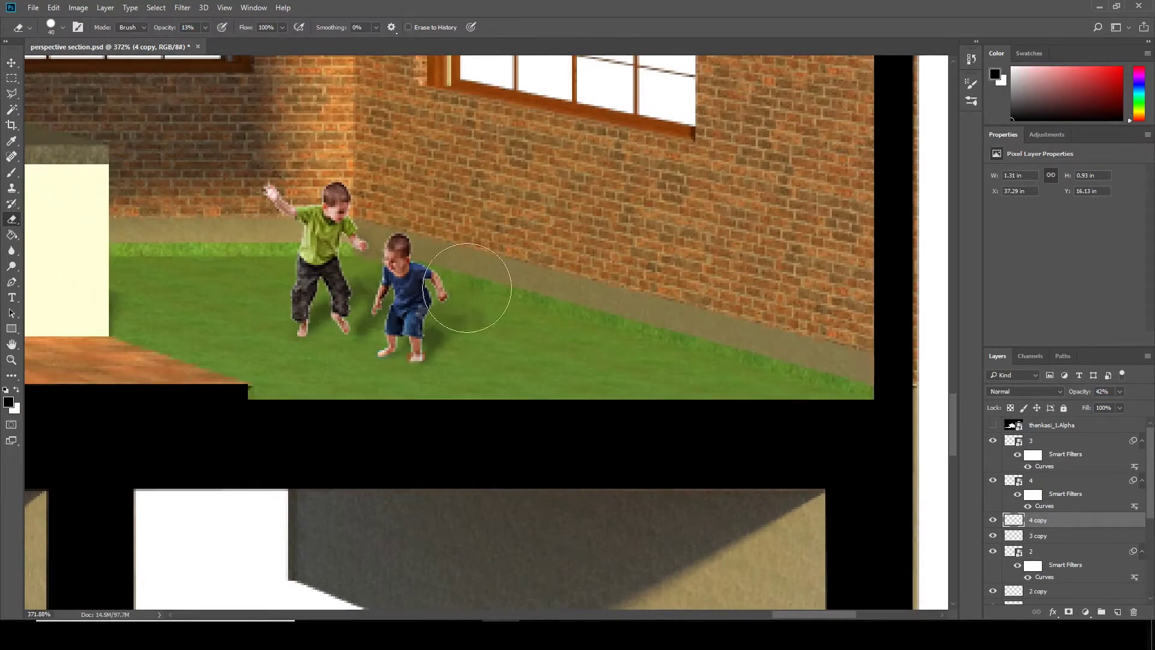
pyautogui.hotkey('ctrl', '0')
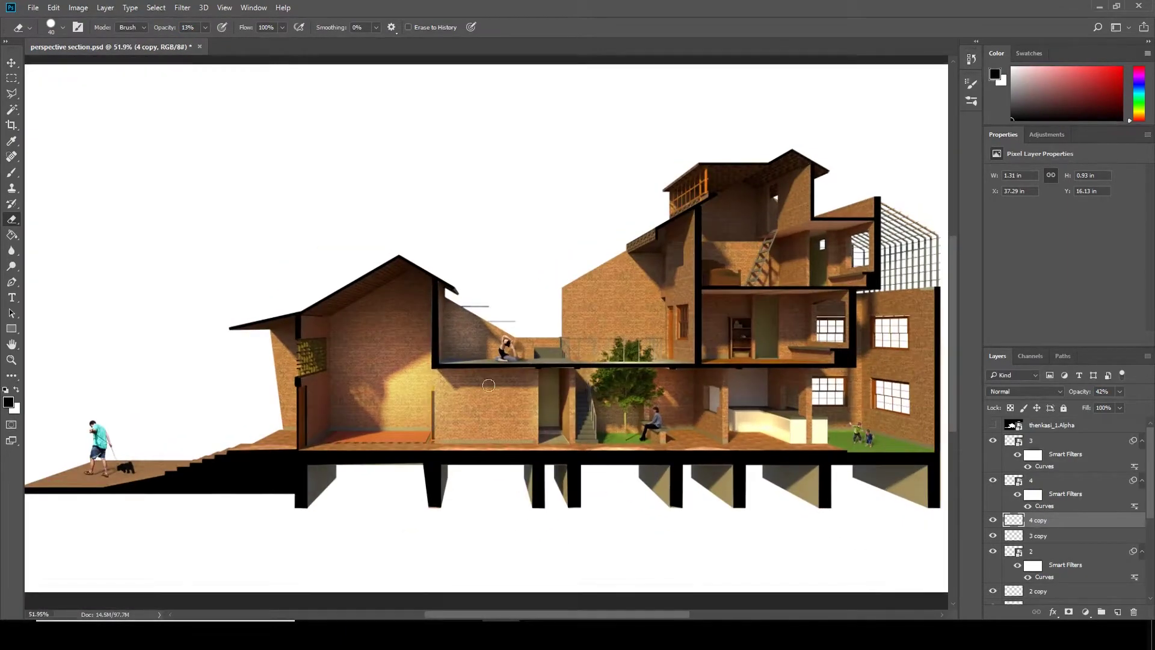
pyautogui.hotkey('ctrl', 's')
# - Search Google Images for 'people walking png' in the browser
pyautogui.hotkey('alt', 'Tab')
pyautogui.scroll(5, 571, 343)
pyautogui.write('pe')
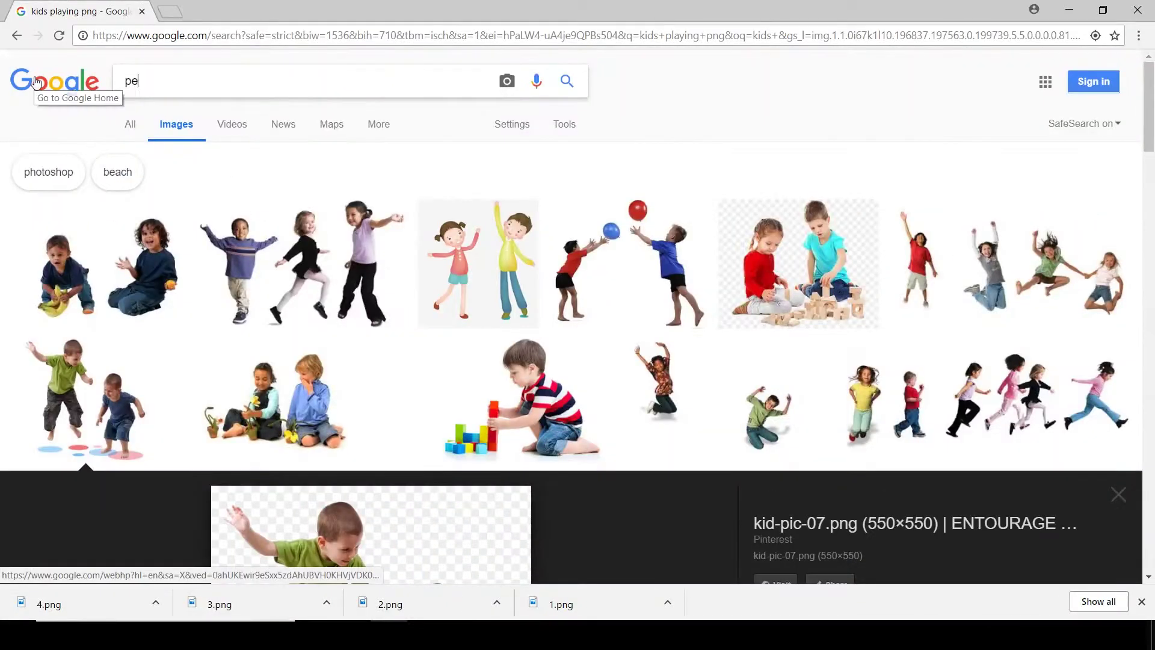
pyautogui.write('o')
pyautogui.click(211, 121)
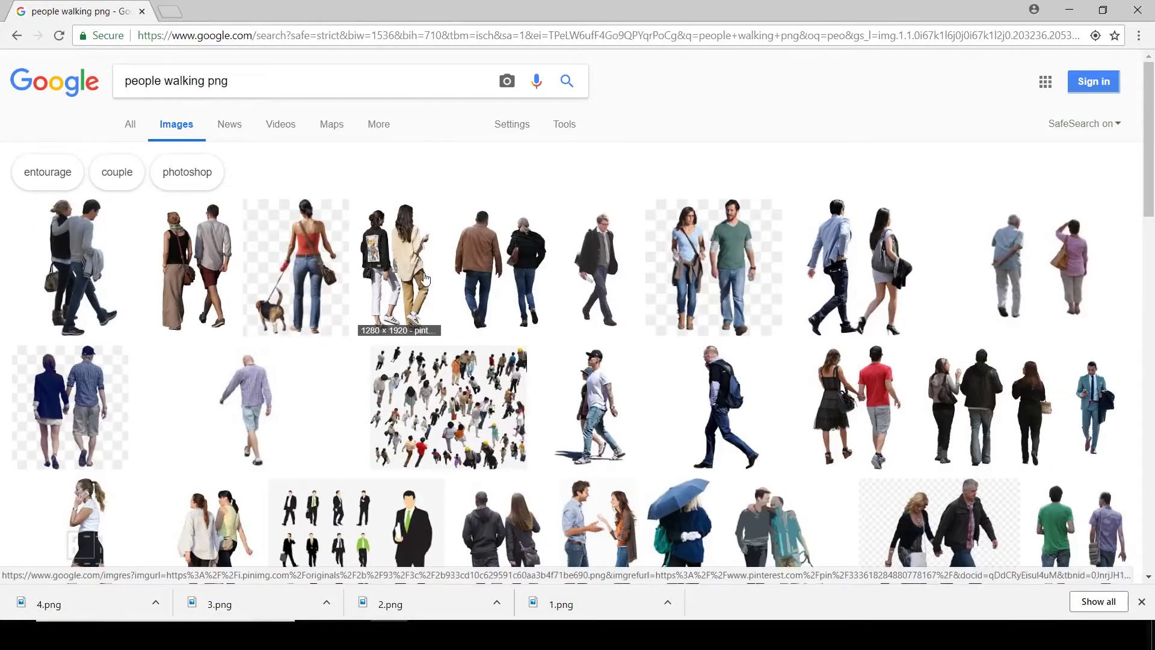
pyautogui.scroll(-2, 425, 278)
pyautogui.scroll(-4, 425, 278)
# - Browse the results and preview the back-view image of a couple walking away
pyautogui.click(521, 307)
pyautogui.scroll(-3, 521, 307)
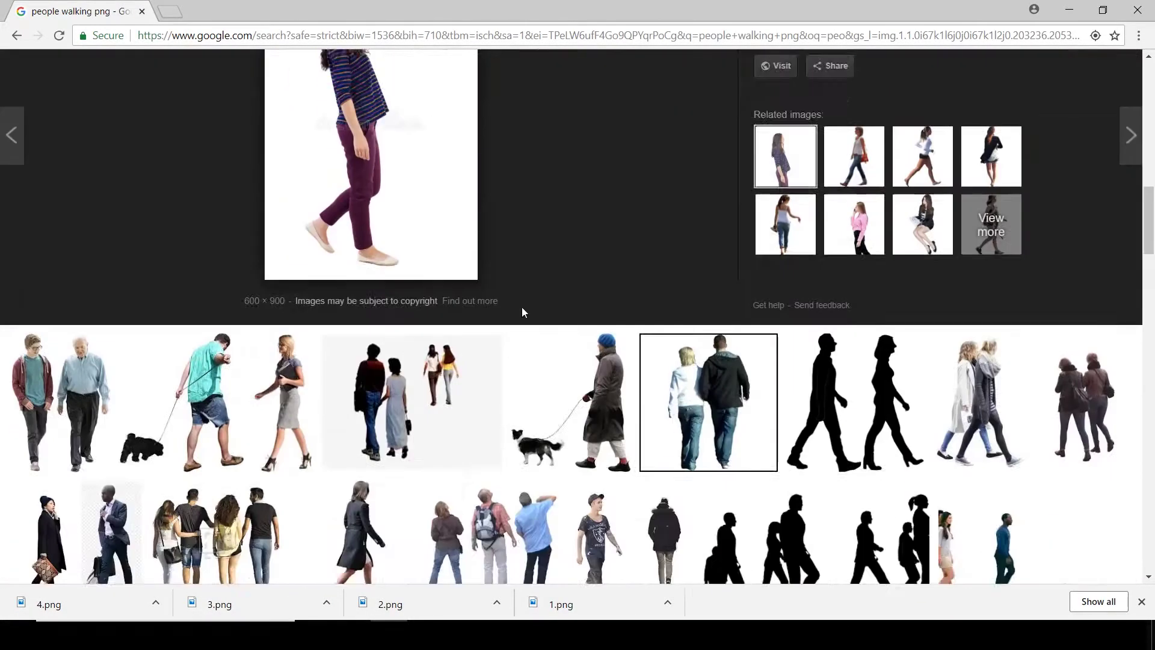
pyautogui.scroll(-3, 521, 306)
pyautogui.scroll(-4, 521, 312)
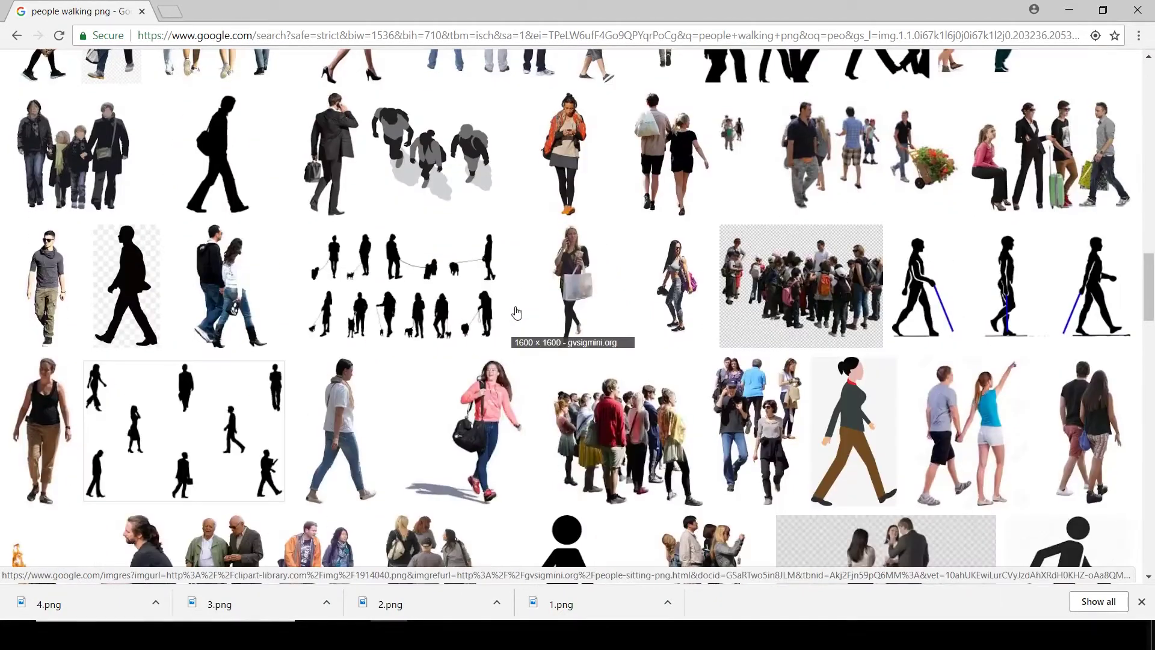
pyautogui.scroll(-4, 516, 312)
pyautogui.click(998, 258)
pyautogui.click(857, 382)
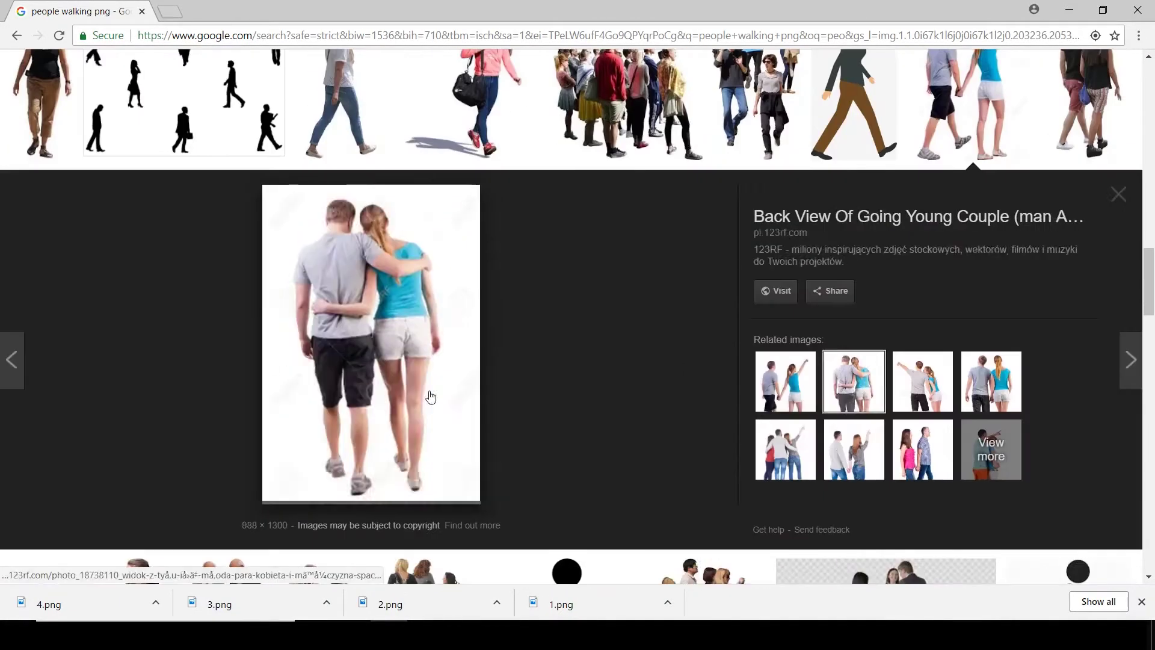
pyautogui.press('Escape')
pyautogui.scroll(5, 430, 396)
pyautogui.scroll(5, 430, 395)
pyautogui.click(857, 410)
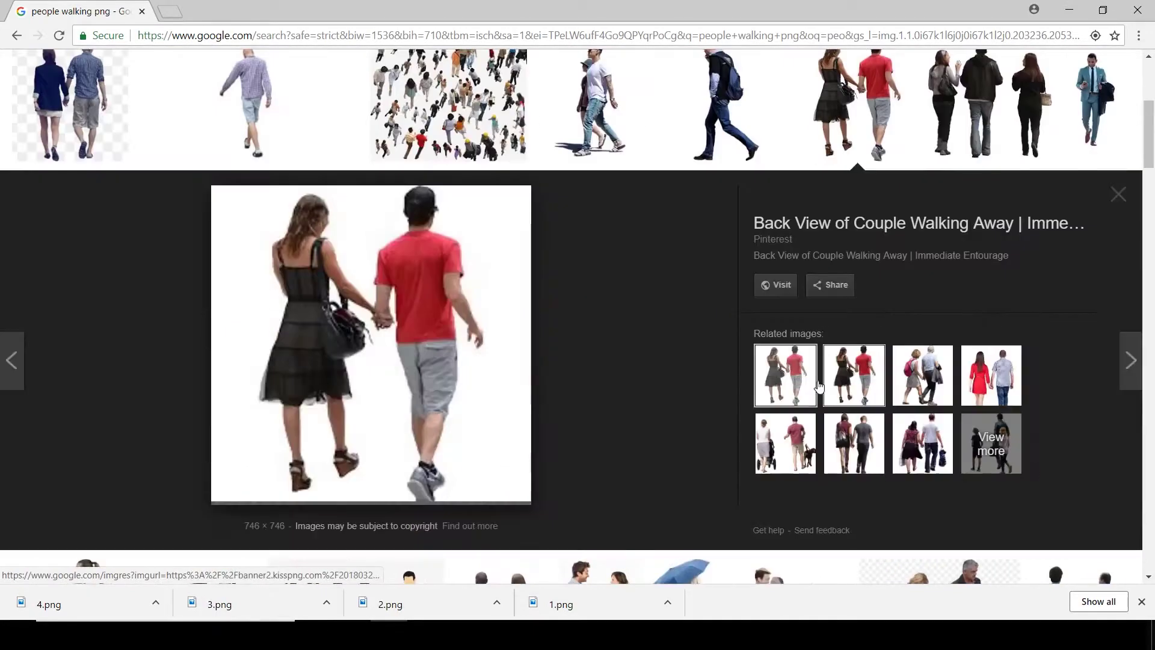
# - Save the couple image as 5 in the people folder and drag it into the section
pyautogui.rightClick(355, 326)
pyautogui.click(405, 462)
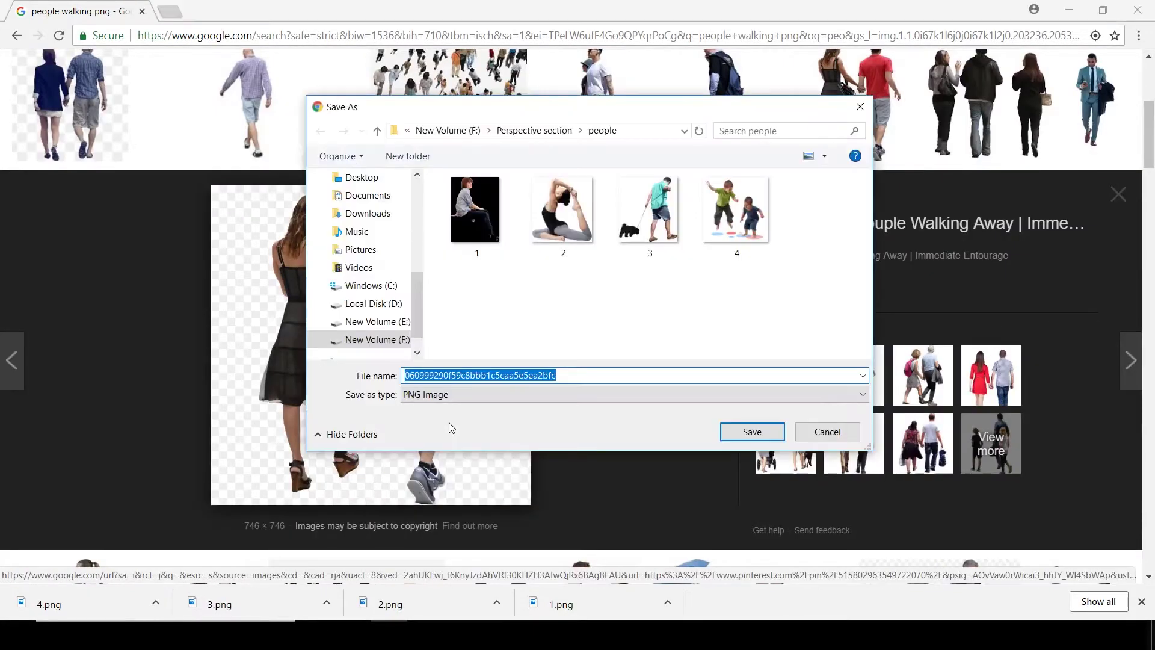
pyautogui.write('5')
pyautogui.press('Return')
pyautogui.moveTo(670, 189)
pyautogui.mouseDown()
pyautogui.moveTo(503, 587)
pyautogui.moveTo(401, 422)
pyautogui.mouseUp()
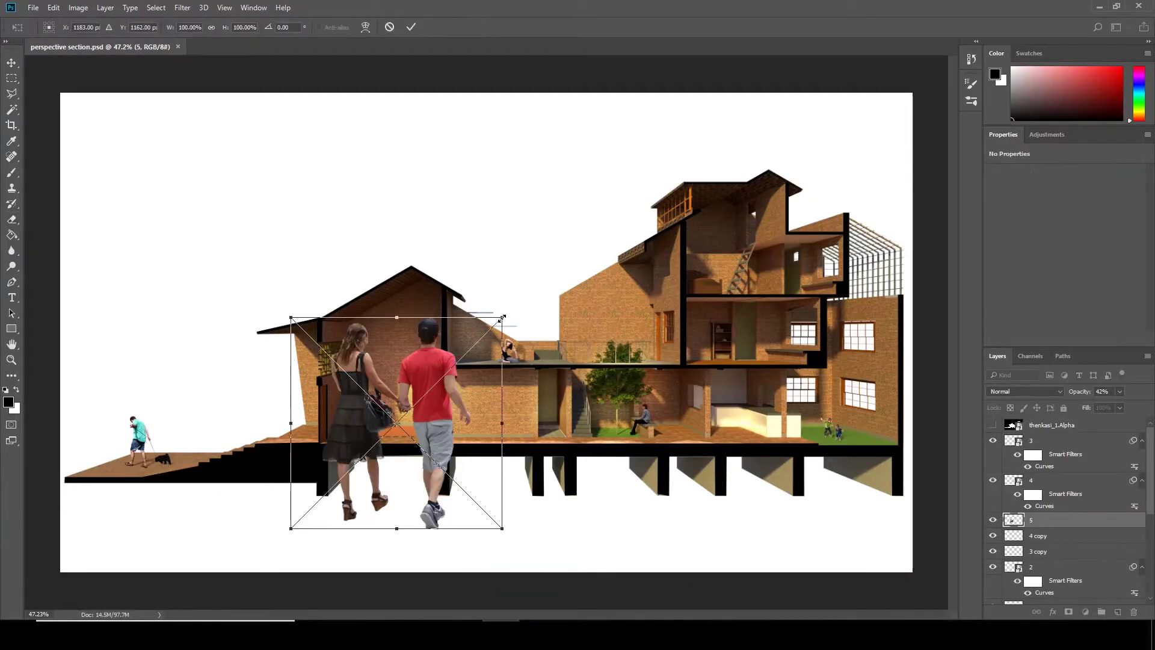
# - Shrink the walking couple to person scale and position them in the ground-floor room
pyautogui.scroll(3, 401, 421)
pyautogui.moveTo(518, 288); pyautogui.dragTo(458, 289)
pyautogui.scroll(2, 505, 279)
pyautogui.scroll(3, 395, 392)
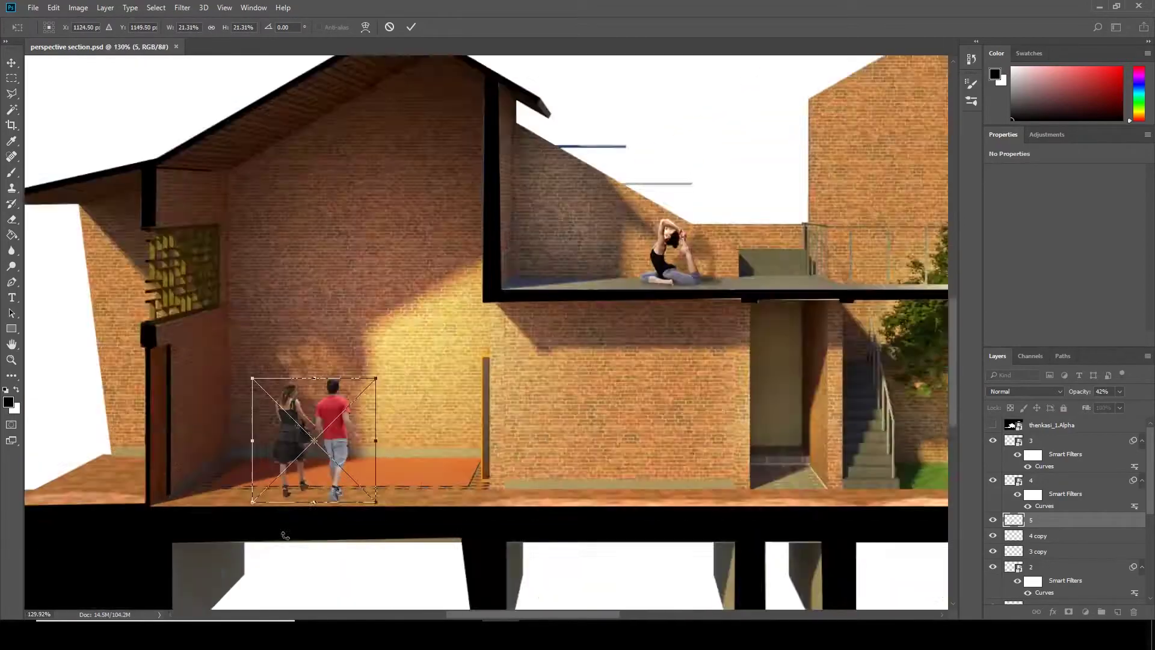
pyautogui.scroll(3, 361, 421)
pyautogui.moveTo(335, 283); pyautogui.dragTo(296, 283)
pyautogui.press('Return')
# - Shift the couple slightly left in the room and refine their size
pyautogui.press('e')
pyautogui.scroll(-3, 266, 373)
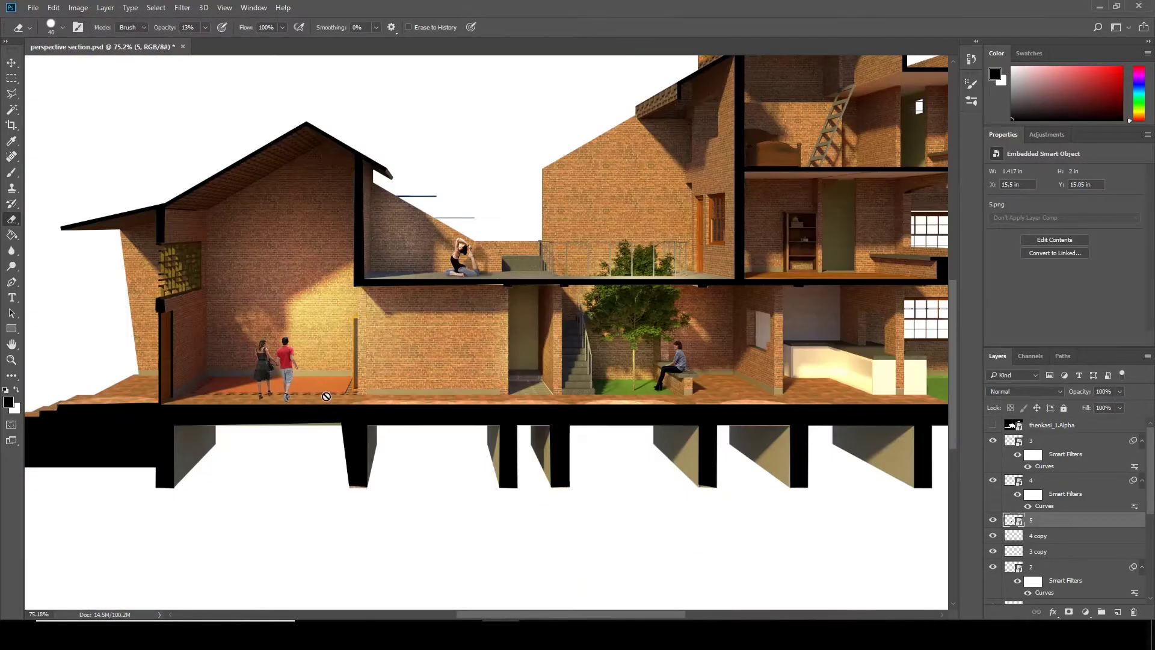
pyautogui.press('v')
pyautogui.scroll(3, 230, 366)
pyautogui.moveTo(355, 367); pyautogui.dragTo(276, 368)
pyautogui.scroll(-4, 549, 454)
pyautogui.scroll(4, 385, 385)
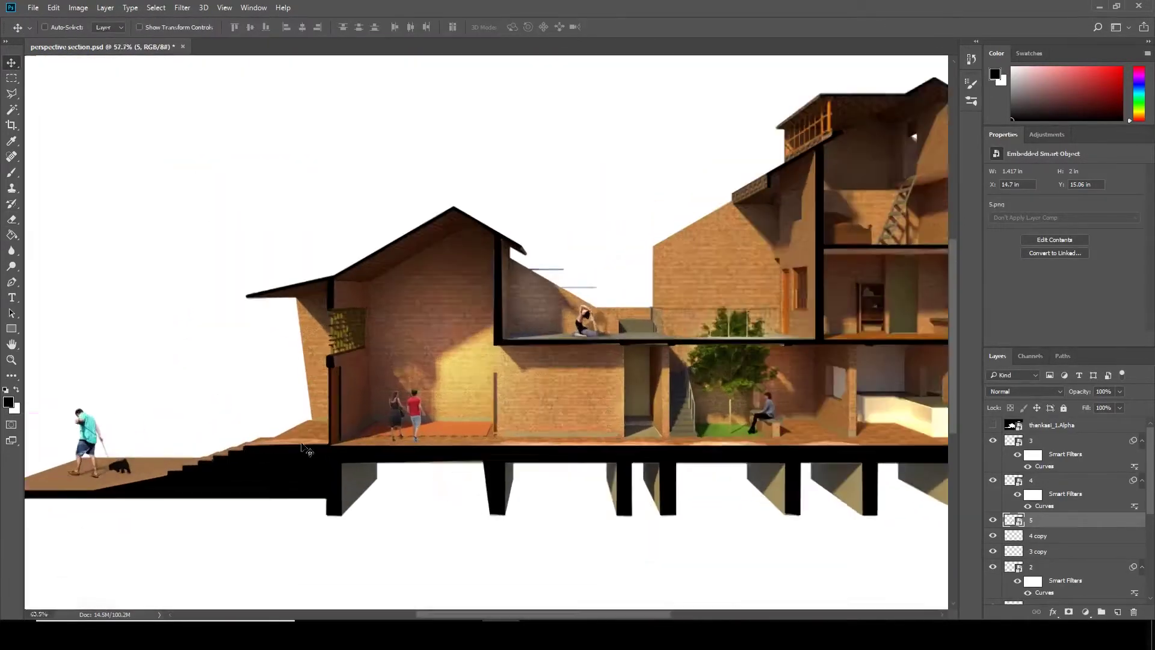
pyautogui.hotkey('ctrl', 't')
pyautogui.scroll(3, 476, 482)
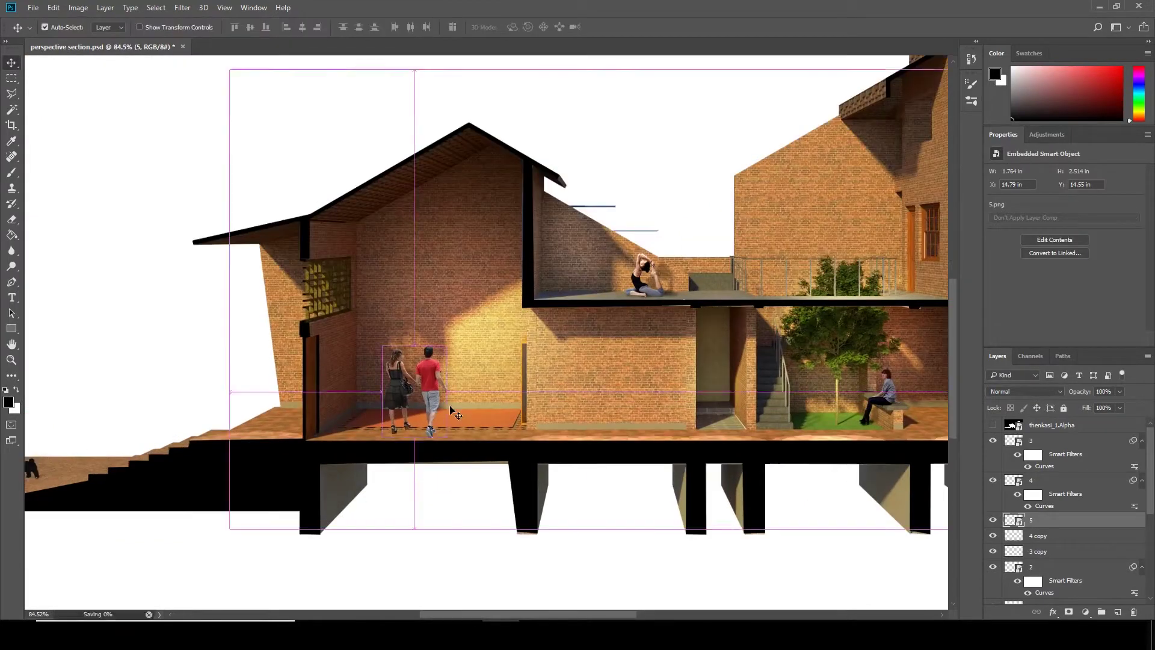
pyautogui.press('Return')
# - Tone-match the couple with Levels and Curves adjustments
pyautogui.hotkey('ctrl', 'l')
pyautogui.press('Return')
pyautogui.hotkey('ctrl', 'm')
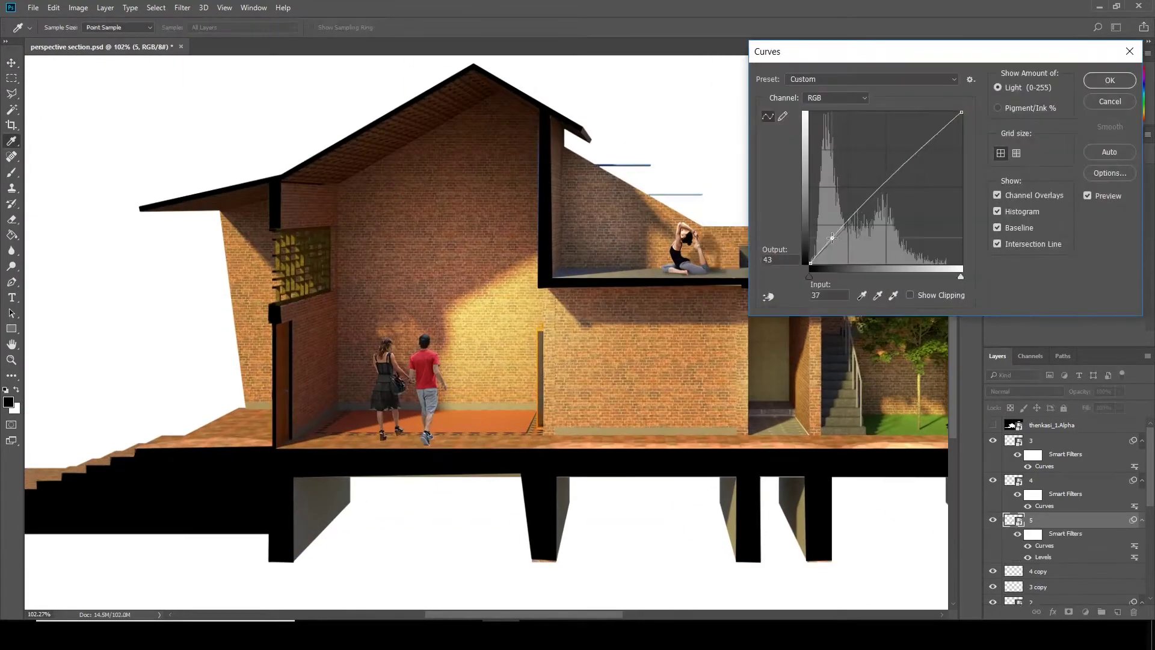
pyautogui.press('Return')
pyautogui.scroll(-3, 385, 361)
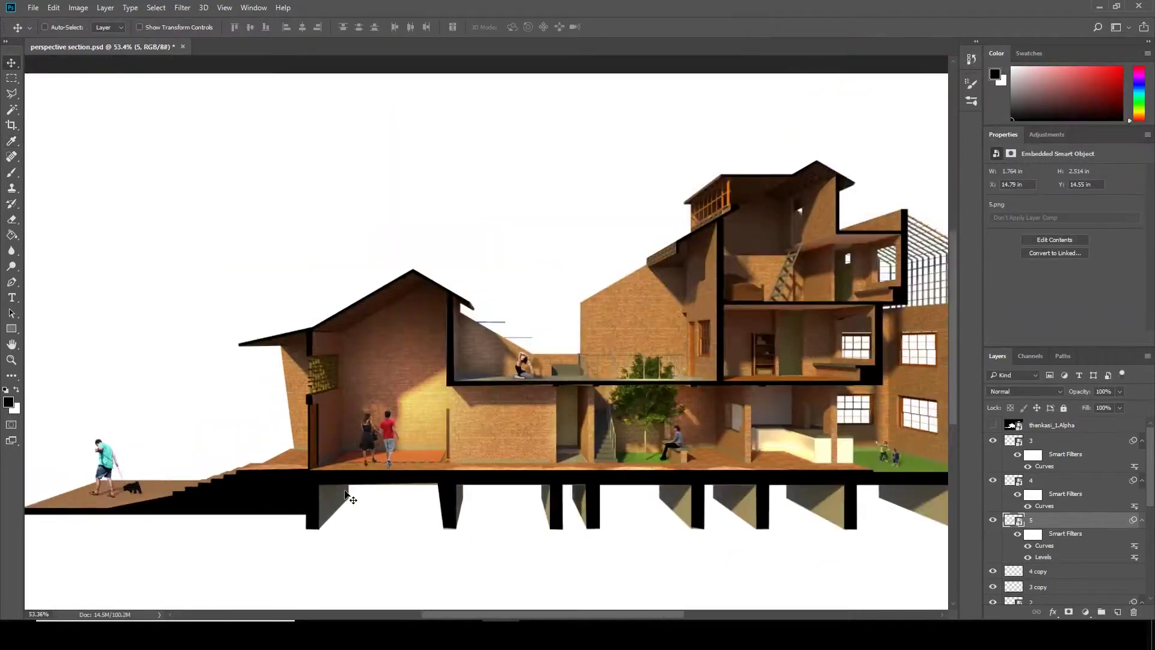
pyautogui.scroll(2, 361, 397)
pyautogui.scroll(1, 354, 402)
pyautogui.scroll(2, 481, 412)
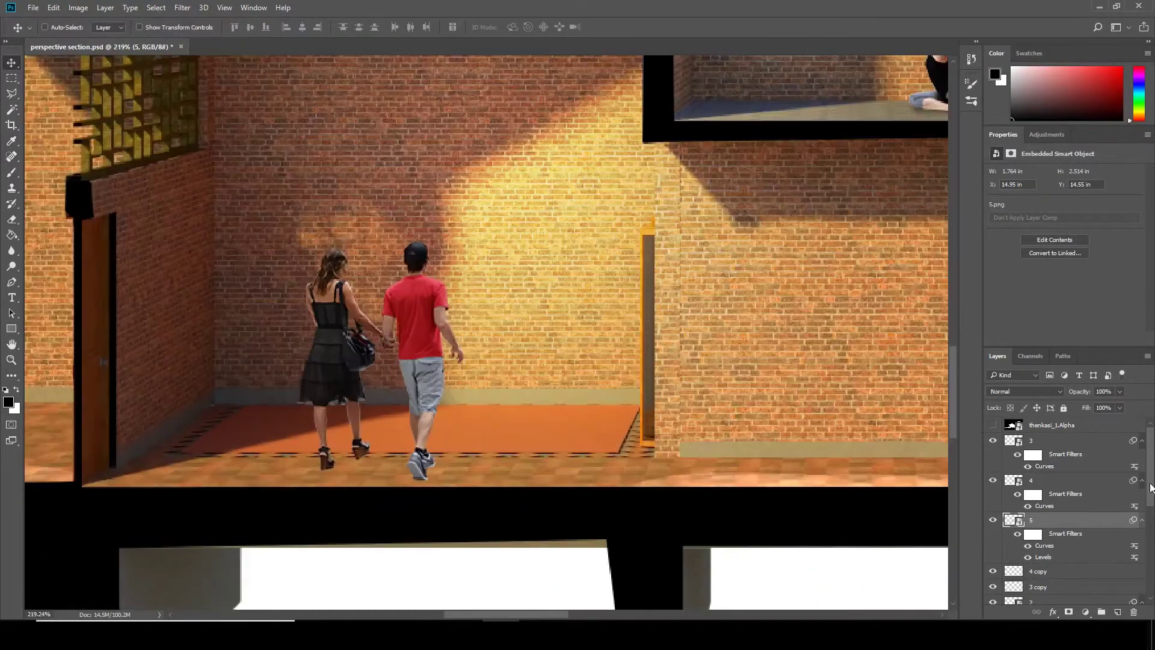
# - Rasterize the duplicated couple layer and skew it into a dark shadow along the floor
pyautogui.rightClick(1055, 528)
pyautogui.click(962, 373)
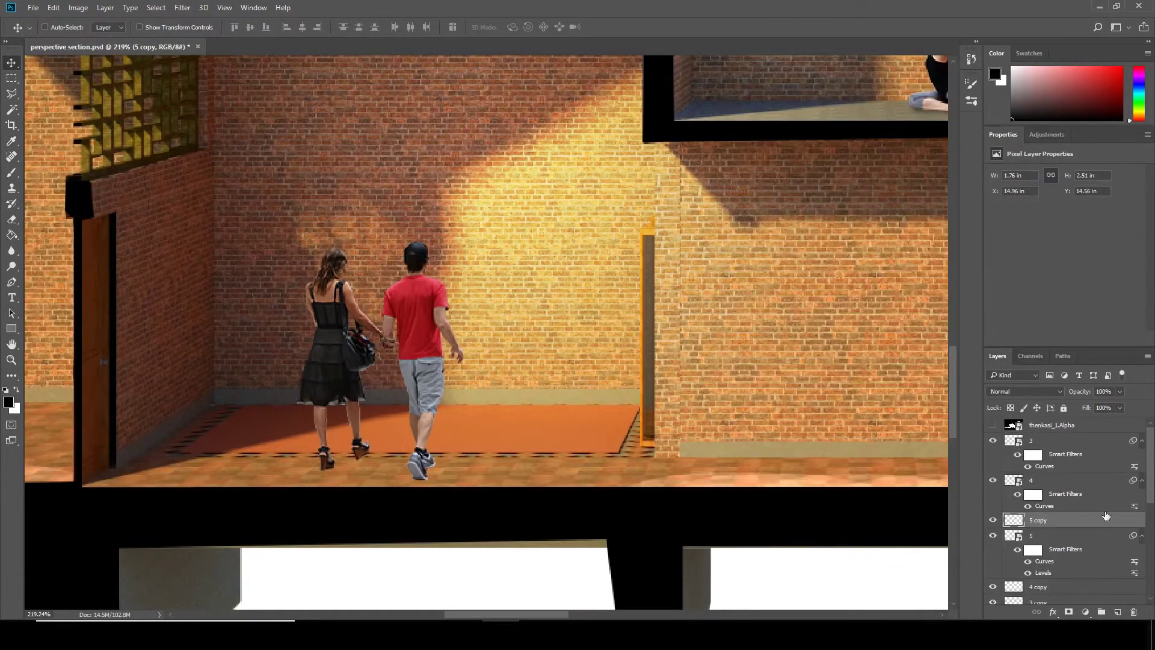
pyautogui.hotkey('shift', 'Right')
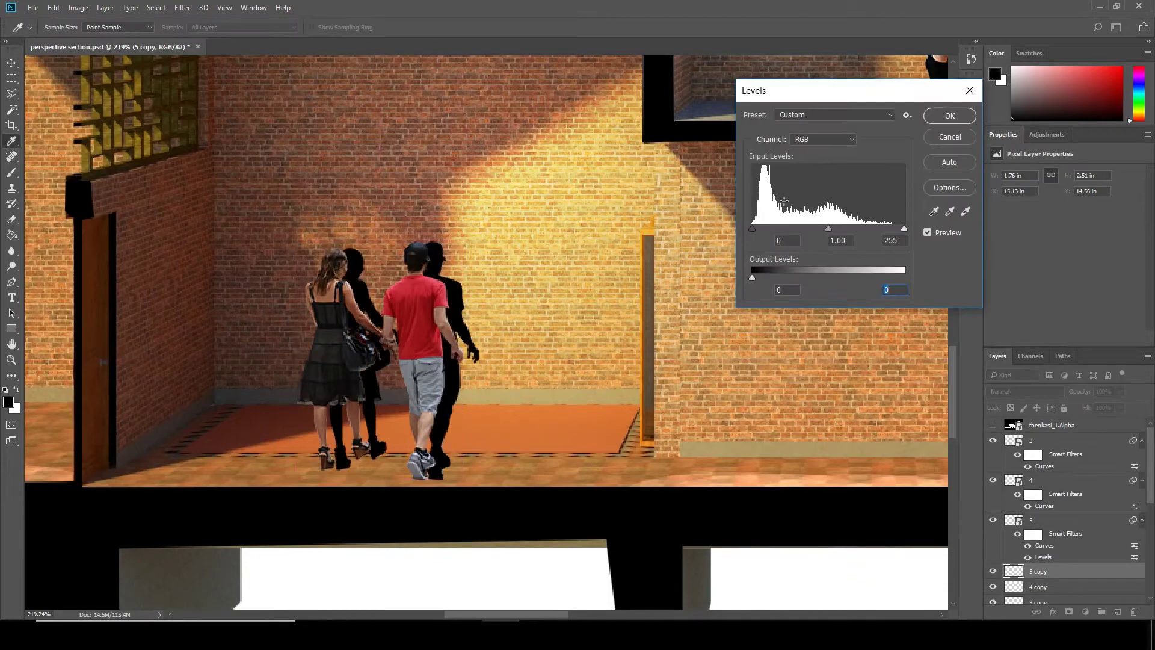
pyautogui.hotkey('shift', 'Right')
pyautogui.moveTo(395, 241); pyautogui.dragTo(534, 324)
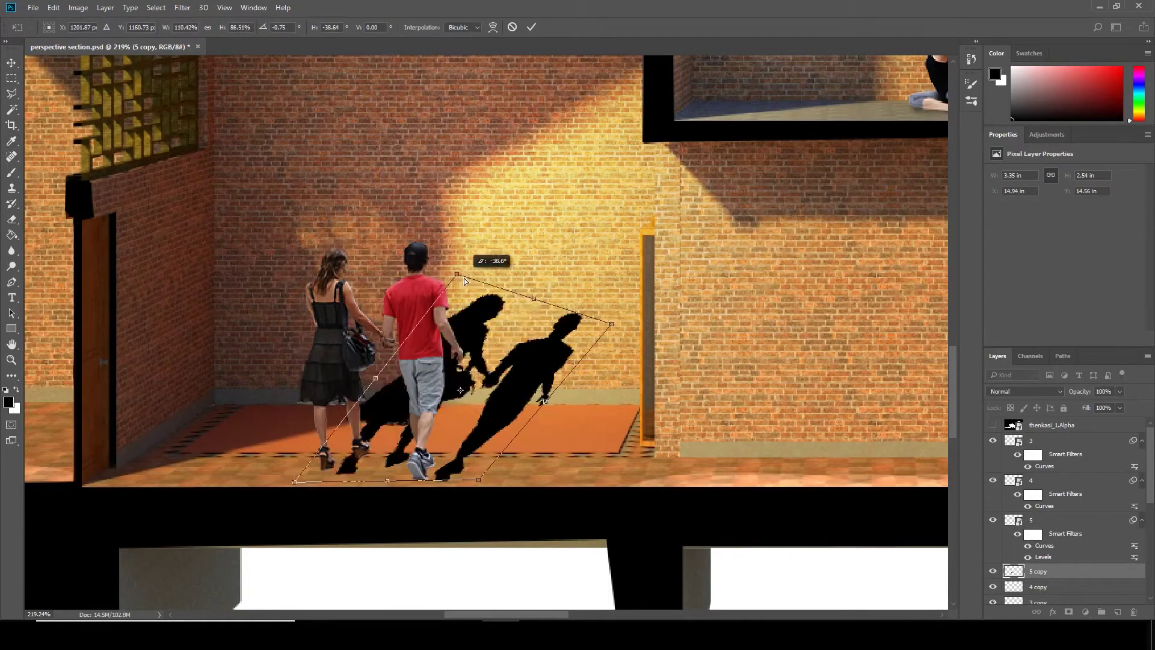
pyautogui.scroll(4, 376, 436)
pyautogui.moveTo(398, 377)
pyautogui.mouseDown()
pyautogui.moveTo(920, 258)
pyautogui.moveTo(672, 207)
pyautogui.mouseUp()
pyautogui.moveTo(172, 500); pyautogui.dragTo(124, 514)
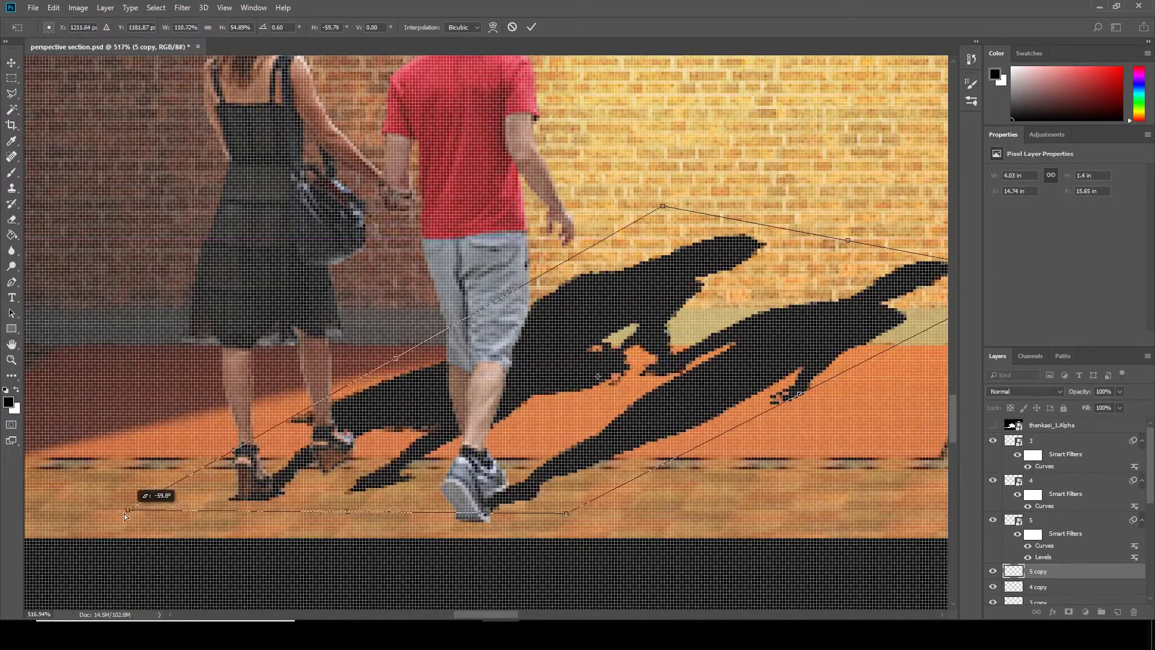
pyautogui.press('Return')
# - Lower the shadow's opacity and skew it further toward the wall
pyautogui.scroll(-3, 467, 460)
pyautogui.scroll(-3, 467, 460)
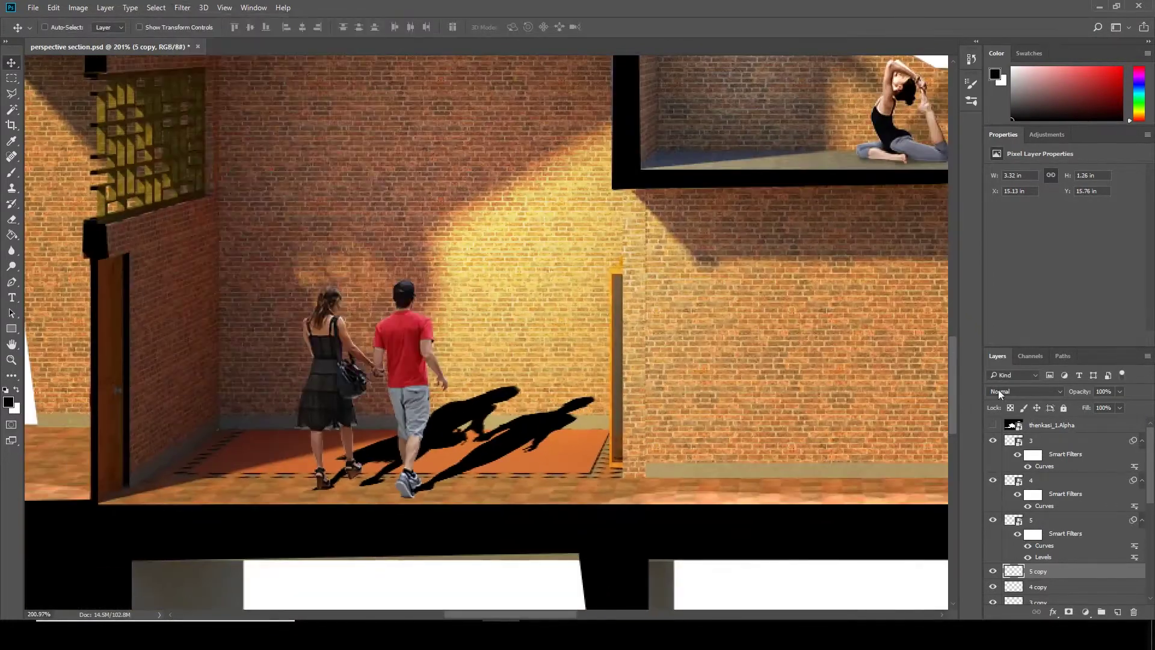
pyautogui.moveTo(1077, 392); pyautogui.dragTo(1054, 395)
pyautogui.moveTo(597, 384)
pyautogui.mouseDown()
pyautogui.moveTo(665, 413)
pyautogui.moveTo(851, 324)
pyautogui.mouseUp()
pyautogui.scroll(2, 671, 409)
pyautogui.scroll(1, 671, 408)
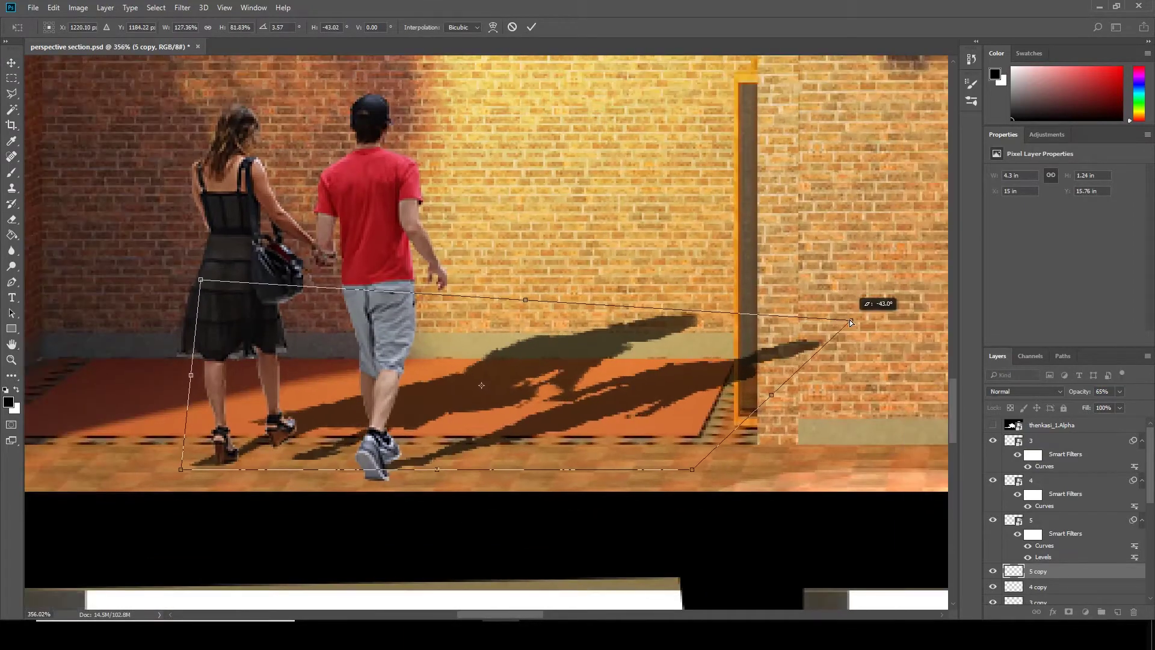
pyautogui.press('Return')
# - Soften the shadow with a Gaussian Blur
pyautogui.scroll(-4, 481, 271)
pyautogui.scroll(1, 481, 270)
pyautogui.click(182, 7)
pyautogui.click(431, 247)
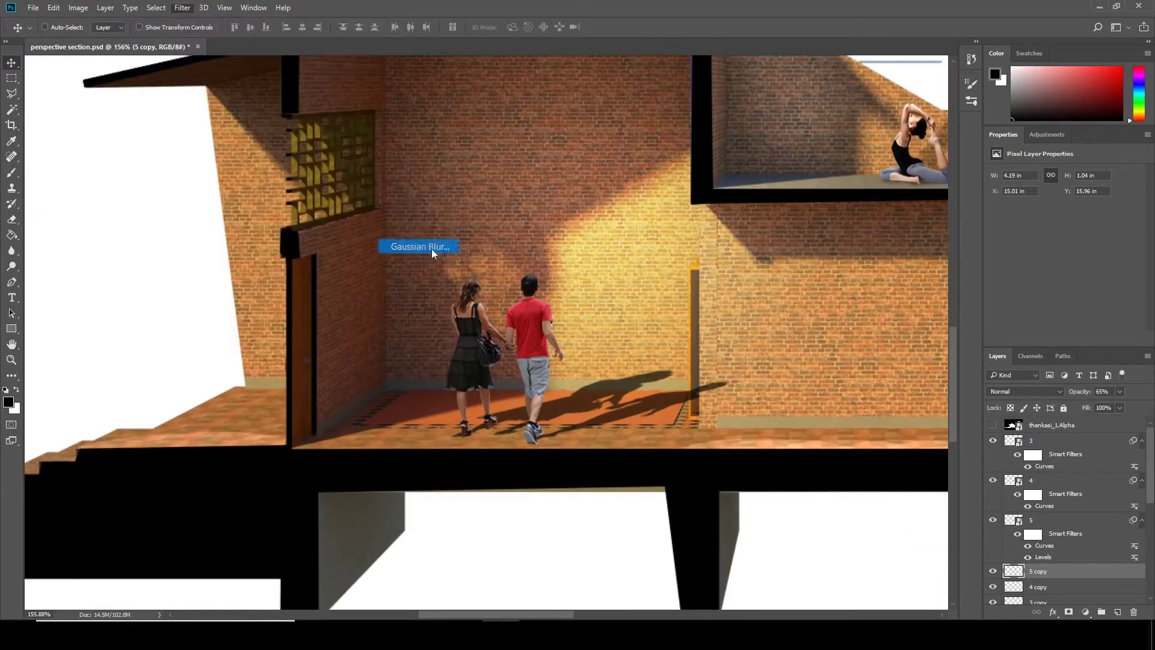
pyautogui.click(785, 167)
pyautogui.scroll(2, 626, 428)
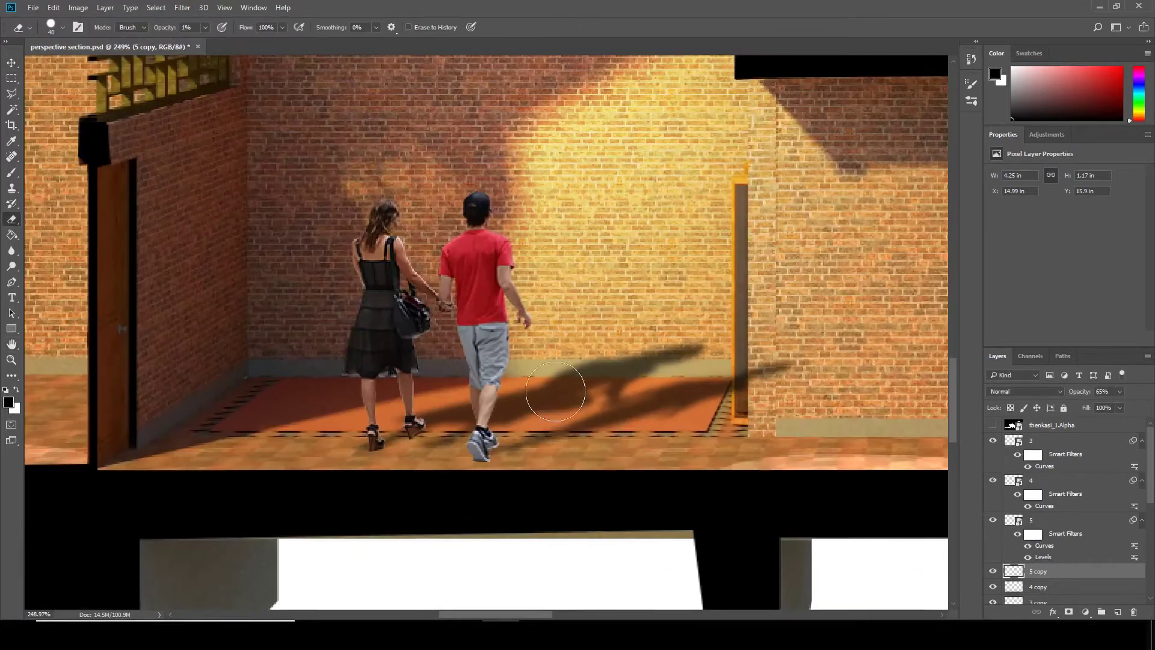
# - Pick the Soft Round brush and try fading the shadow near the wall base, undoing the strokes
pyautogui.click(63, 27)
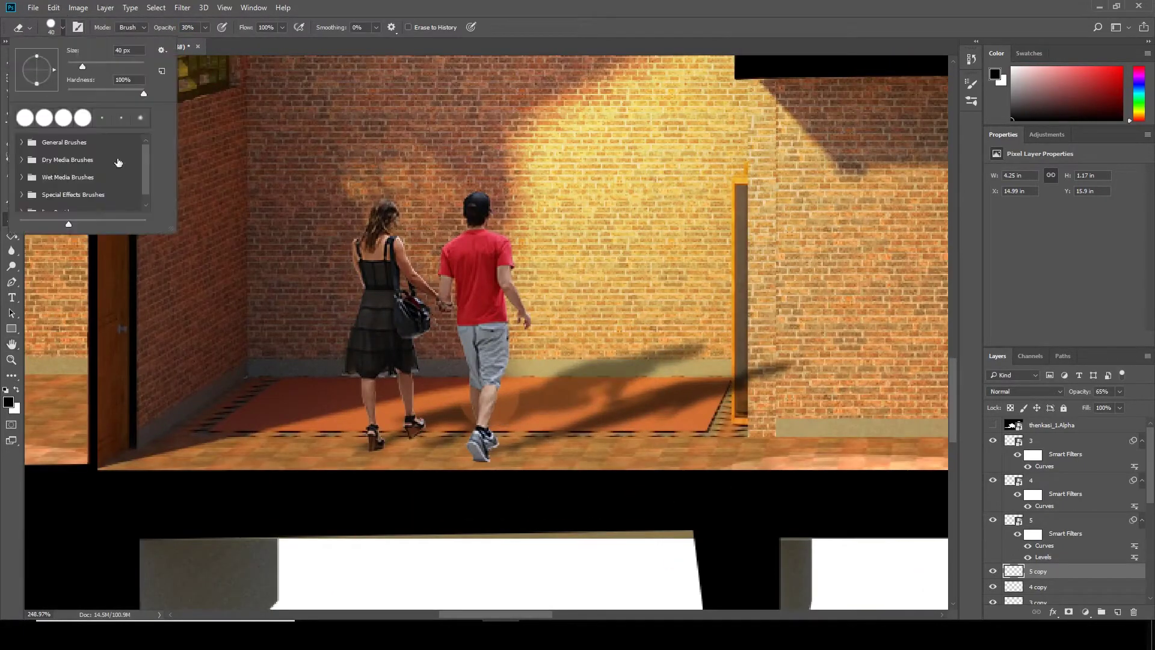
pyautogui.click(454, 64)
pyautogui.click(63, 27)
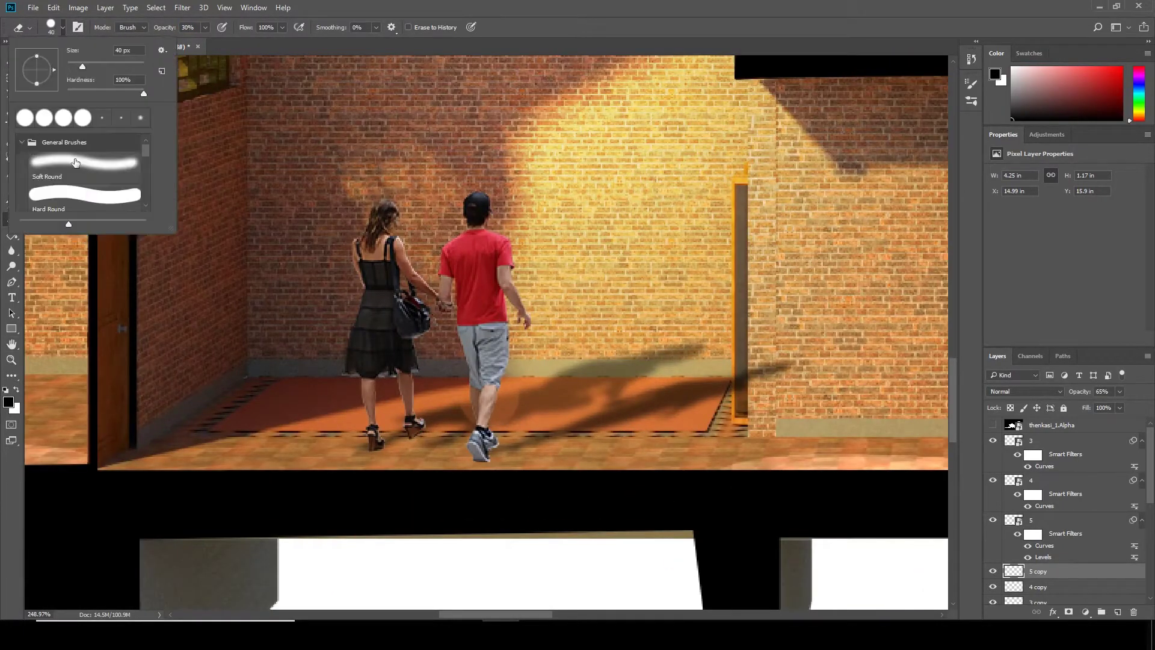
pyautogui.doubleClick(76, 163)
pyautogui.moveTo(528, 386); pyautogui.dragTo(691, 353)
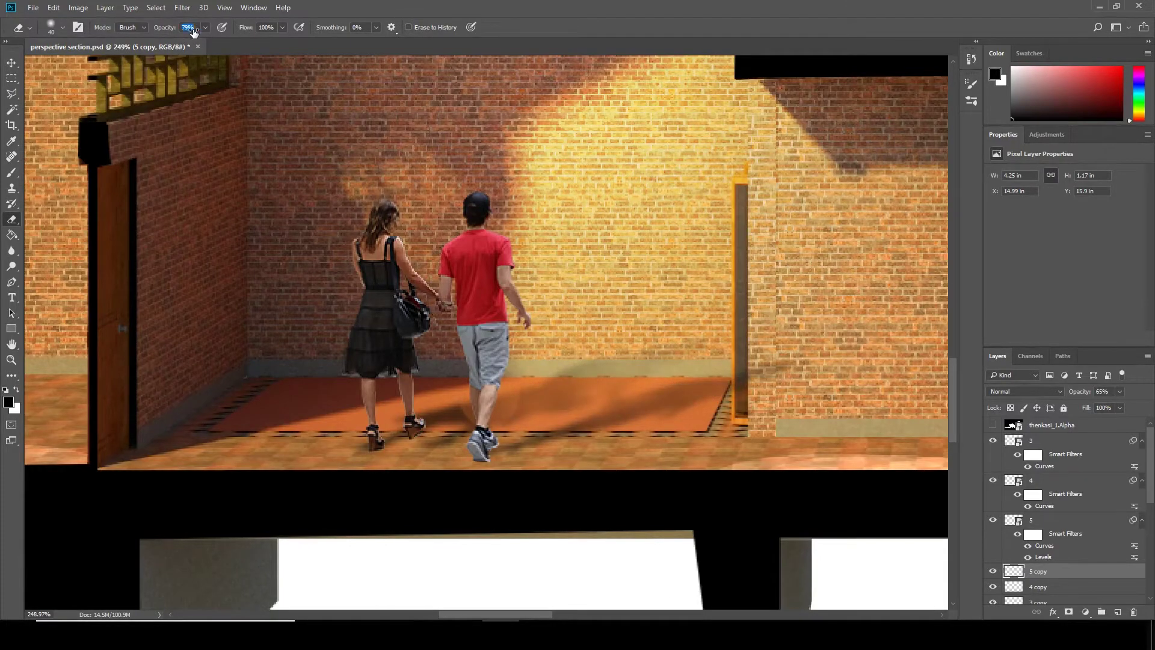
pyautogui.hotkey('ctrl', 'alt', 'z')
pyautogui.hotkey('ctrl', 'alt', 'z')
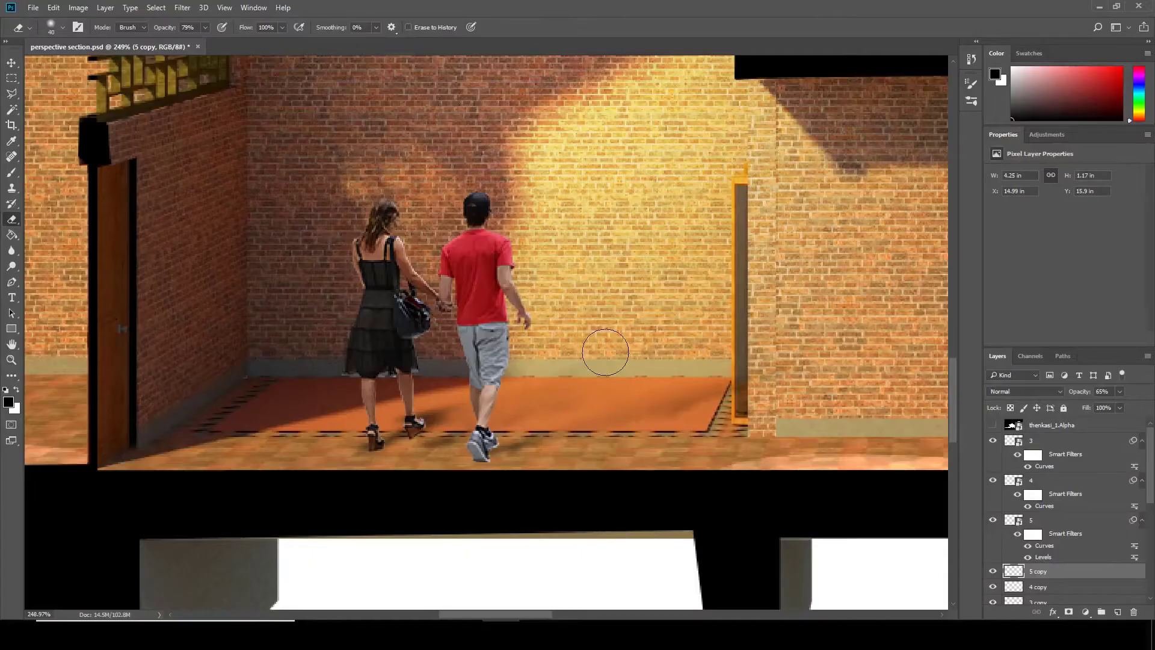
pyautogui.hotkey('ctrl', 'alt', 'z')
pyautogui.hotkey('ctrl', 'alt', 'z')
pyautogui.hotkey('ctrl', 'alt', 'z')
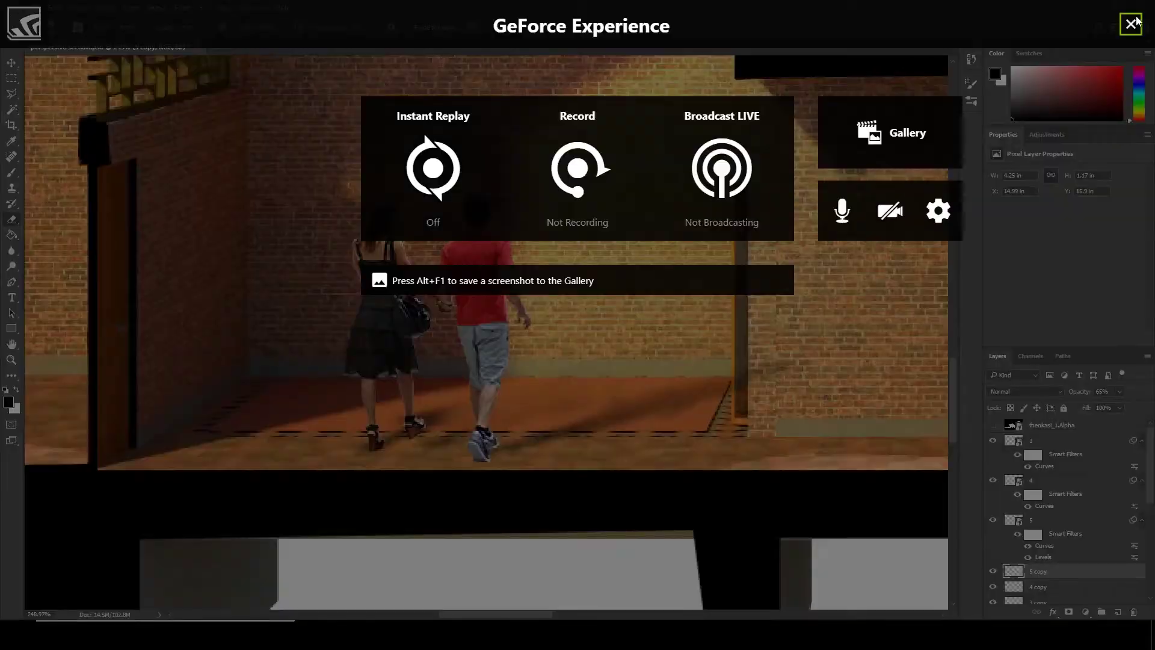
pyautogui.scroll(-5, 698, 351)
pyautogui.scroll(4, 611, 429)
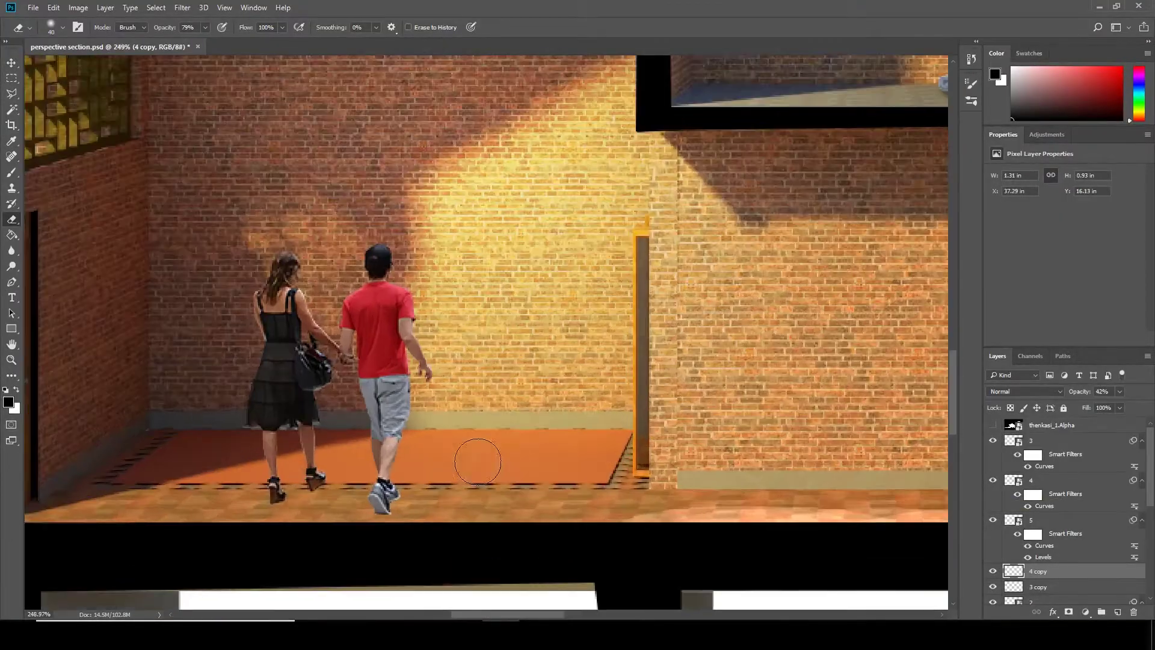
pyautogui.press('b')
pyautogui.scroll(2, 278, 500)
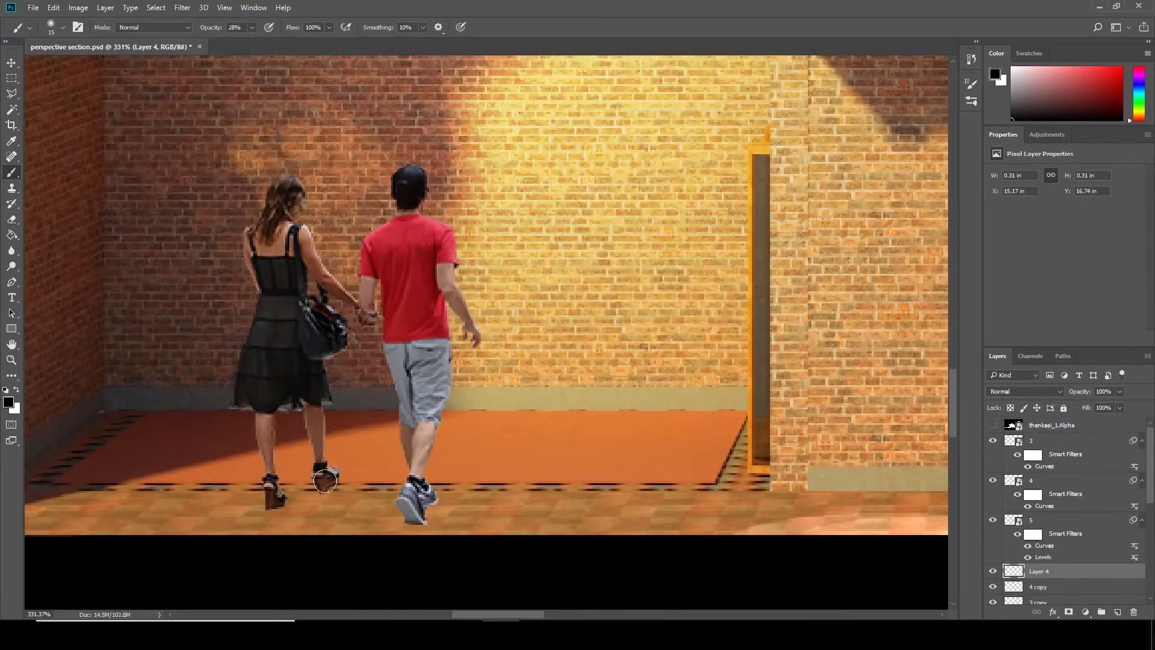
pyautogui.scroll(1, 367, 479)
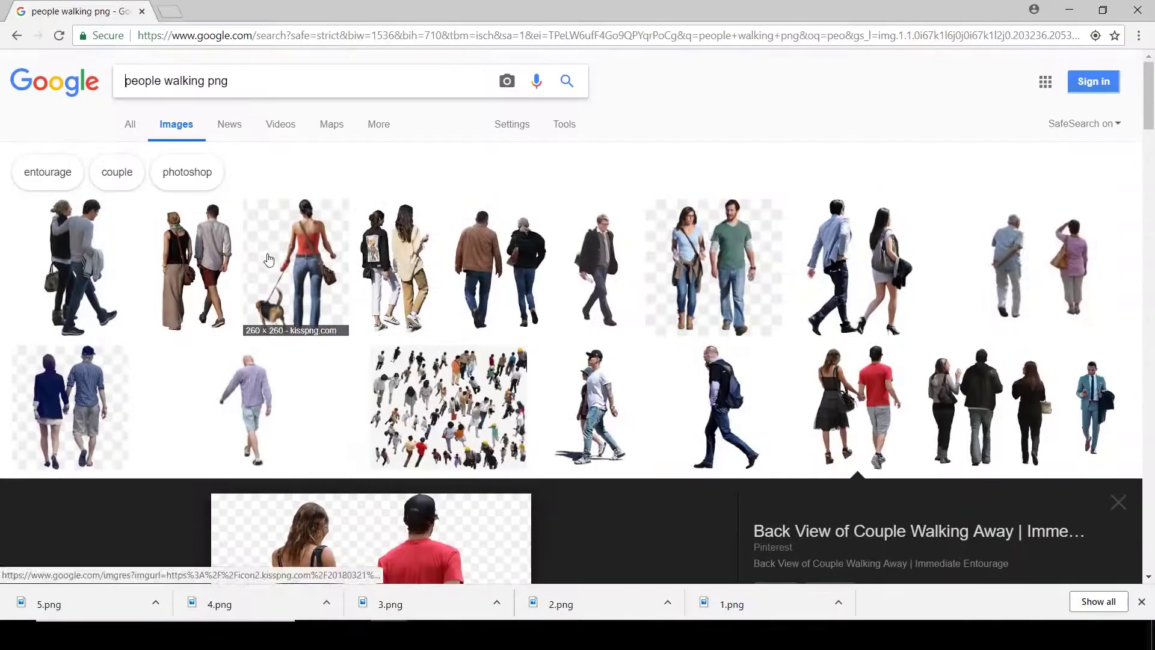
# - Search Google Images for 'tree' PNGs and save the slender leafy tree image
pyautogui.write('tree')
pyautogui.press('Return')
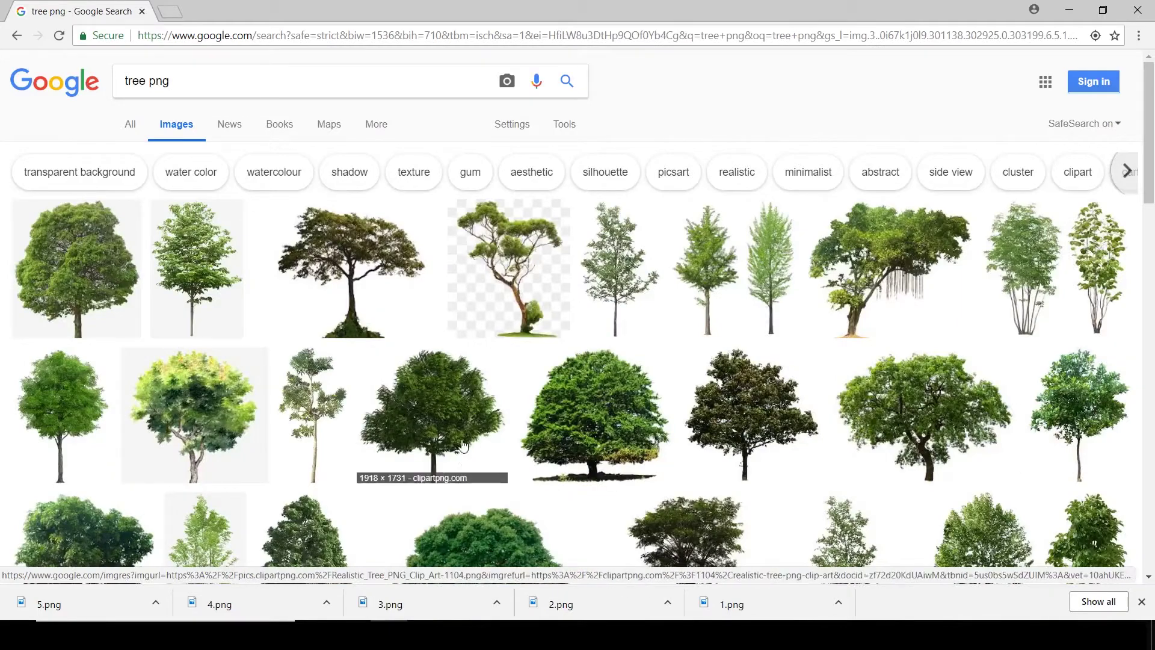
pyautogui.scroll(-1, 463, 446)
pyautogui.click(463, 445)
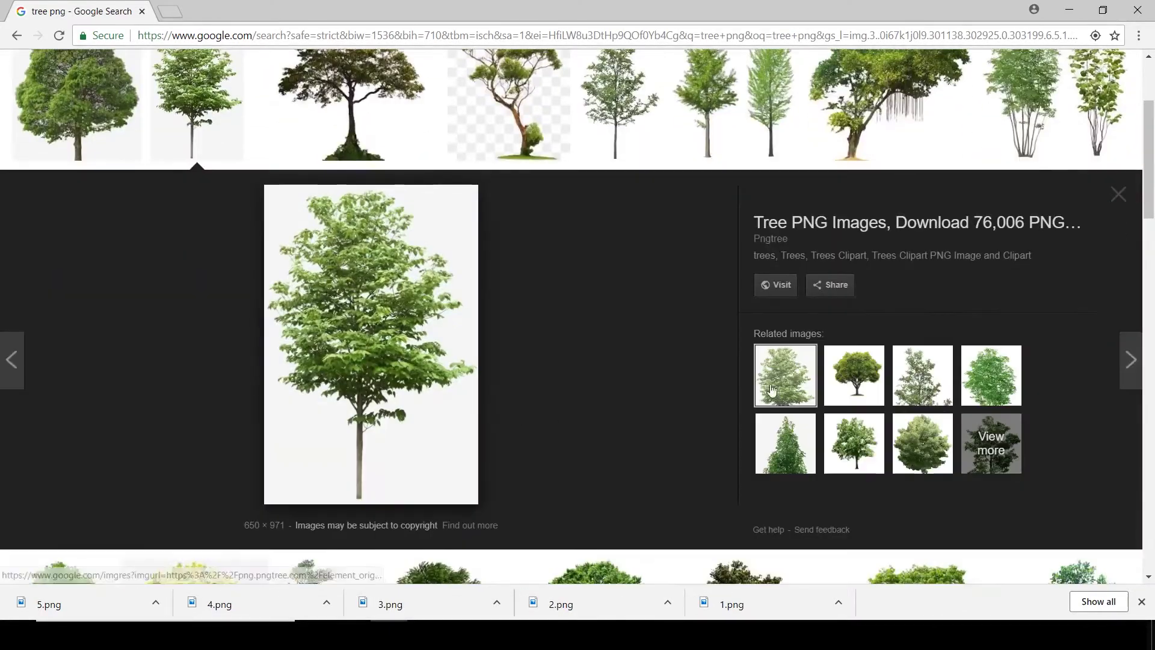
pyautogui.rightClick(308, 300)
pyautogui.click(359, 435)
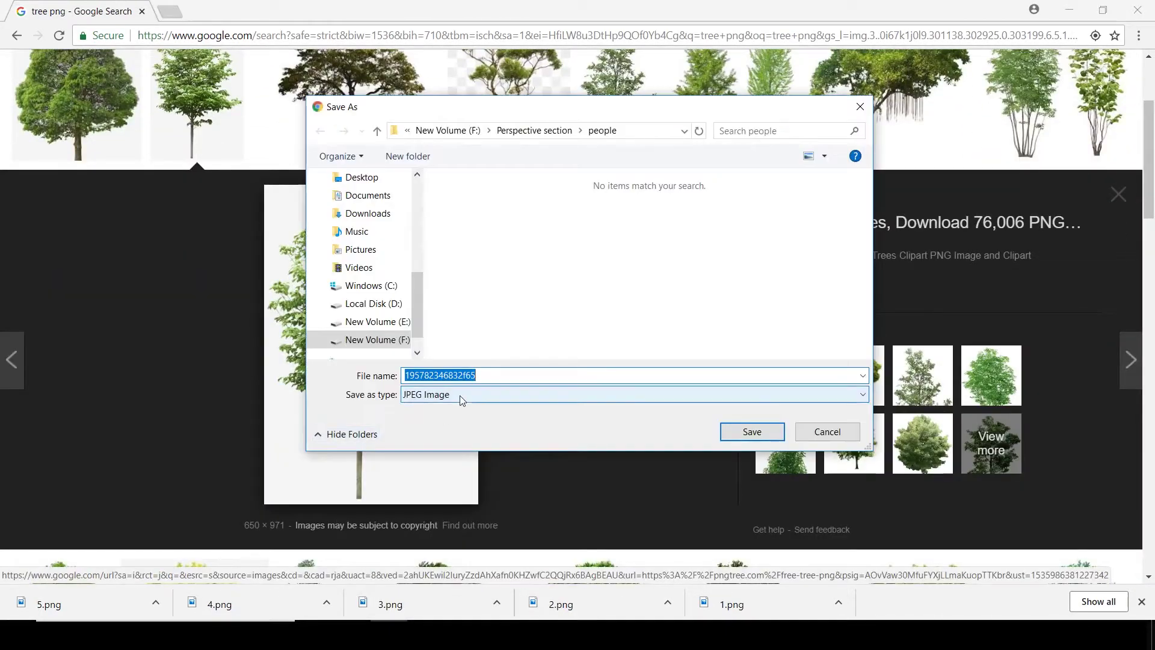
pyautogui.write('7')
pyautogui.press('Return')
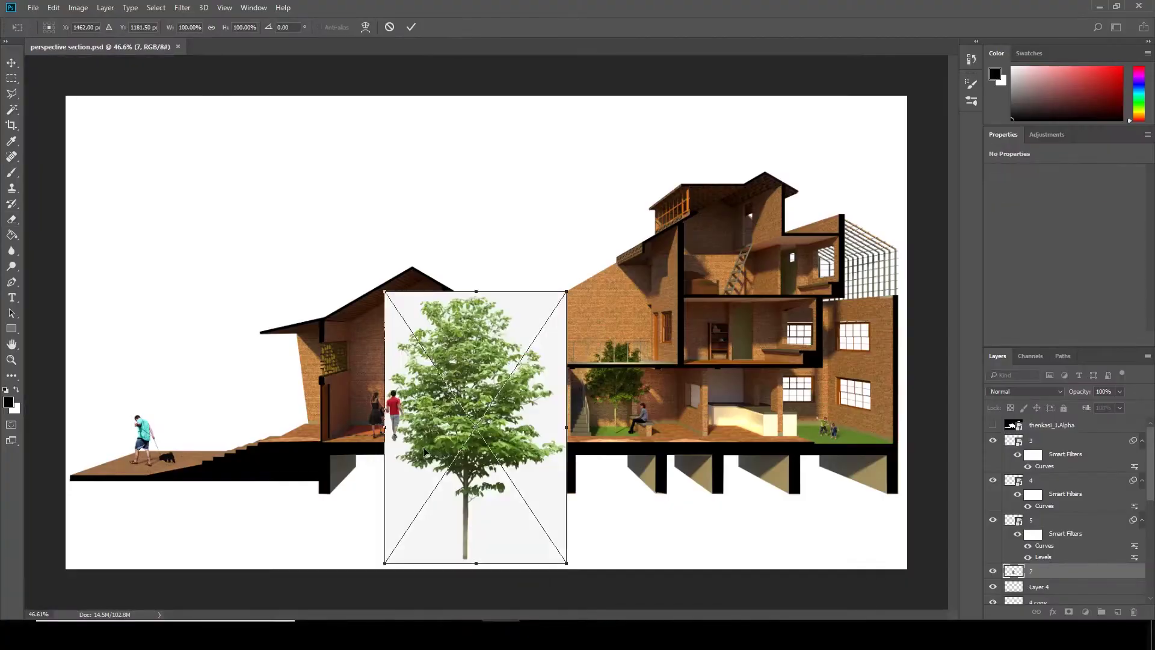
# - Select the tree's light background with the Magic Wand and mask it away
pyautogui.press('Return')
pyautogui.scroll(3, 549, 435)
pyautogui.press('w')
pyautogui.click(658, 192)
pyautogui.press('Delete')
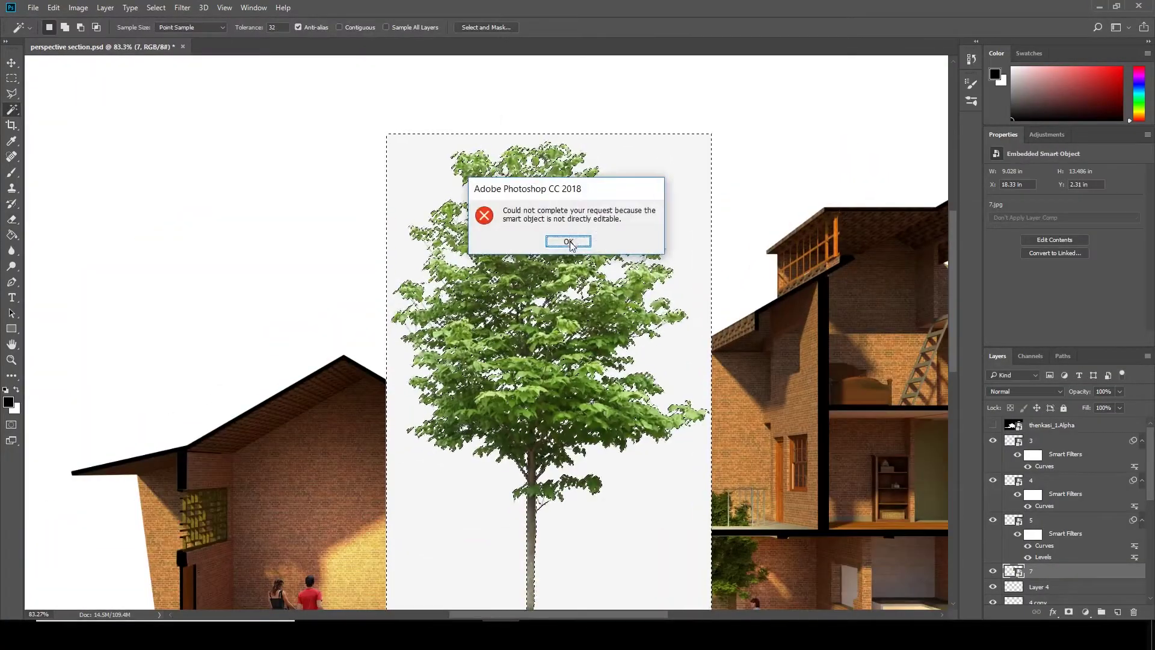
pyautogui.press('Return')
pyautogui.click(1069, 612)
pyautogui.hotkey('ctrl', 'z')
pyautogui.keyDown('alt'); pyautogui.click(1068, 612); pyautogui.keyUp('alt')
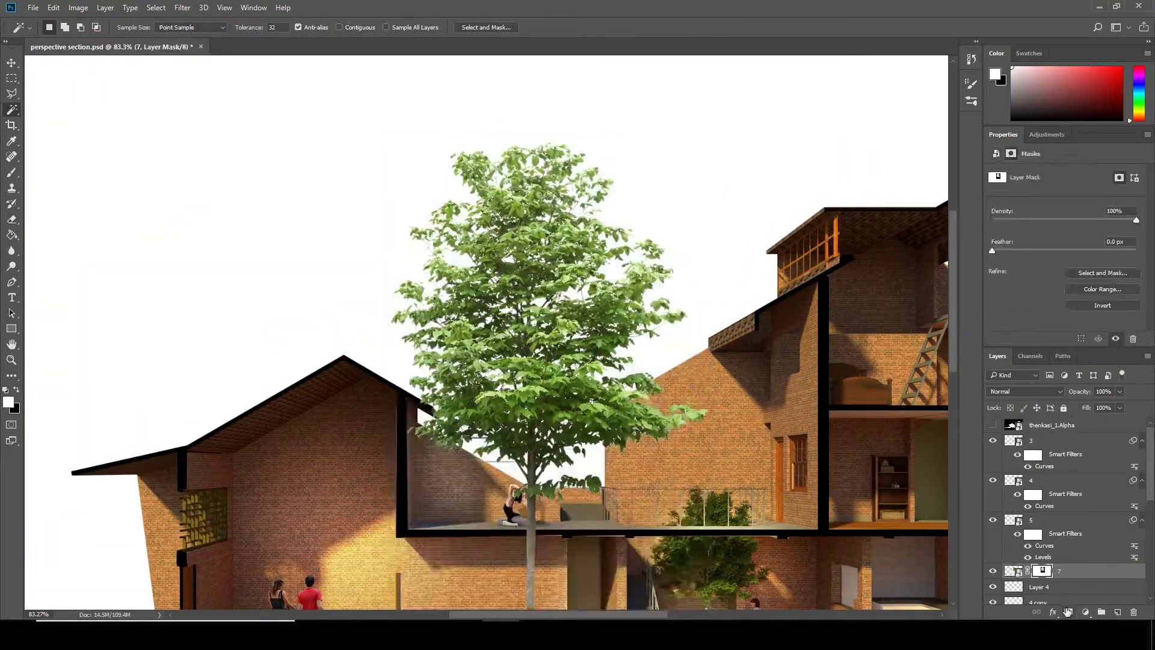
pyautogui.scroll(-2, 481, 361)
# - Scale and position the tree behind the low roof
pyautogui.click(12, 62)
pyautogui.moveTo(391, 472)
pyautogui.mouseDown()
pyautogui.moveTo(401, 448)
pyautogui.moveTo(417, 479)
pyautogui.mouseUp()
pyautogui.hotkey('ctrl', 't')
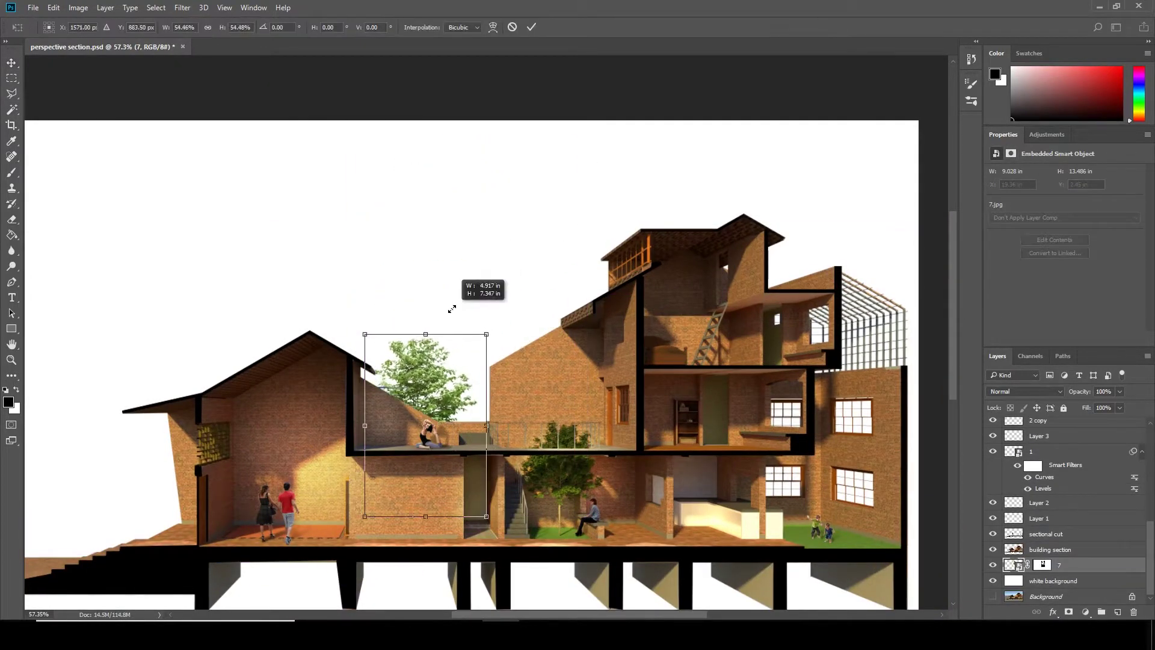
pyautogui.moveTo(460, 340); pyautogui.dragTo(481, 347)
pyautogui.scroll(1, 537, 312)
pyautogui.press('Return')
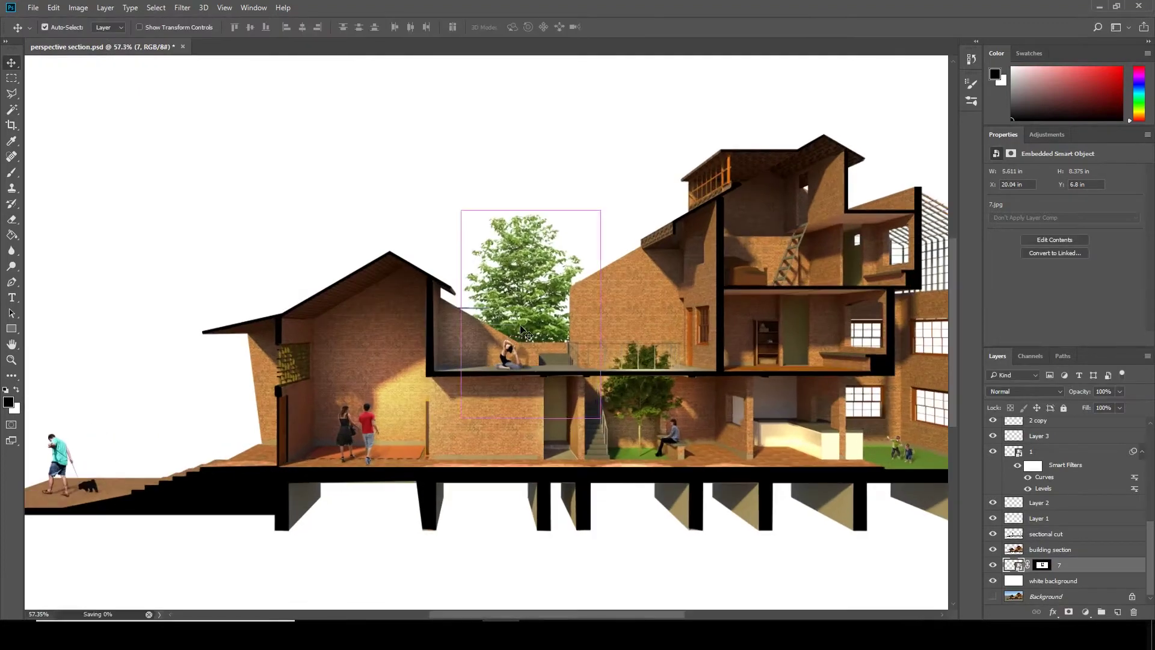
# - Duplicate the tree further right, flip it horizontally and rotate it slightly
pyautogui.moveTo(487, 373); pyautogui.dragTo(563, 343)
pyautogui.hotkey('ctrl', '+')
pyautogui.hotkey('ctrl', 't')
pyautogui.rightClick(620, 330)
pyautogui.click(618, 399)
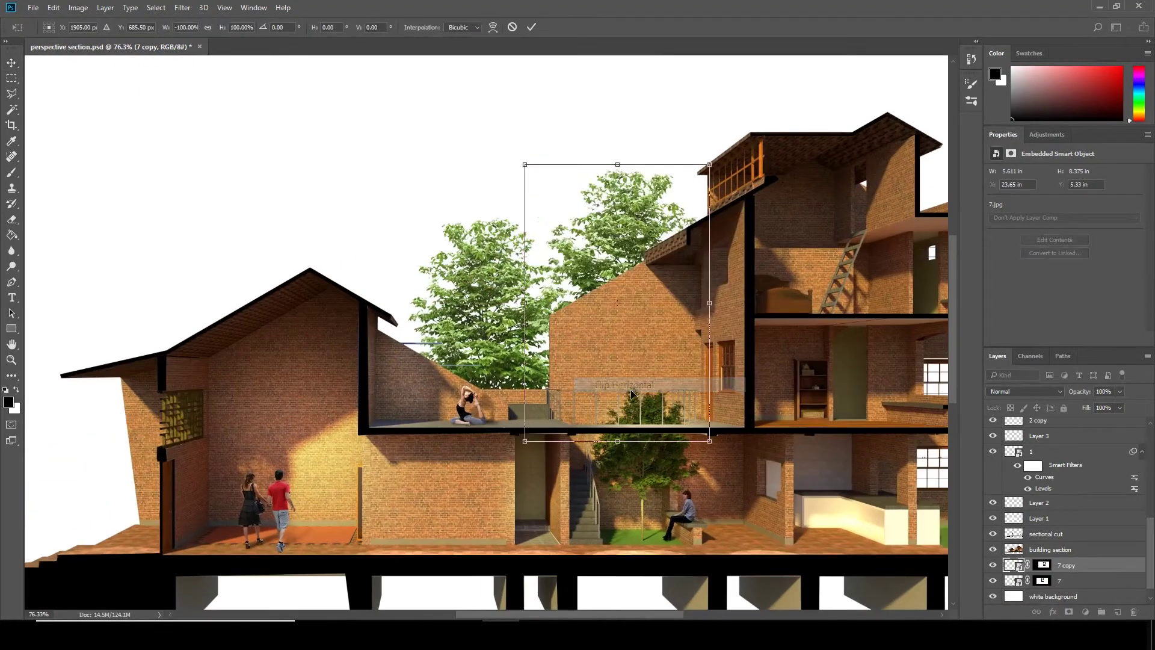
pyautogui.moveTo(719, 153); pyautogui.dragTo(753, 183)
pyautogui.scroll(-2, 633, 276)
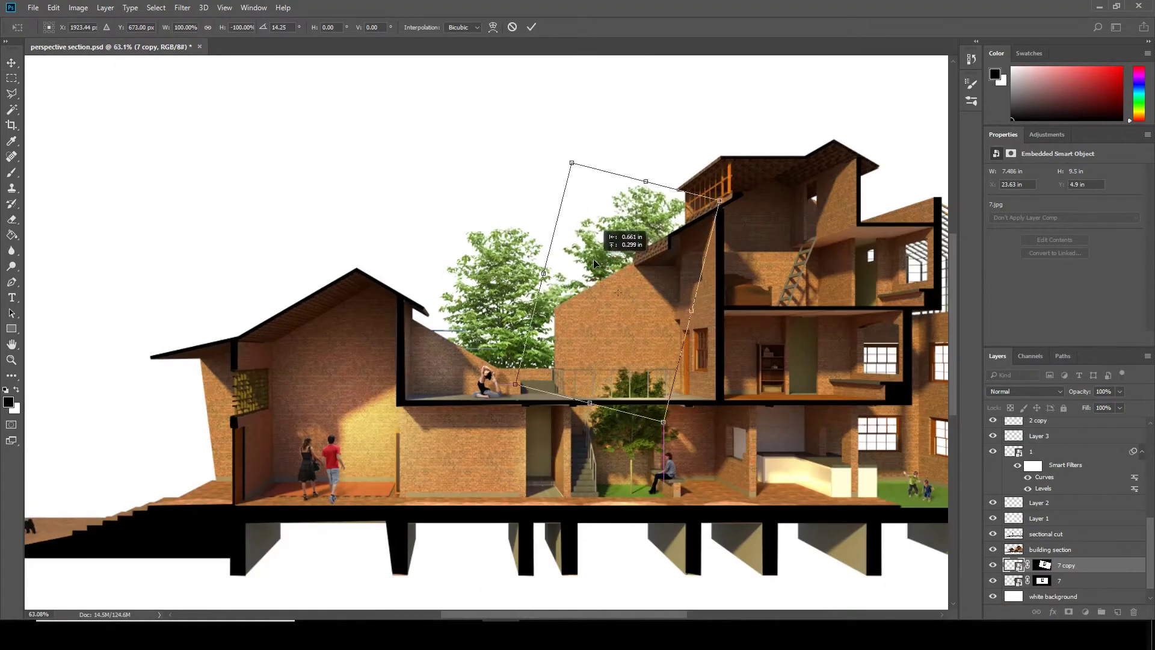
pyautogui.scroll(-3, 594, 259)
pyautogui.scroll(2, 593, 259)
pyautogui.press('Return')
pyautogui.scroll(1, 587, 274)
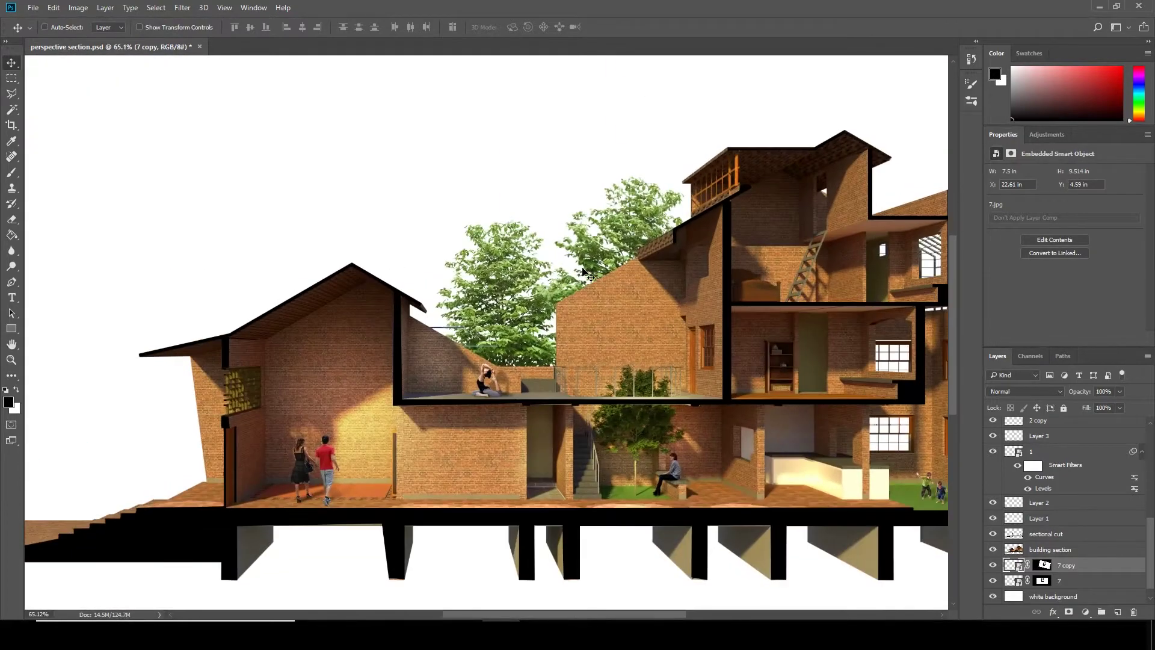
# - Darken the duplicate tree with Hue/Saturation and brighten its midtones with Curves
pyautogui.hotkey('ctrl', 'u')
pyautogui.moveTo(304, 201); pyautogui.dragTo(217, 222)
pyautogui.moveTo(212, 361); pyautogui.dragTo(189, 360)
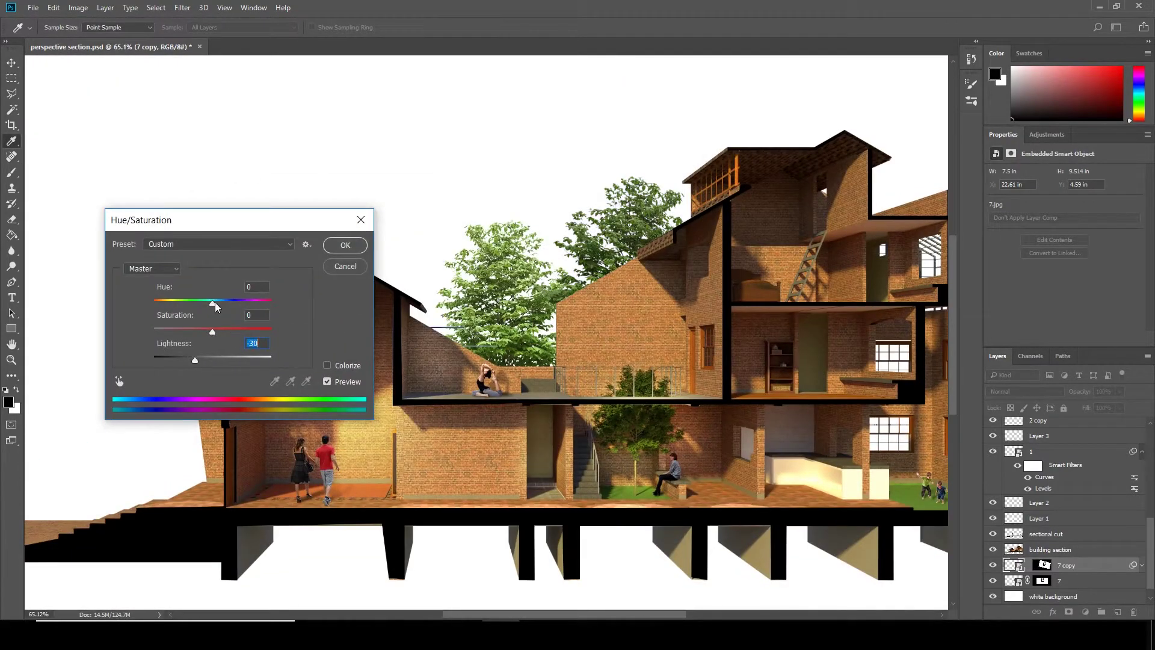
pyautogui.click(347, 246)
pyautogui.hotkey('ctrl', 'm')
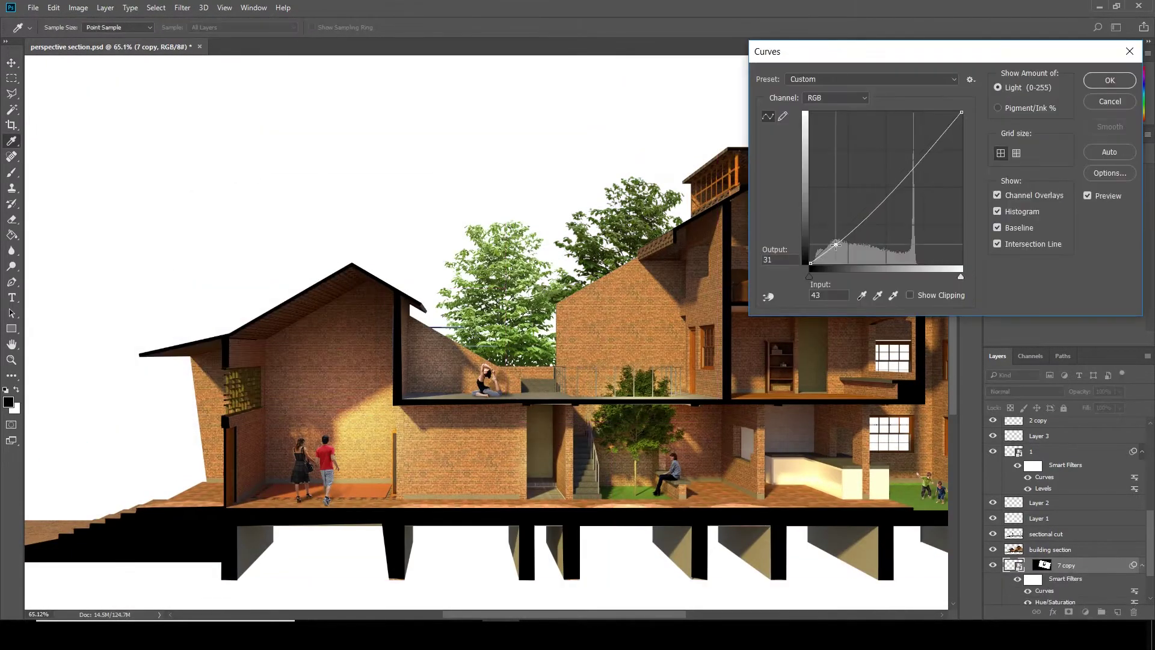
pyautogui.moveTo(887, 190); pyautogui.dragTo(887, 176)
pyautogui.click(1110, 80)
pyautogui.scroll(-2, 482, 331)
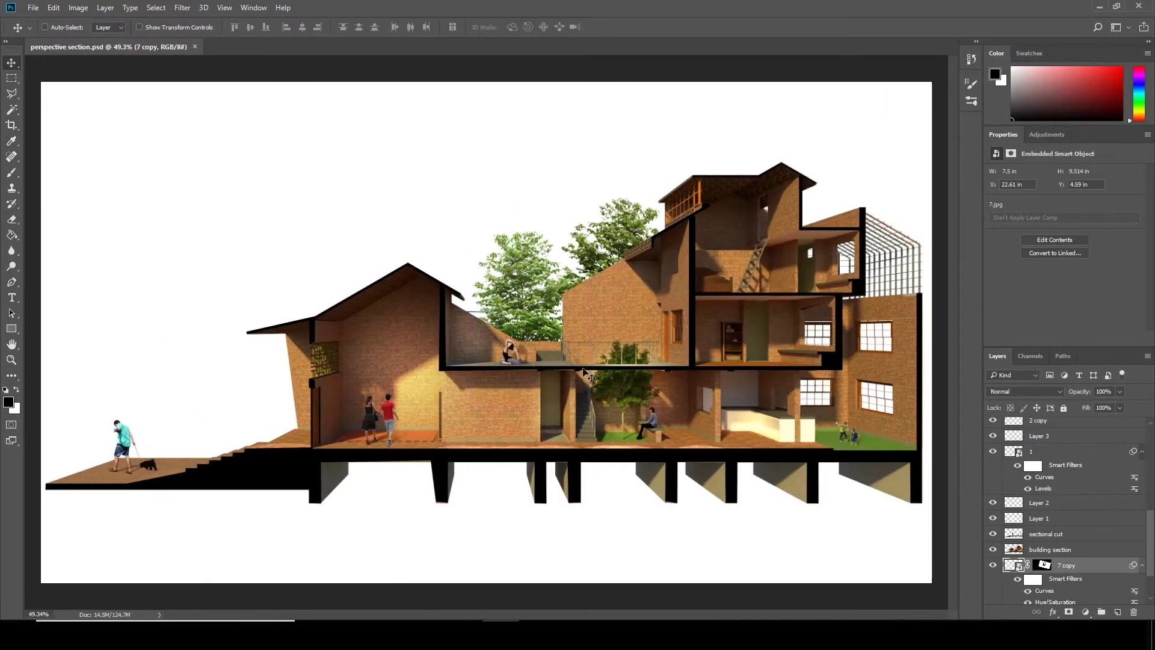
# - Tone the original tree with Curves and Levels output range 24 to 242
pyautogui.hotkey('alt', '[')
pyautogui.hotkey('ctrl', 'm')
pyautogui.moveTo(901, 181); pyautogui.dragTo(902, 168)
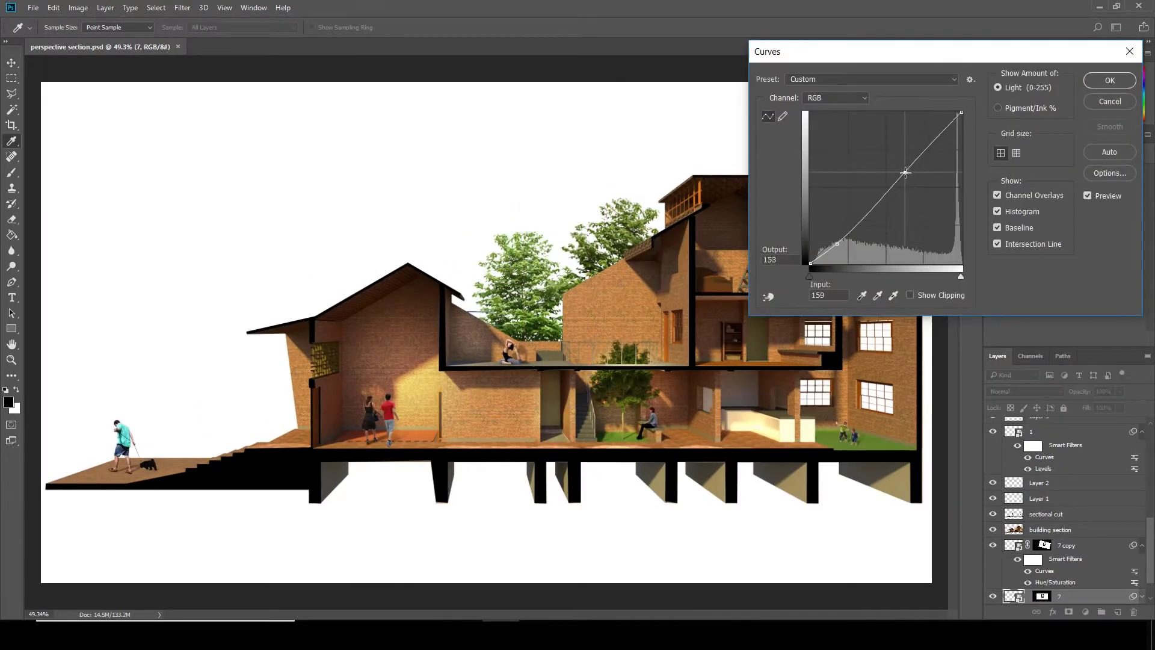
pyautogui.press('Return')
pyautogui.hotkey('ctrl', 'l')
pyautogui.moveTo(874, 249); pyautogui.dragTo(867, 249)
pyautogui.moveTo(722, 250); pyautogui.dragTo(738, 249)
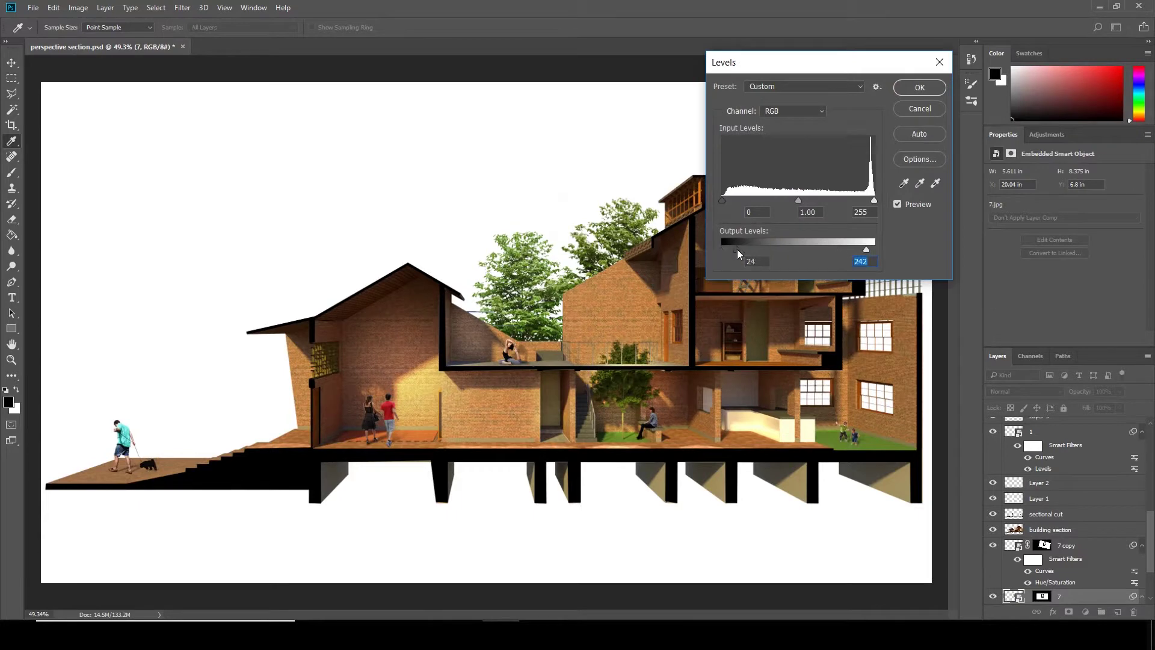
pyautogui.press('Return')
pyautogui.hotkey('ctrl', '0')
pyautogui.moveTo(388, 632)
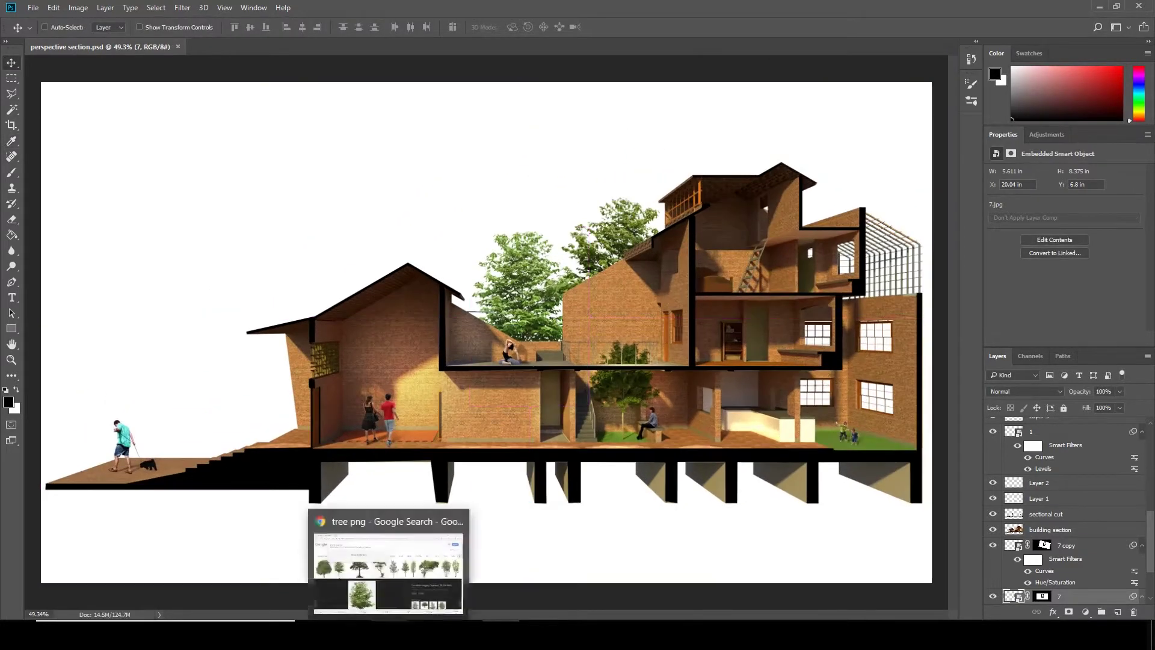
# - Save another tree image as '6' and drag file 6 onto the Photoshop canvas
pyautogui.click(388, 560)
pyautogui.click(922, 390)
pyautogui.scroll(-10, 564, 385)
pyautogui.scroll(4, 564, 385)
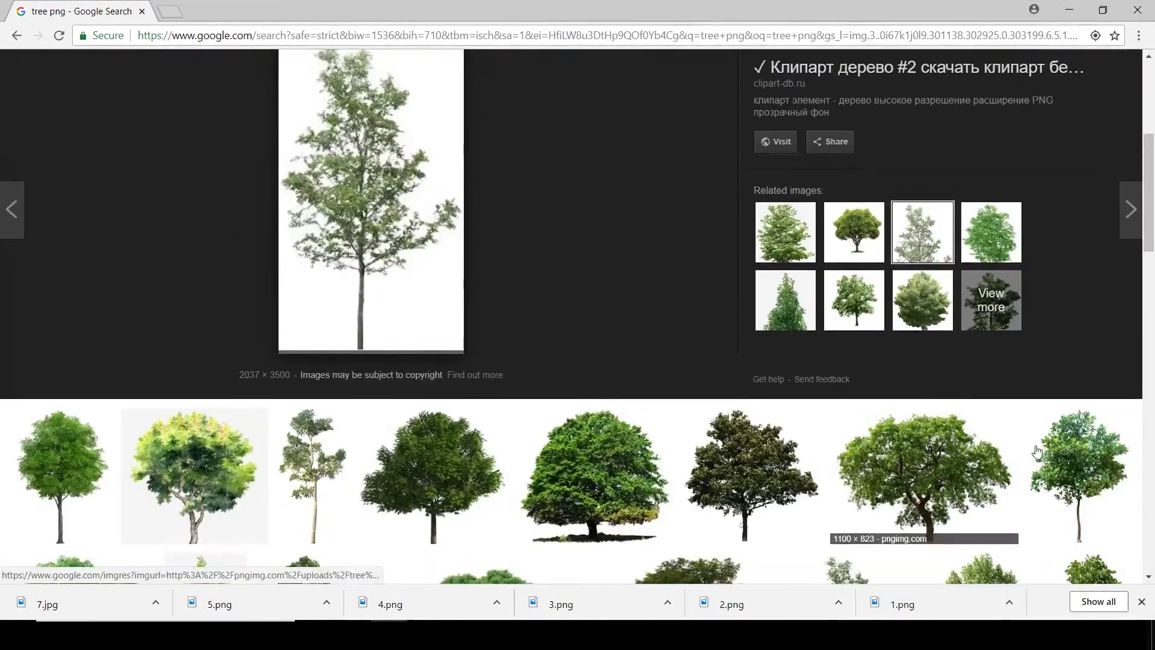
pyautogui.click(1071, 475)
pyautogui.rightClick(402, 296)
pyautogui.click(453, 432)
pyautogui.write('6')
pyautogui.press('Return')
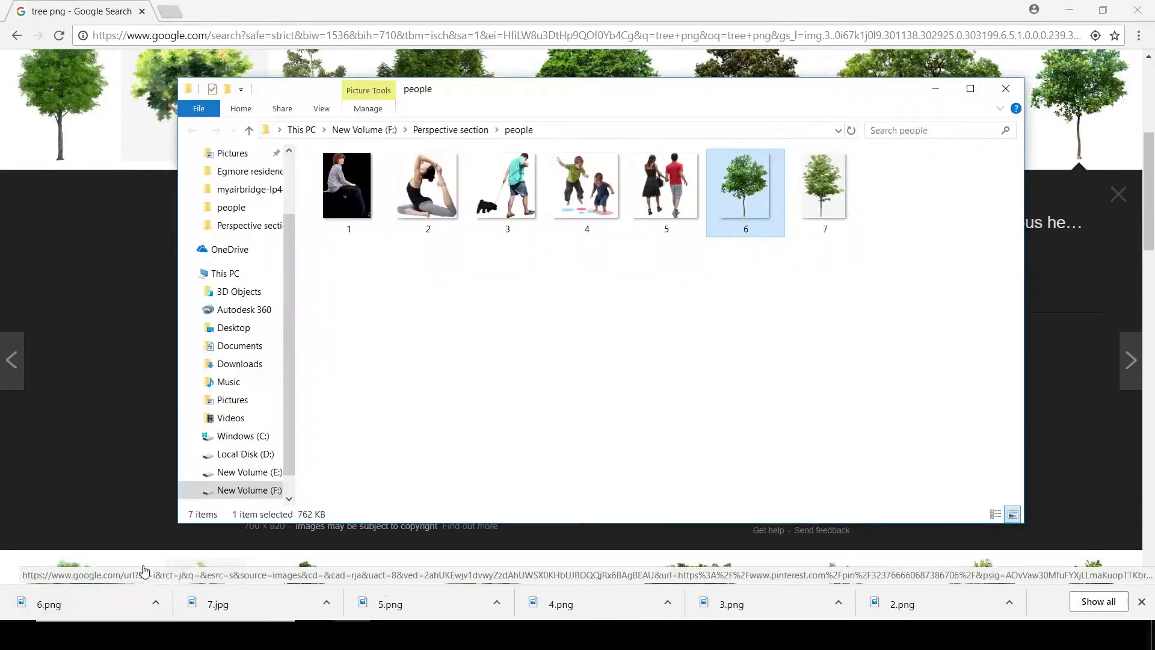
pyautogui.moveTo(746, 186)
pyautogui.mouseDown()
pyautogui.moveTo(499, 617)
pyautogui.moveTo(169, 341)
pyautogui.moveTo(226, 287)
pyautogui.moveTo(247, 308)
pyautogui.mouseUp()
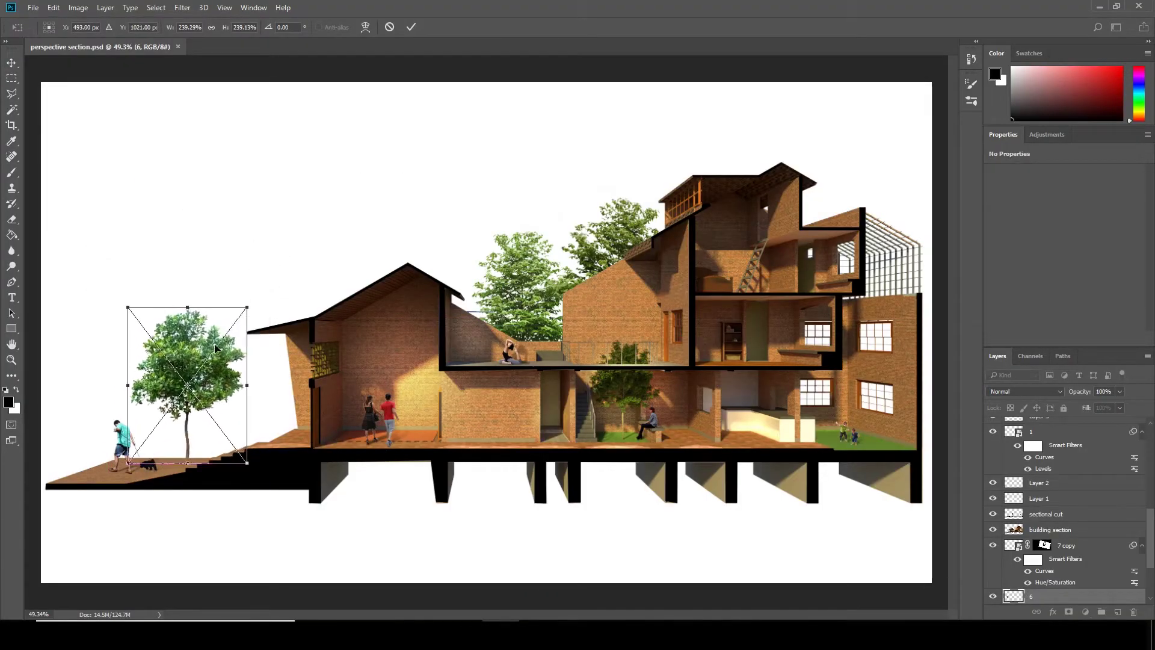
# - Commit the new tree's placement and apply Hue/Saturation (Hue -8, Saturation +23, Lightness -10)
pyautogui.press('Return')
pyautogui.hotkey('ctrl', 'u')
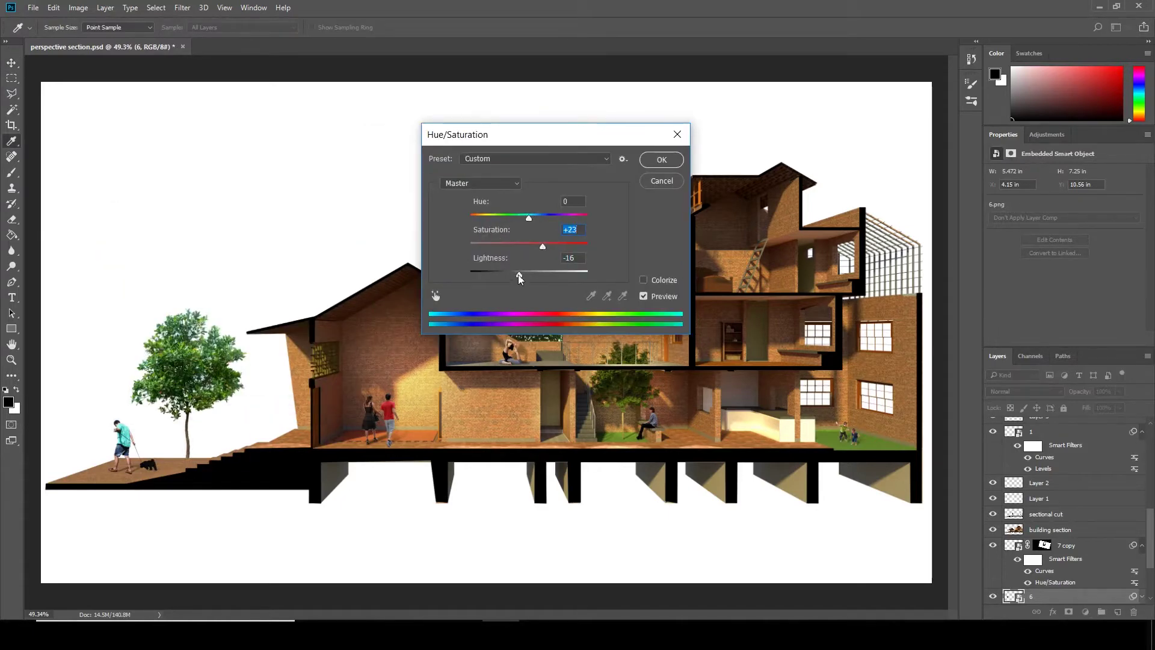
pyautogui.moveTo(520, 276); pyautogui.dragTo(523, 273)
pyautogui.moveTo(529, 217); pyautogui.dragTo(525, 217)
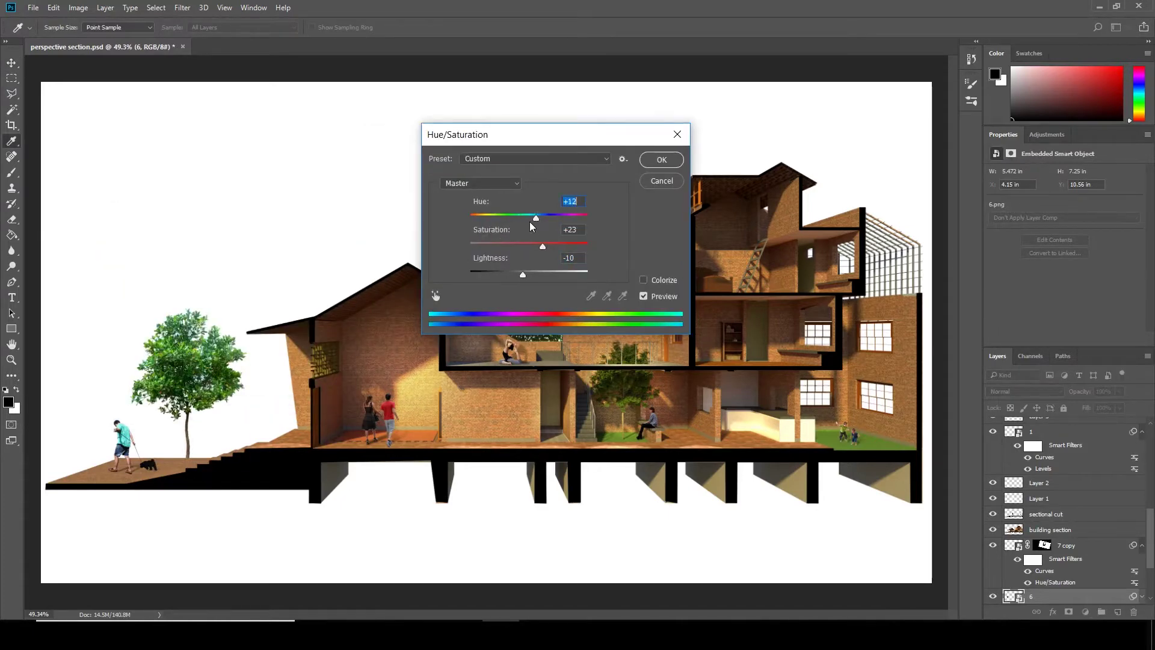
pyautogui.click(673, 164)
pyautogui.scroll(-1, 477, 356)
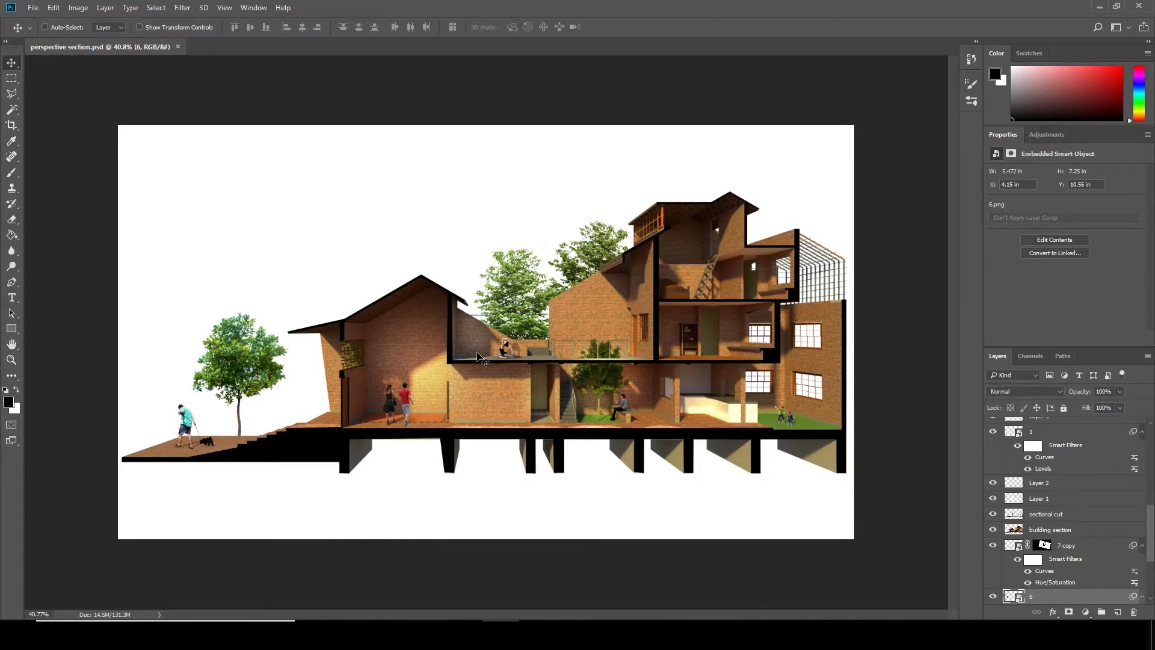
pyautogui.scroll(1, 477, 356)
# - Brighten the new tree's upper midtones with a Curves adjustment
pyautogui.hotkey('ctrl', 'm')
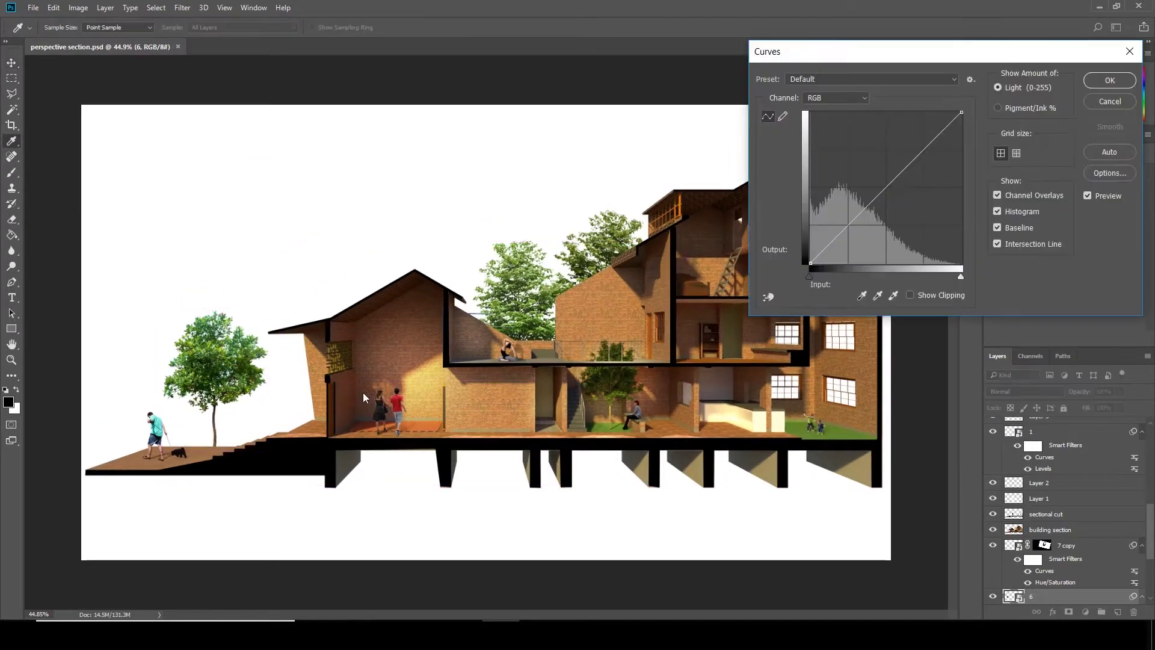
pyautogui.moveTo(898, 183); pyautogui.dragTo(899, 167)
pyautogui.press('Return')
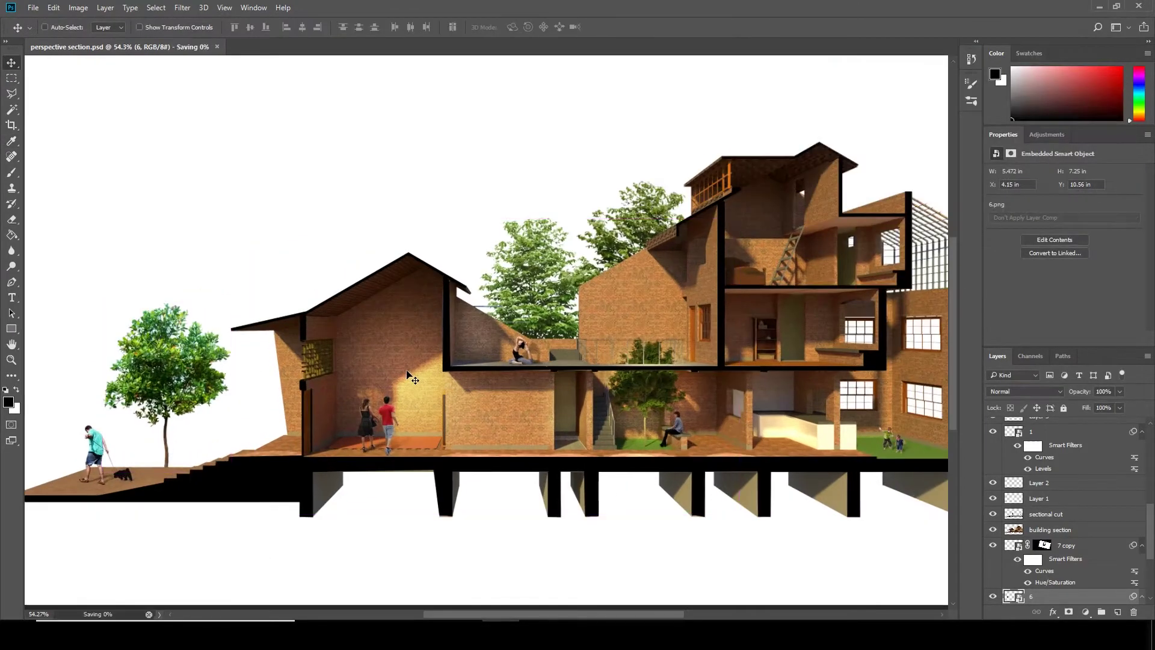
pyautogui.scroll(-3, 766, 408)
pyautogui.click(225, 374)
# - Browse the tree search results and preview related leafy tree images
pyautogui.scroll(-2, 225, 374)
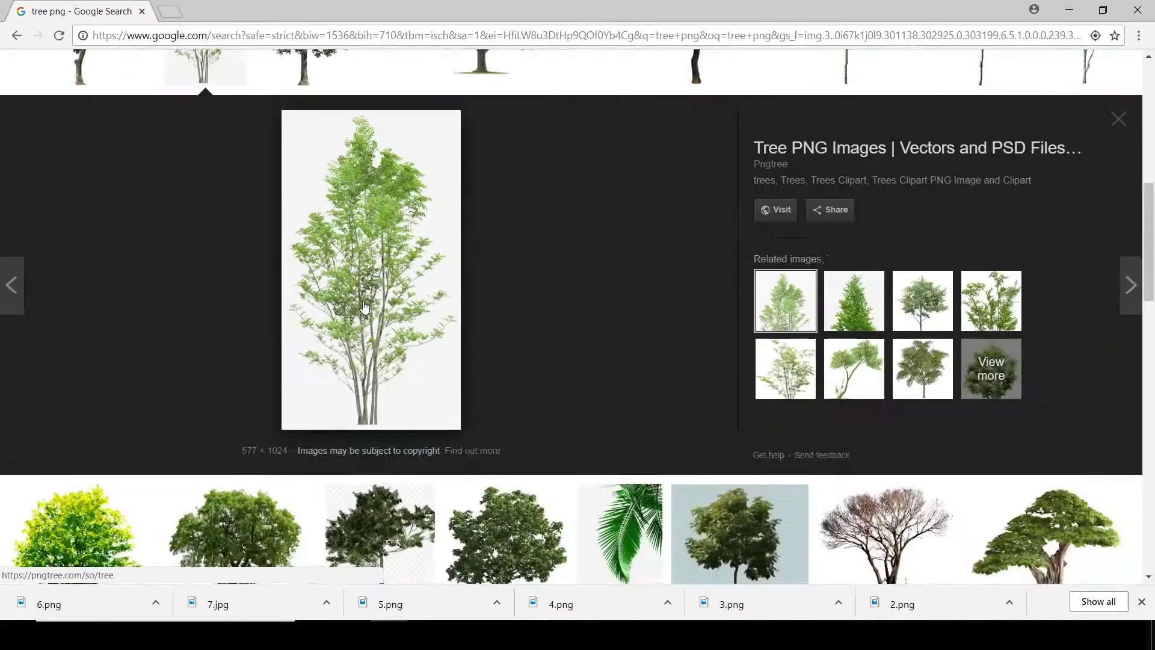
pyautogui.scroll(-6, 361, 302)
pyautogui.scroll(15, 364, 307)
pyautogui.click(364, 307)
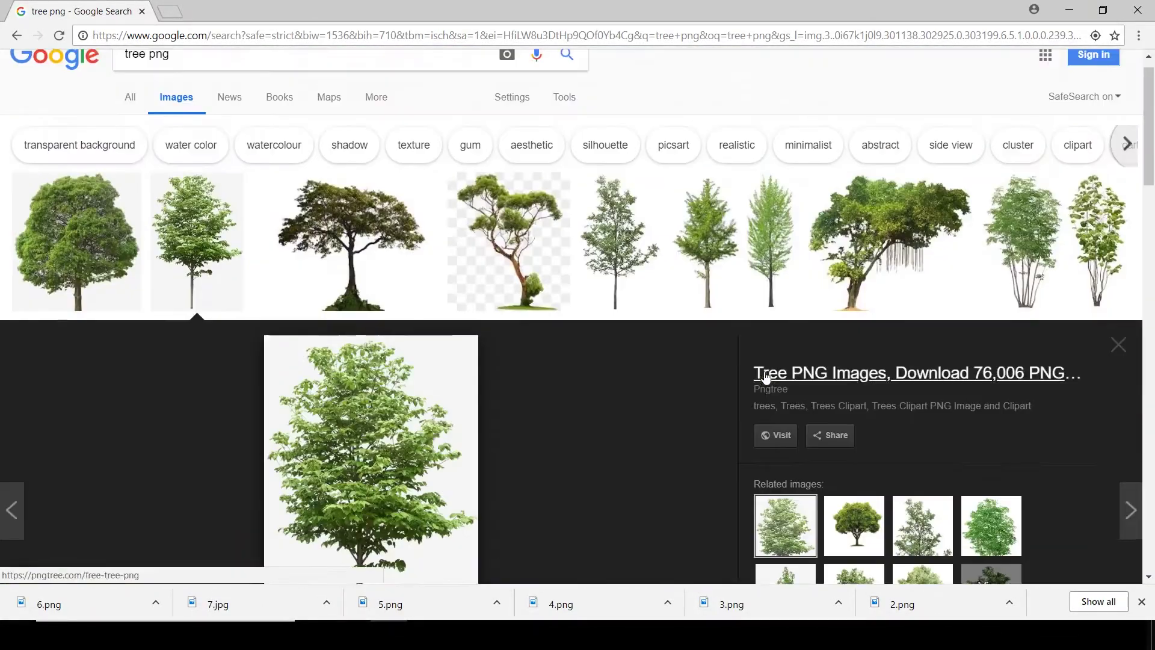
pyautogui.scroll(-3, 772, 345)
pyautogui.click(785, 375)
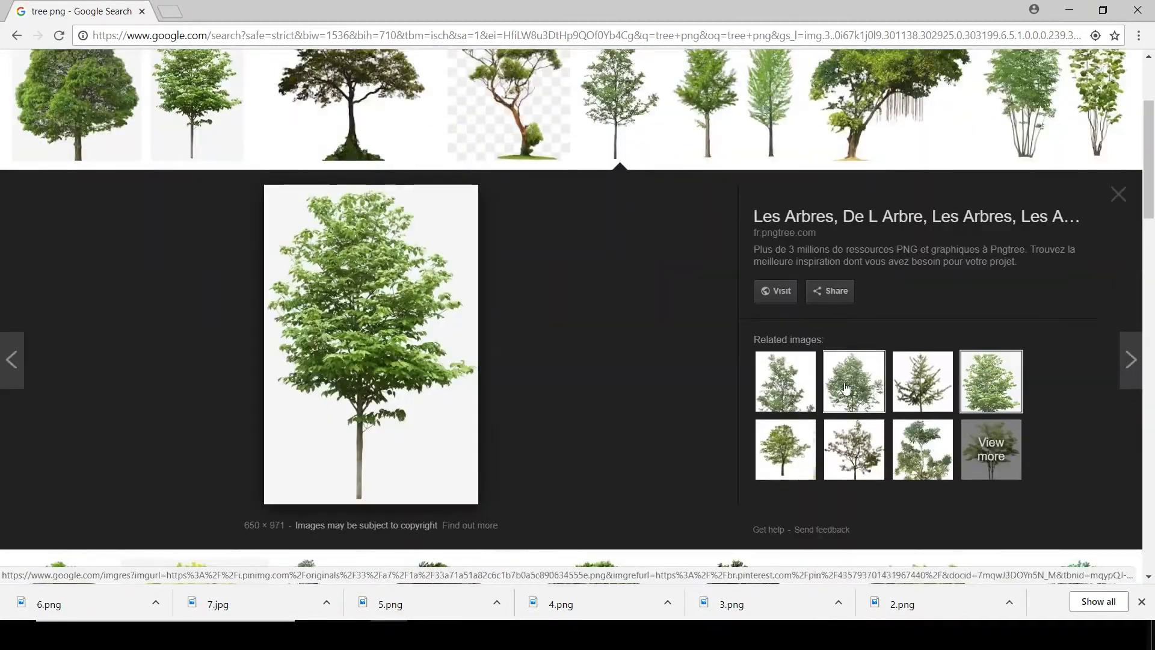
# - Save the chosen tall tree image as '7' and show the download in its folder
pyautogui.rightClick(367, 337)
pyautogui.click(397, 355)
pyautogui.write('7')
pyautogui.press('Return')
pyautogui.rightClick(49, 603)
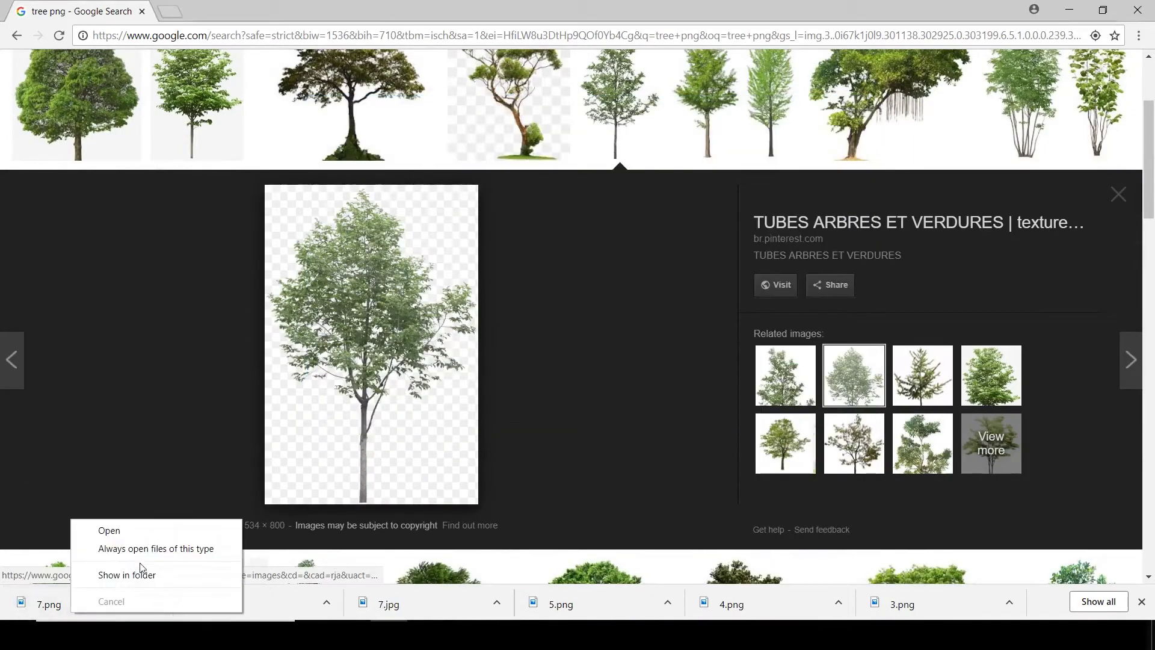
pyautogui.click(123, 573)
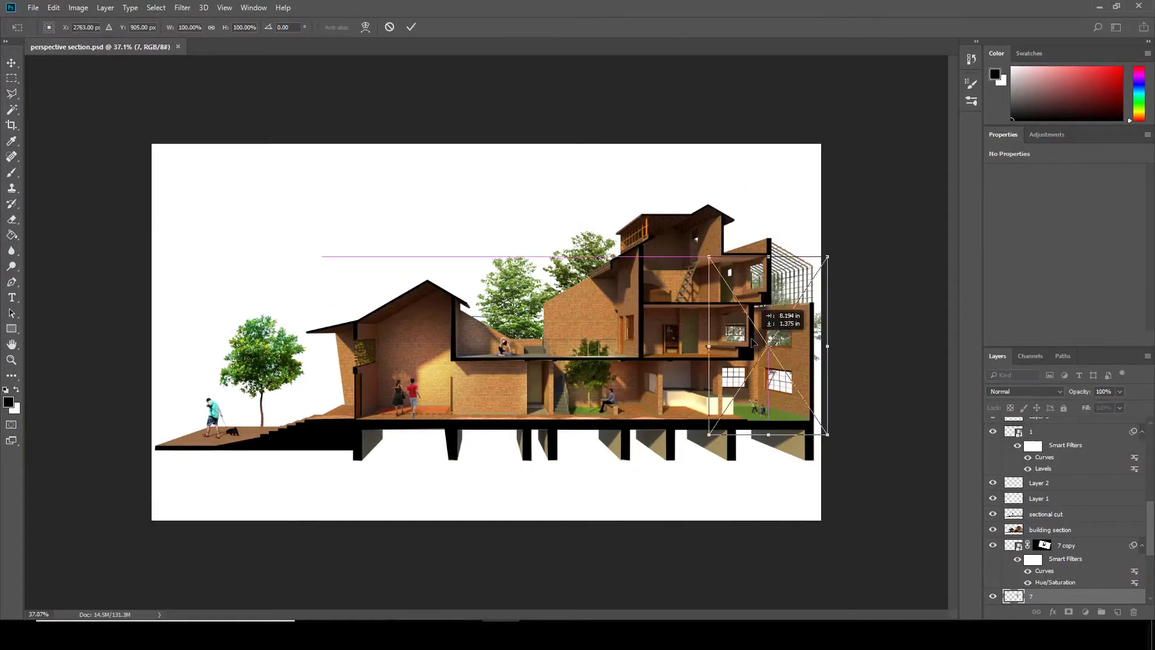
# - Scale and position tree 7 behind the building's right side, commit it, and save
pyautogui.moveTo(752, 343); pyautogui.dragTo(749, 301)
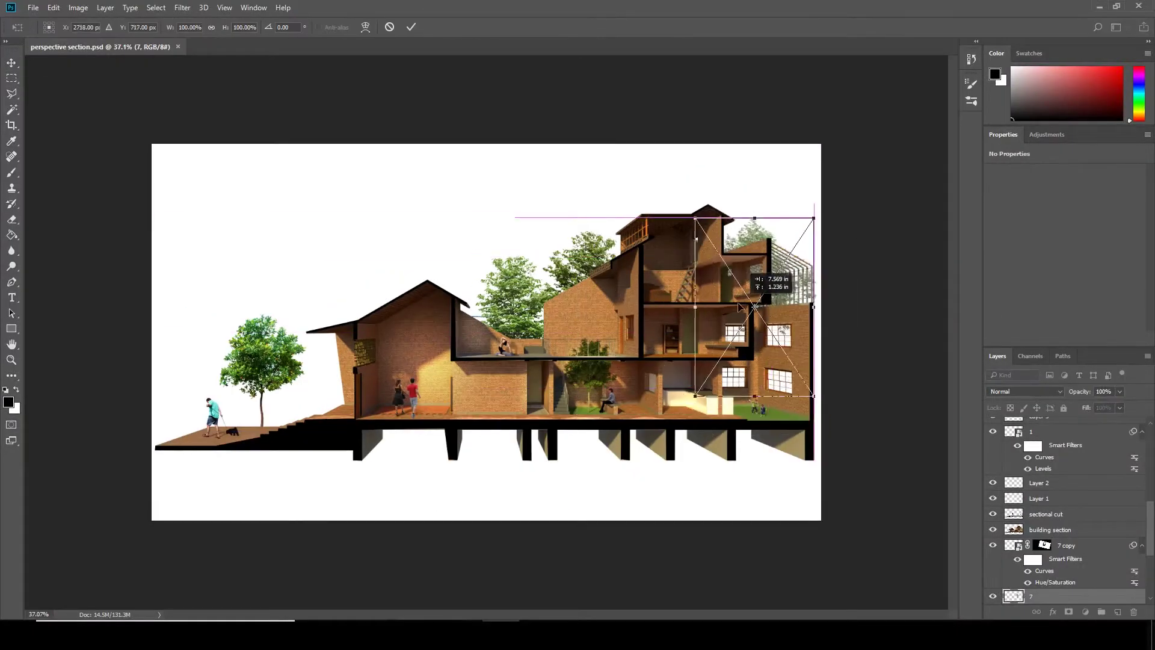
pyautogui.scroll(-1, 749, 301)
pyautogui.moveTo(735, 220); pyautogui.dragTo(632, 181)
pyautogui.scroll(2, 752, 289)
pyautogui.moveTo(752, 289); pyautogui.dragTo(795, 293)
pyautogui.press('Return')
pyautogui.scroll(-2, 752, 301)
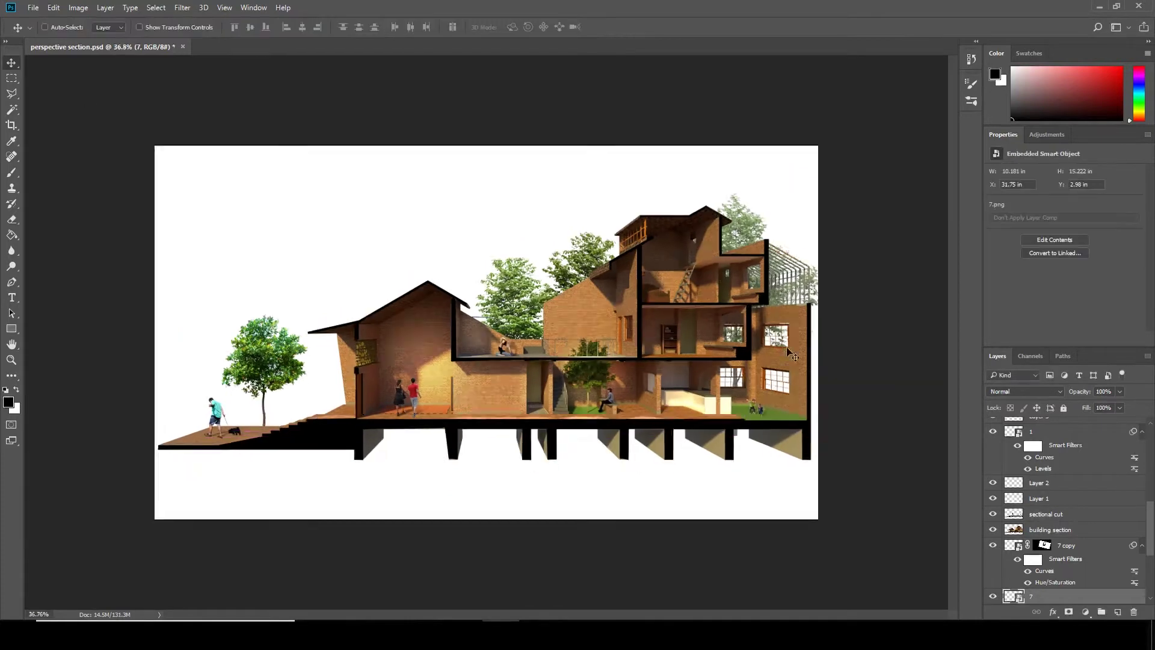
pyautogui.scroll(2, 723, 307)
pyautogui.scroll(-2, 698, 311)
pyautogui.hotkey('ctrl', 's')
pyautogui.scroll(1, 833, 267)
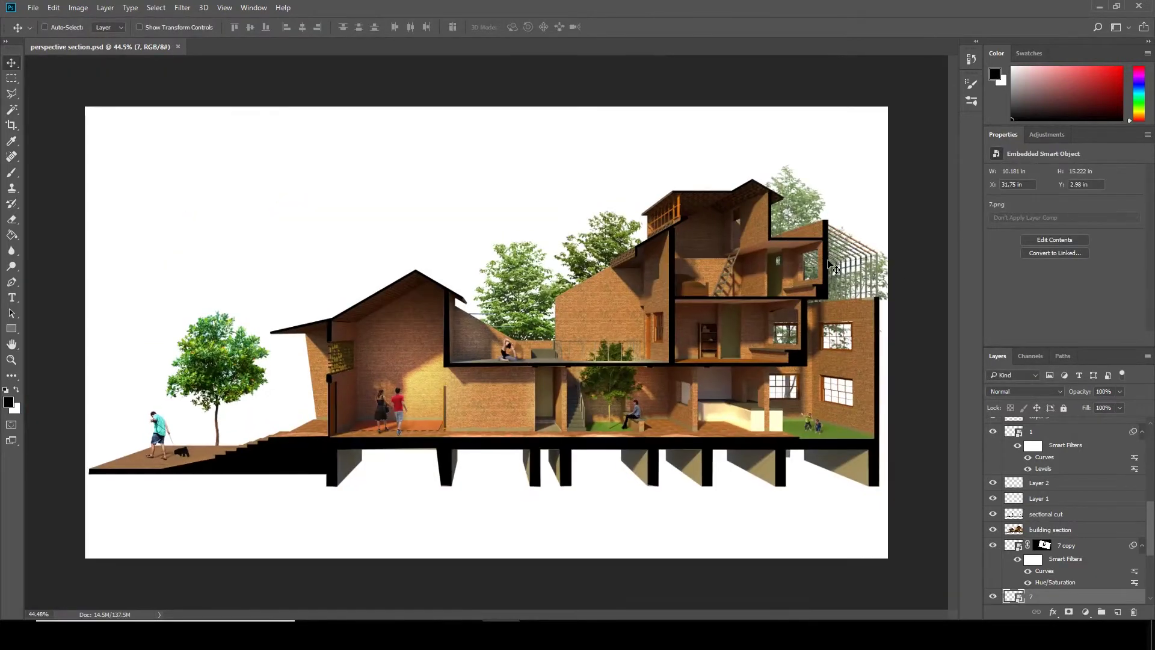
# - Shift the tree's hue slightly with Hue/Saturation and move it further behind the building
pyautogui.hotkey('ctrl', 'u')
pyautogui.moveTo(529, 215); pyautogui.dragTo(500, 216)
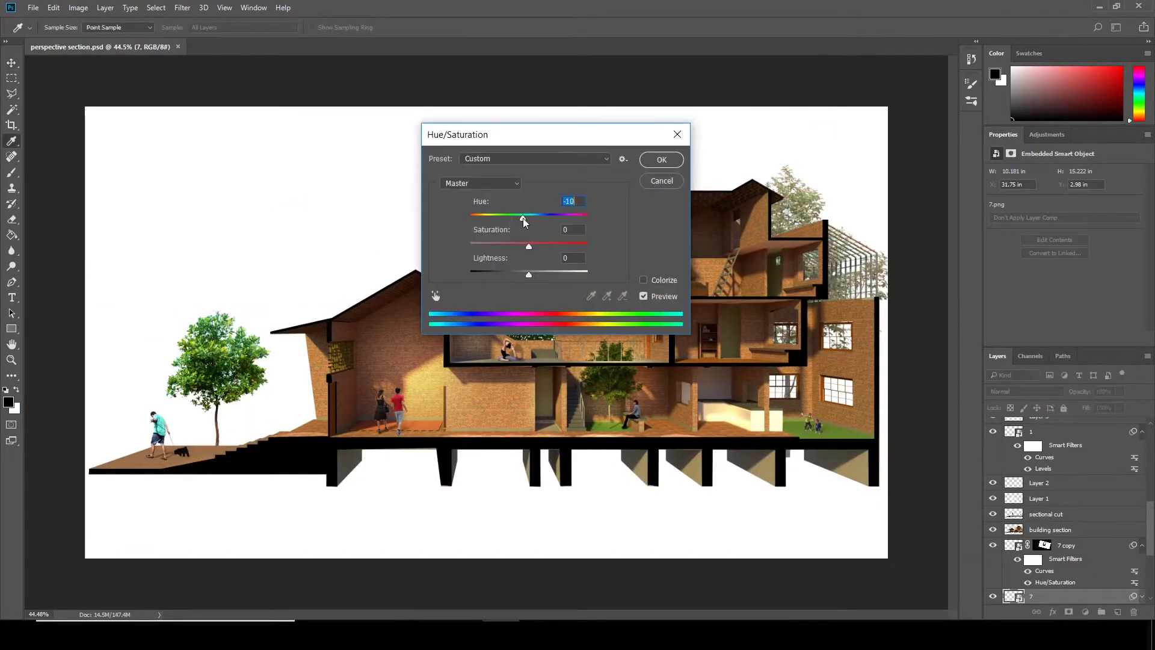
pyautogui.press('Return')
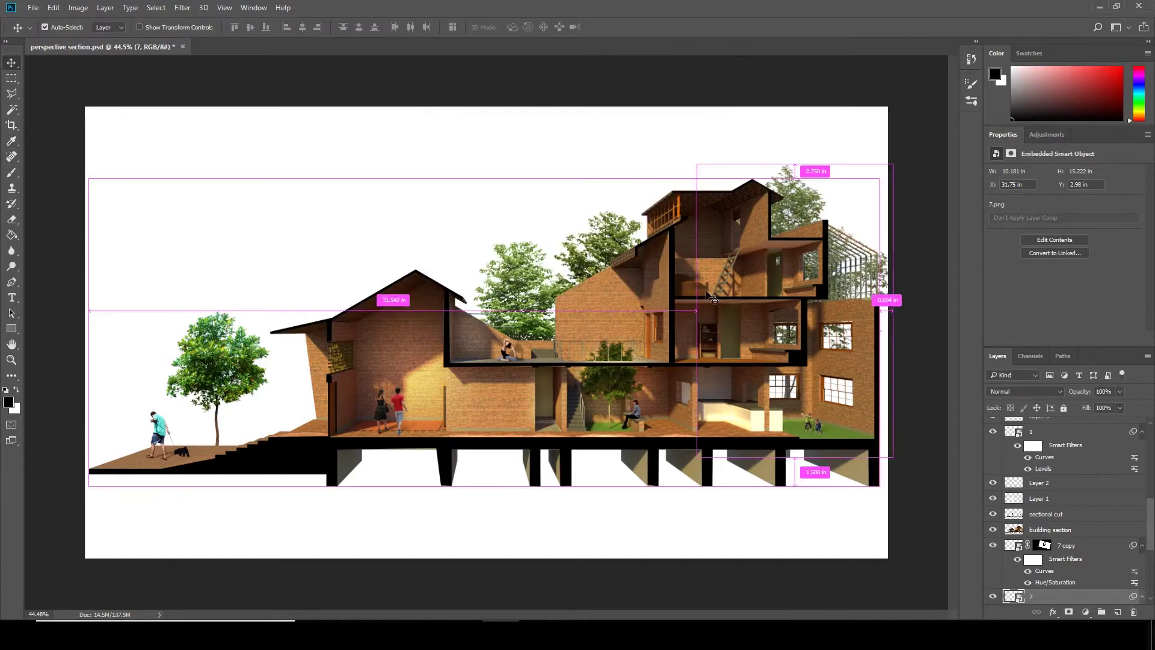
pyautogui.moveTo(555, 245)
pyautogui.mouseDown()
pyautogui.moveTo(513, 295)
pyautogui.moveTo(379, 297)
pyautogui.mouseUp()
# - Rotate and position a copy of the tree behind the low left roof
pyautogui.hotkey('ctrl', 't')
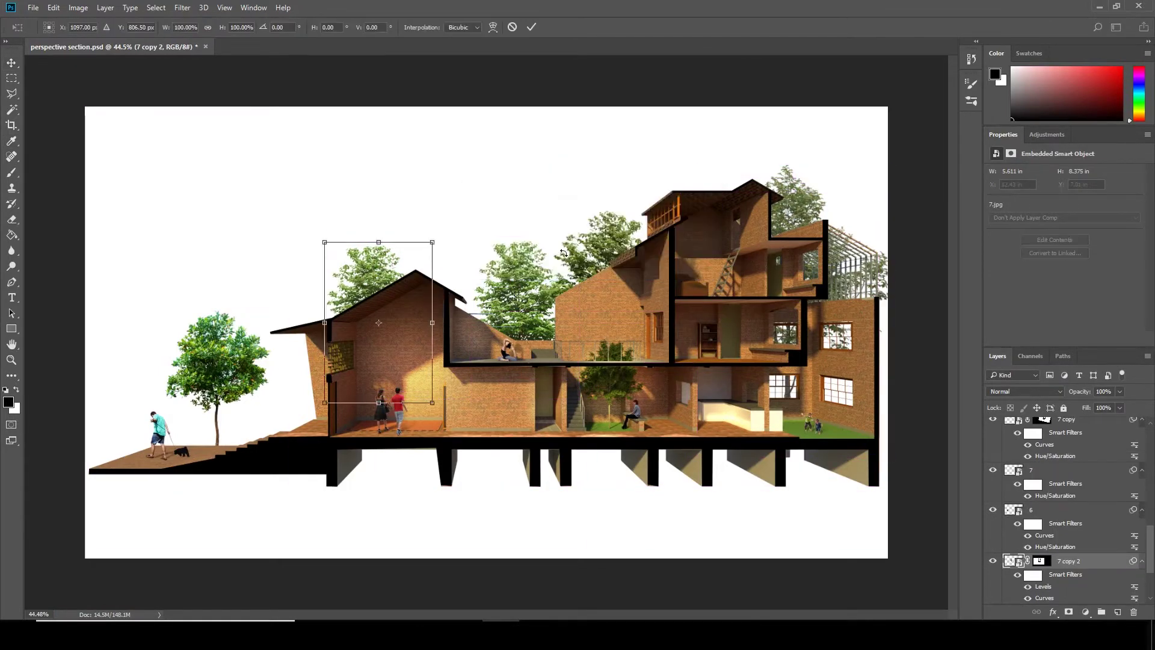
pyautogui.moveTo(276, 273); pyautogui.dragTo(280, 380)
pyautogui.moveTo(354, 296); pyautogui.dragTo(420, 289)
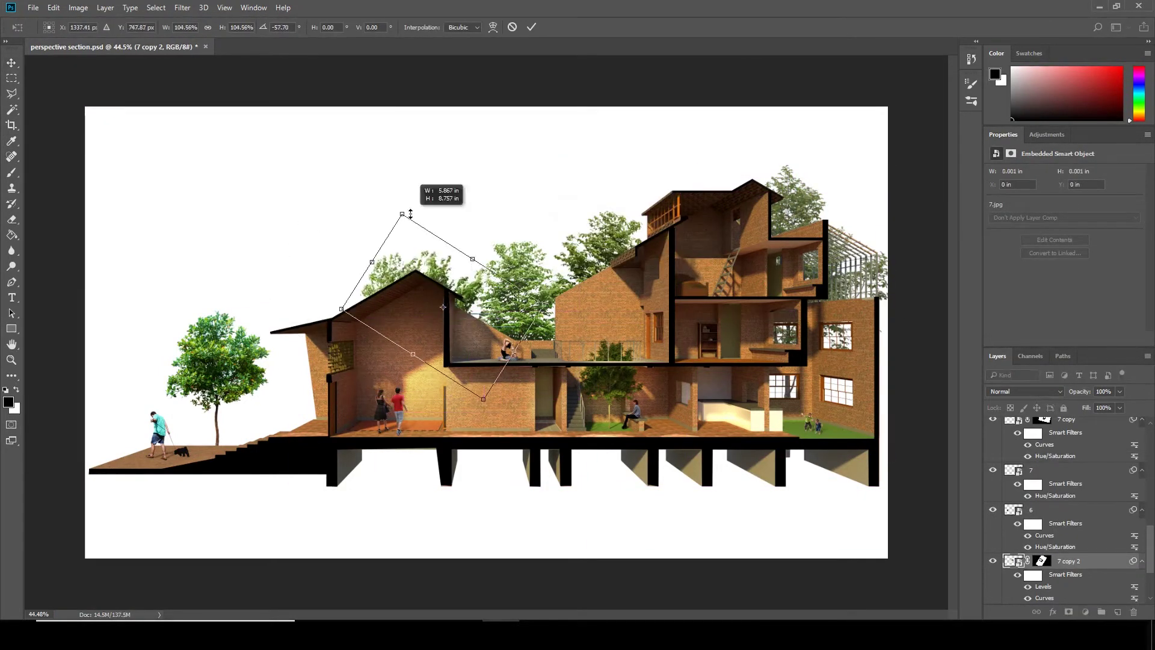
pyautogui.press('Return')
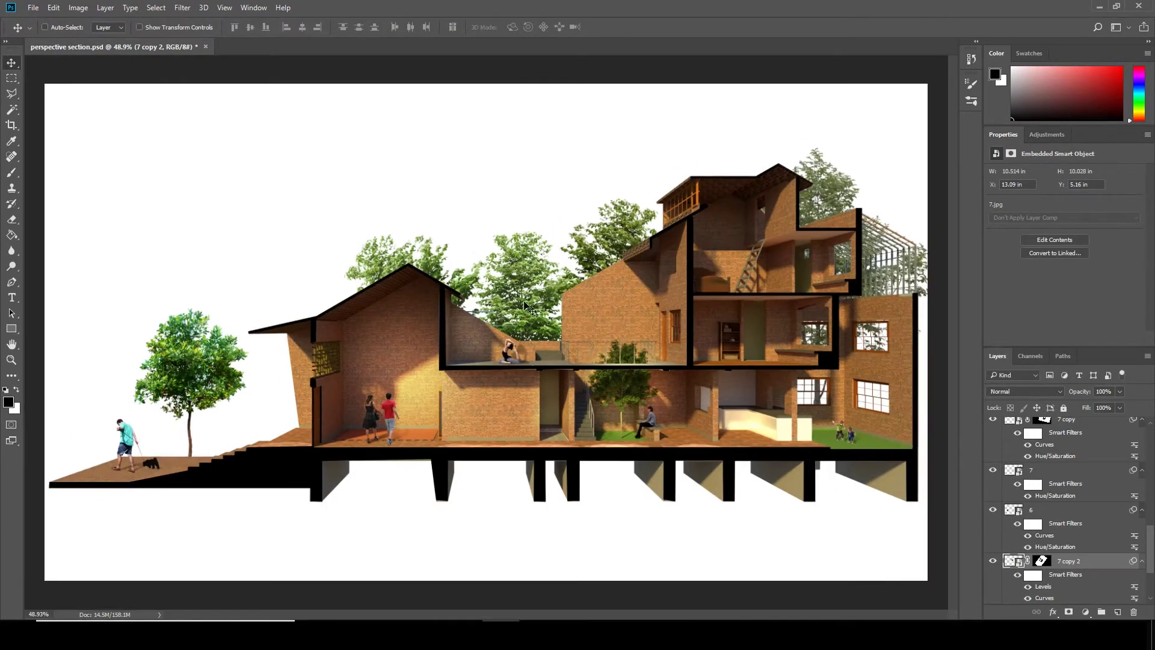
pyautogui.moveTo(1151, 545); pyautogui.dragTo(1150, 567)
# - On a new layer, paint soft white mist over the tree tops at 79% opacity, then save
pyautogui.scroll(5, 1092, 466)
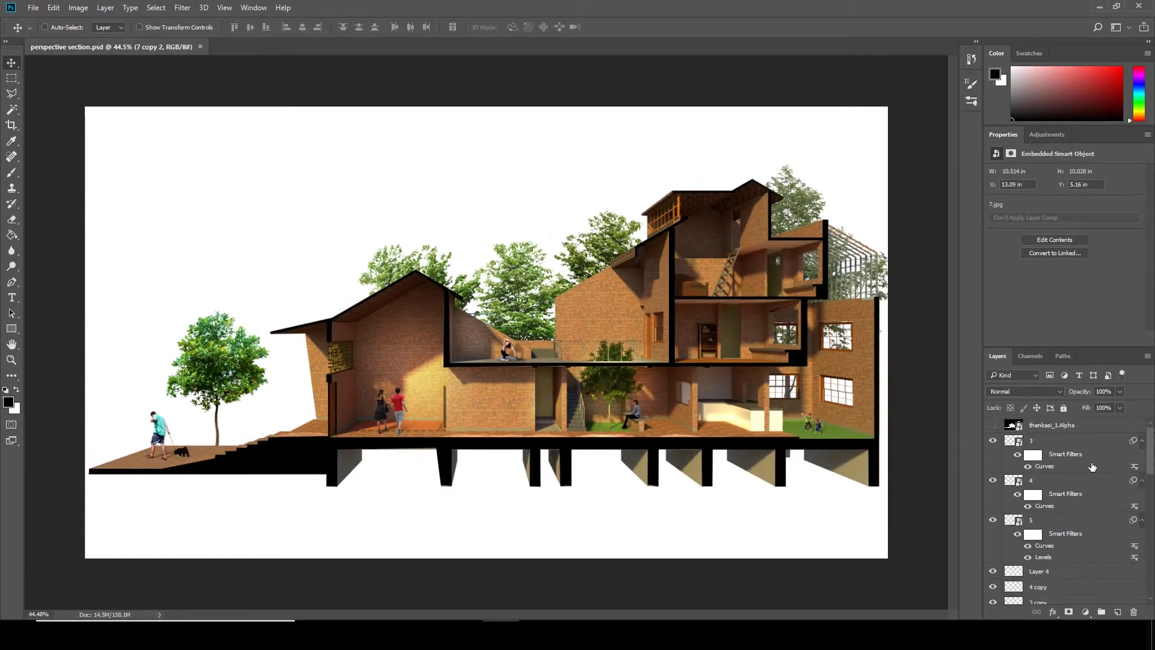
pyautogui.click(1117, 612)
pyautogui.scroll(1, 240, 291)
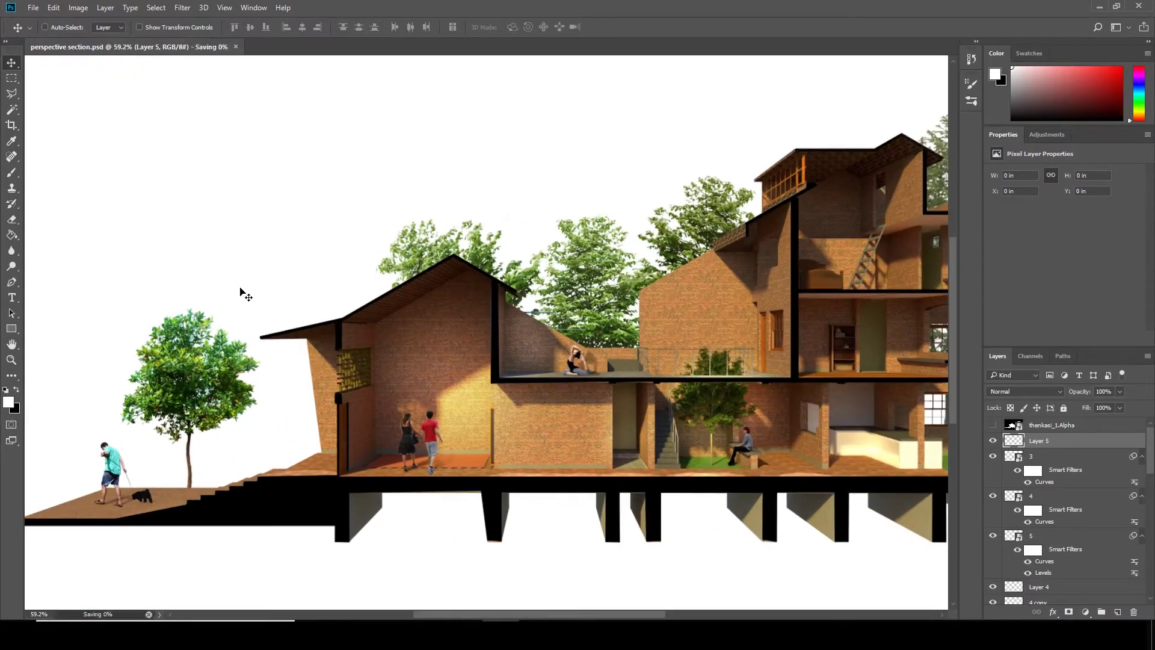
pyautogui.press('b')
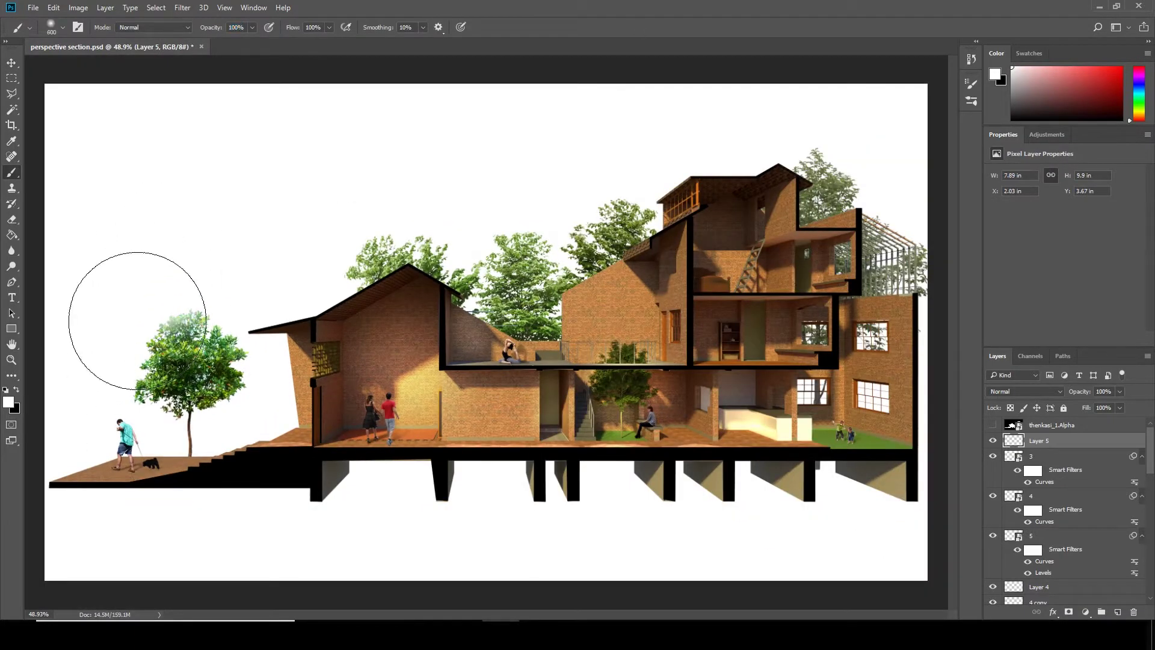
pyautogui.moveTo(352, 190); pyautogui.dragTo(565, 177)
pyautogui.moveTo(513, 210); pyautogui.dragTo(405, 205)
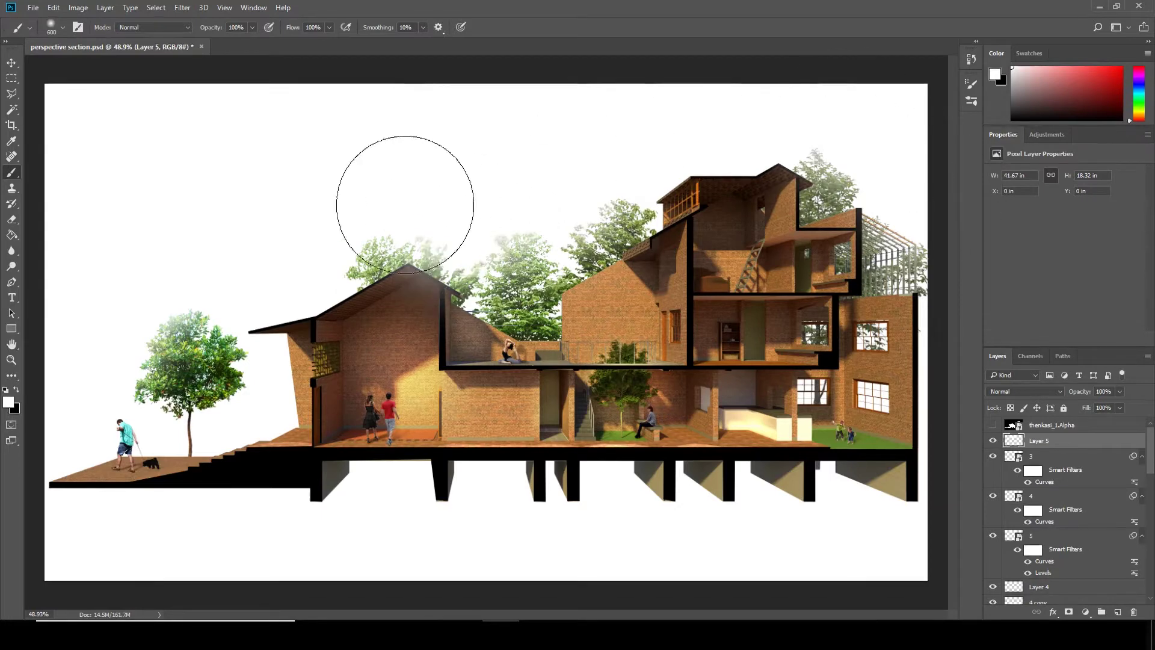
pyautogui.moveTo(1079, 392); pyautogui.dragTo(1065, 397)
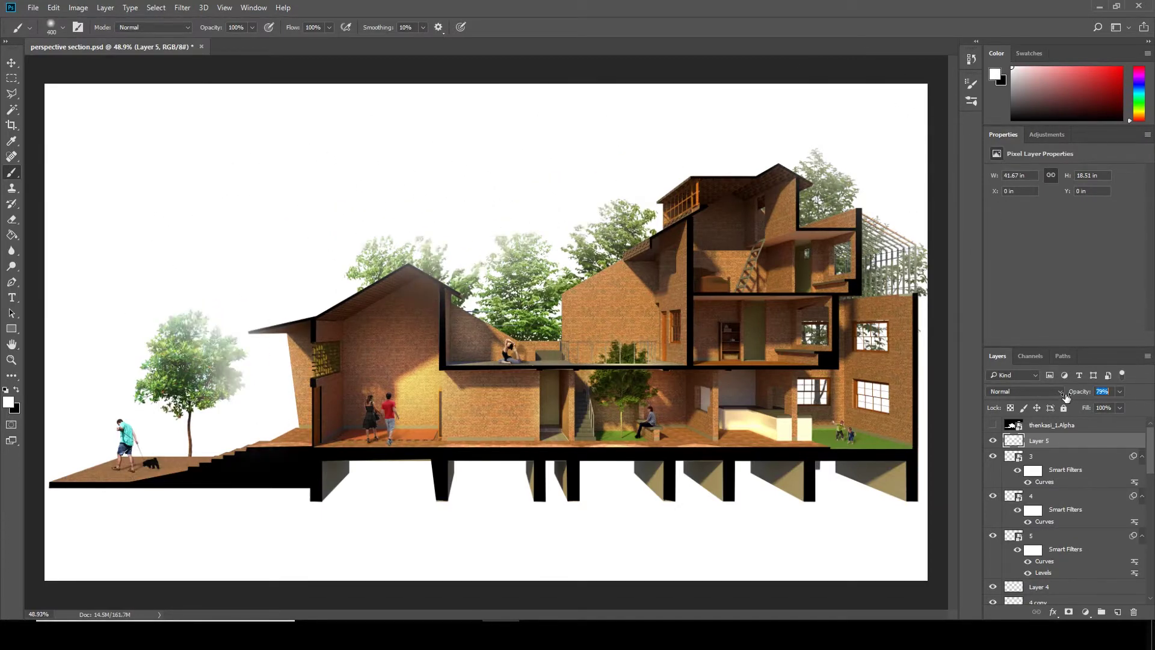
pyautogui.hotkey('ctrl', 's')
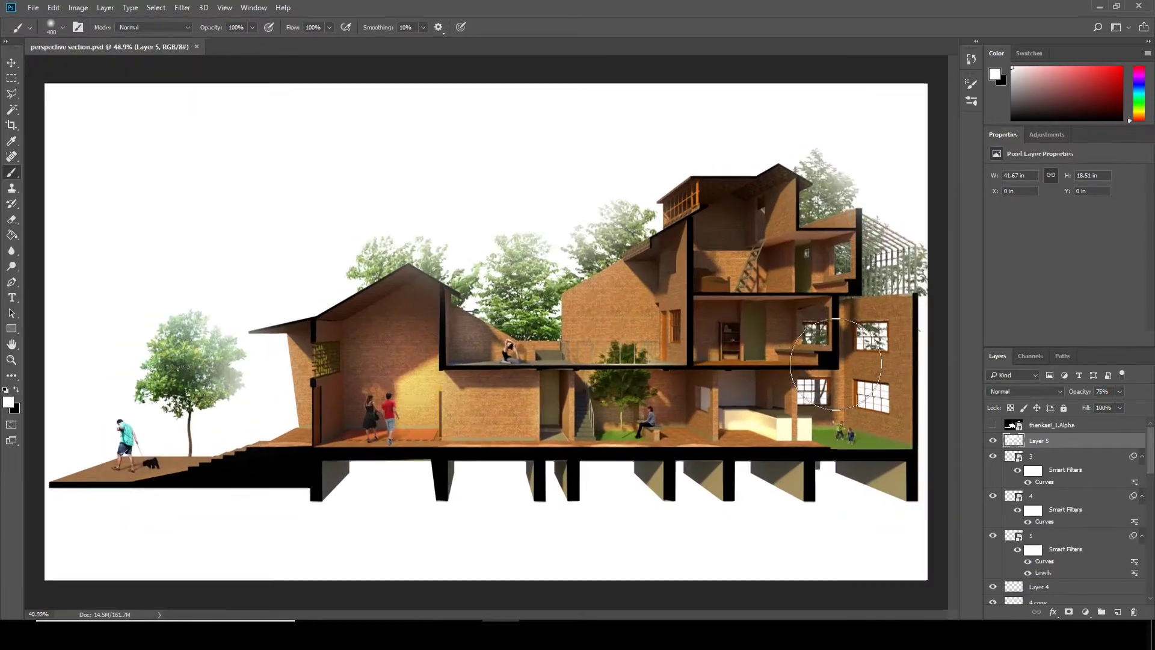
# - Load the lines&grids brush set from the brush presets for the grid background
pyautogui.scroll(-5, 1053, 529)
pyautogui.scroll(-5, 1053, 559)
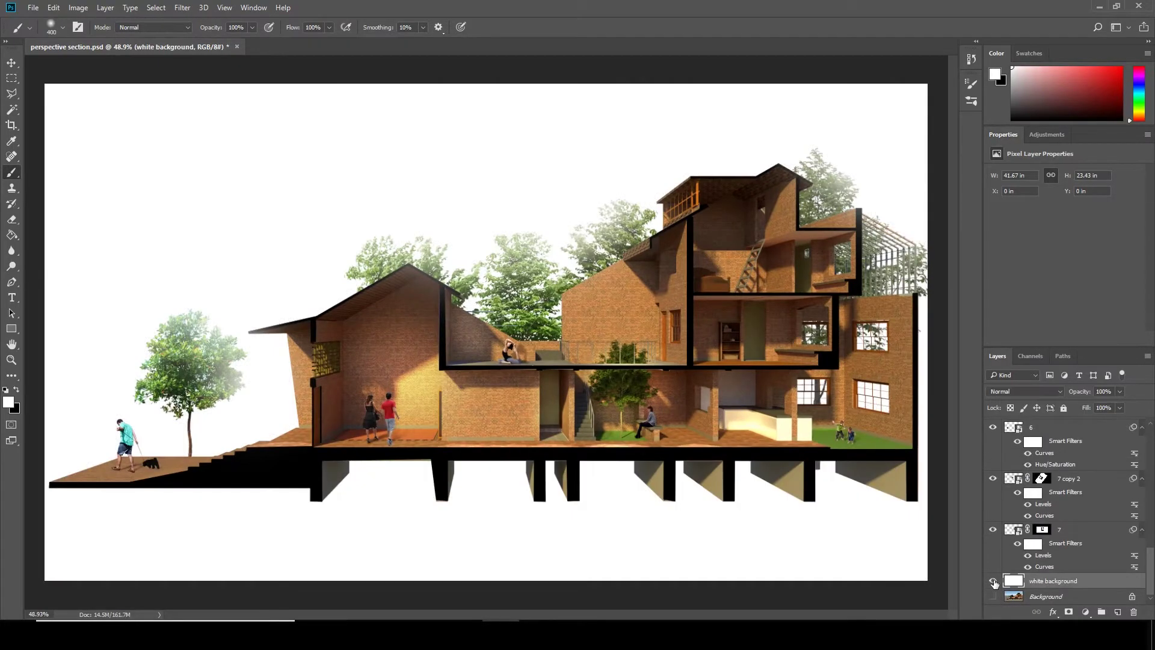
pyautogui.press('F5')
pyautogui.click(810, 79)
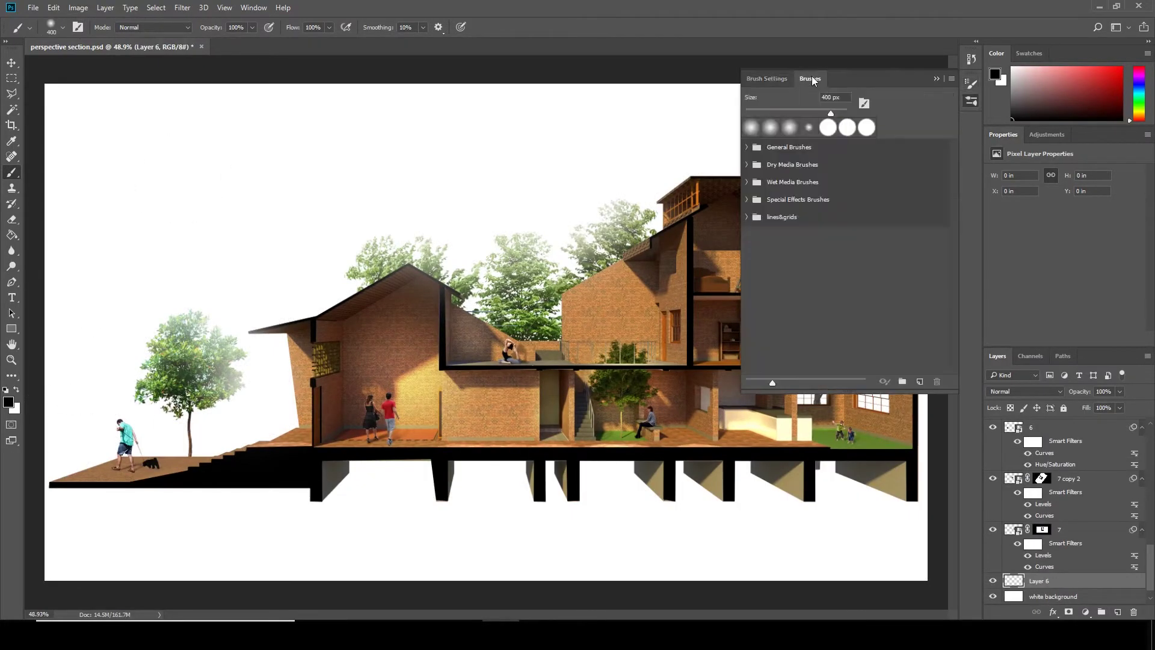
pyautogui.click(777, 217)
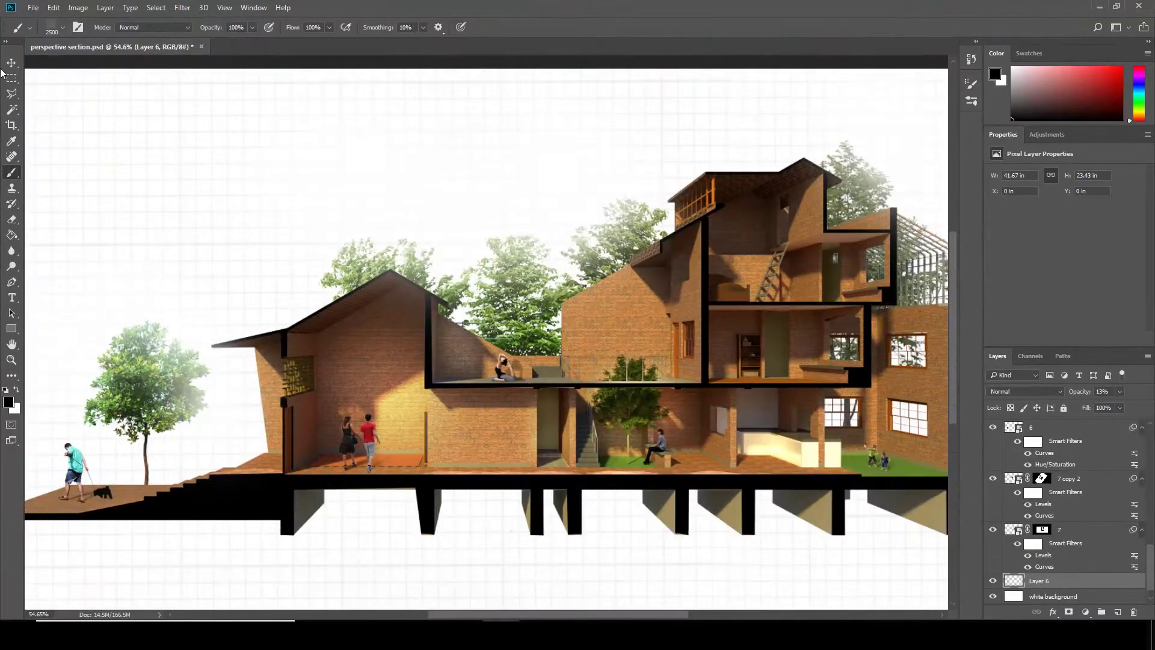
pyautogui.click(77, 8)
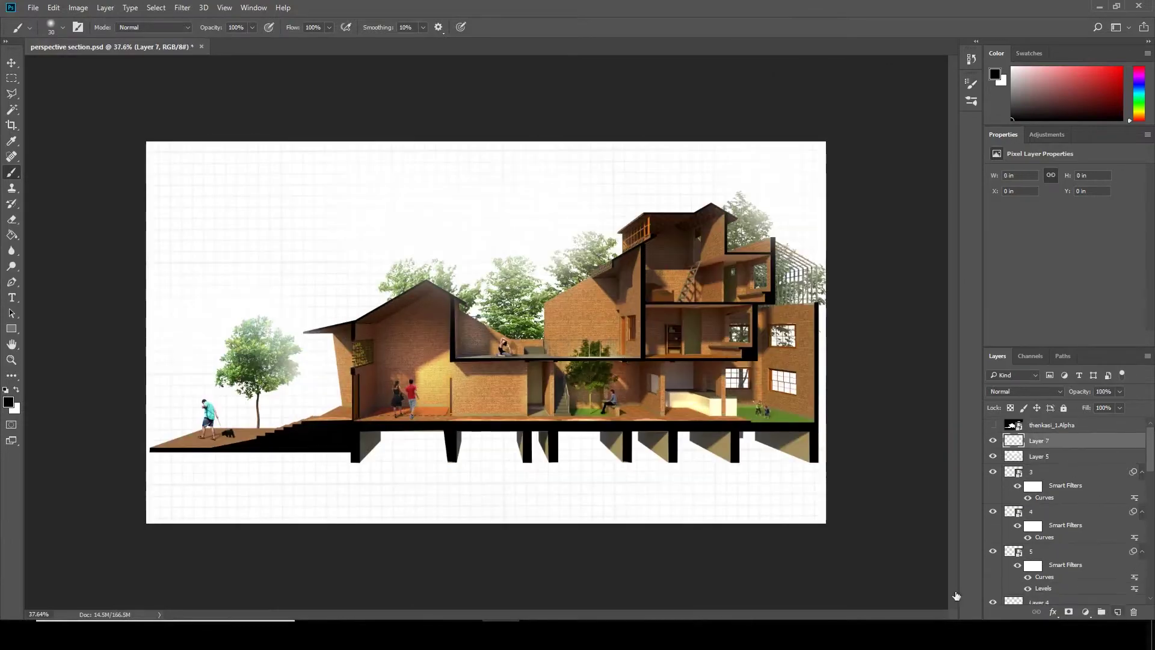
# - Shorten the white floor-level line on Layer 7 at its left end with Free Transform
pyautogui.scroll(2, 260, 444)
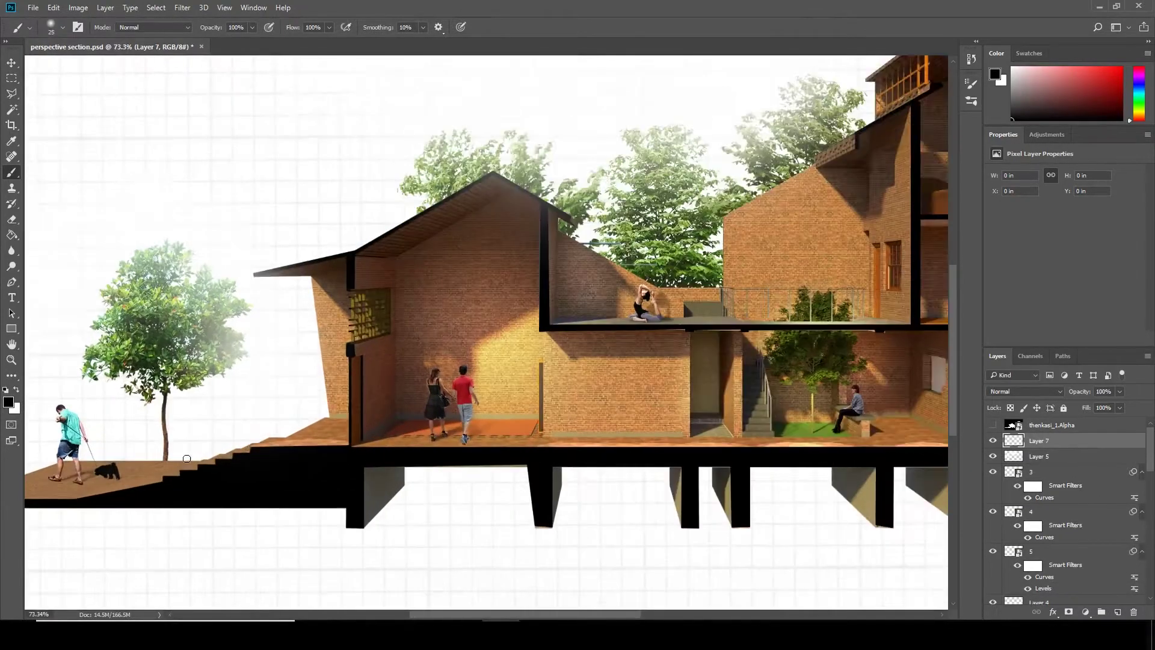
pyautogui.scroll(2, 260, 444)
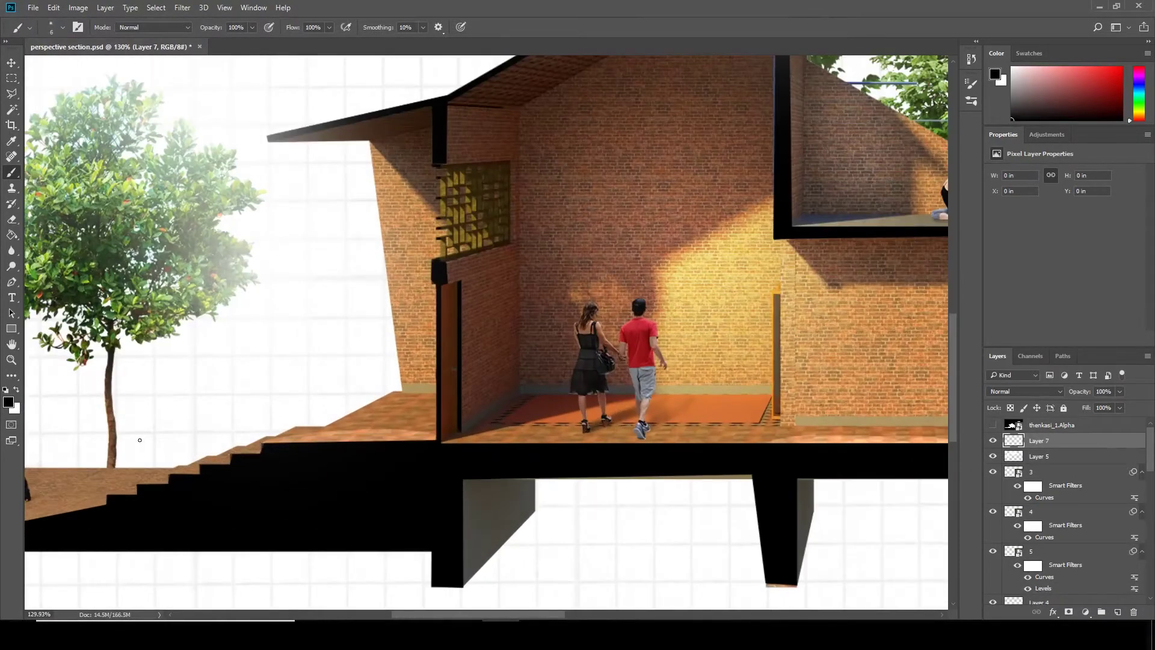
pyautogui.scroll(-3, 262, 444)
pyautogui.scroll(2, 594, 429)
pyautogui.scroll(2, 595, 429)
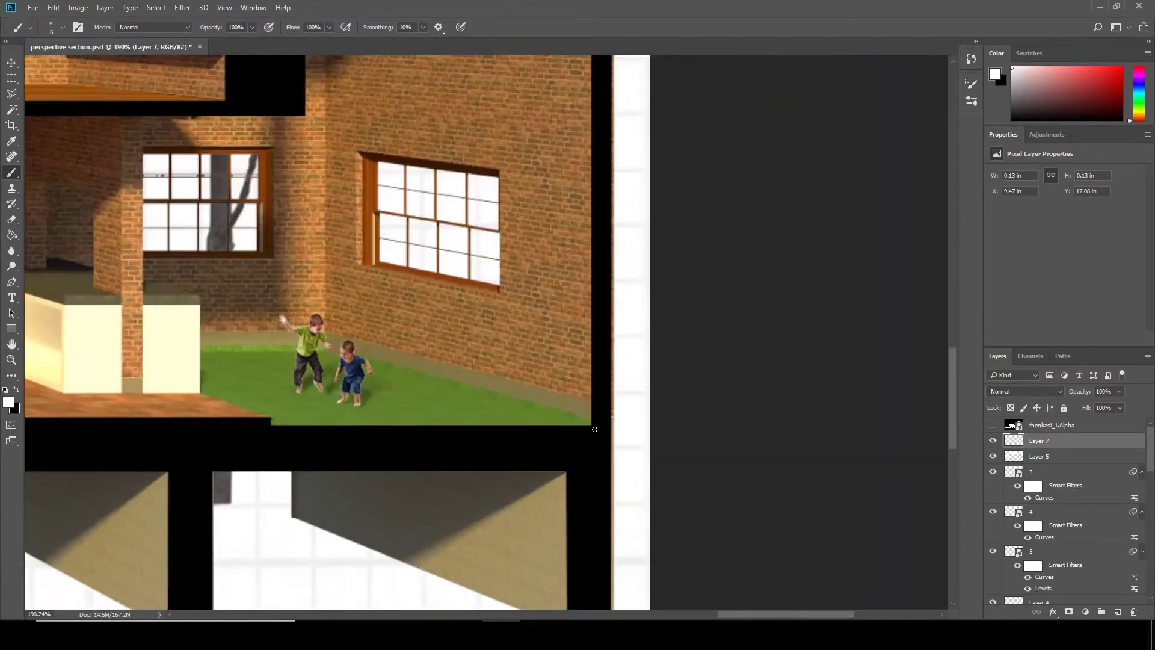
pyautogui.scroll(-3, 761, 412)
pyautogui.scroll(3, 265, 434)
pyautogui.hotkey('ctrl', 't')
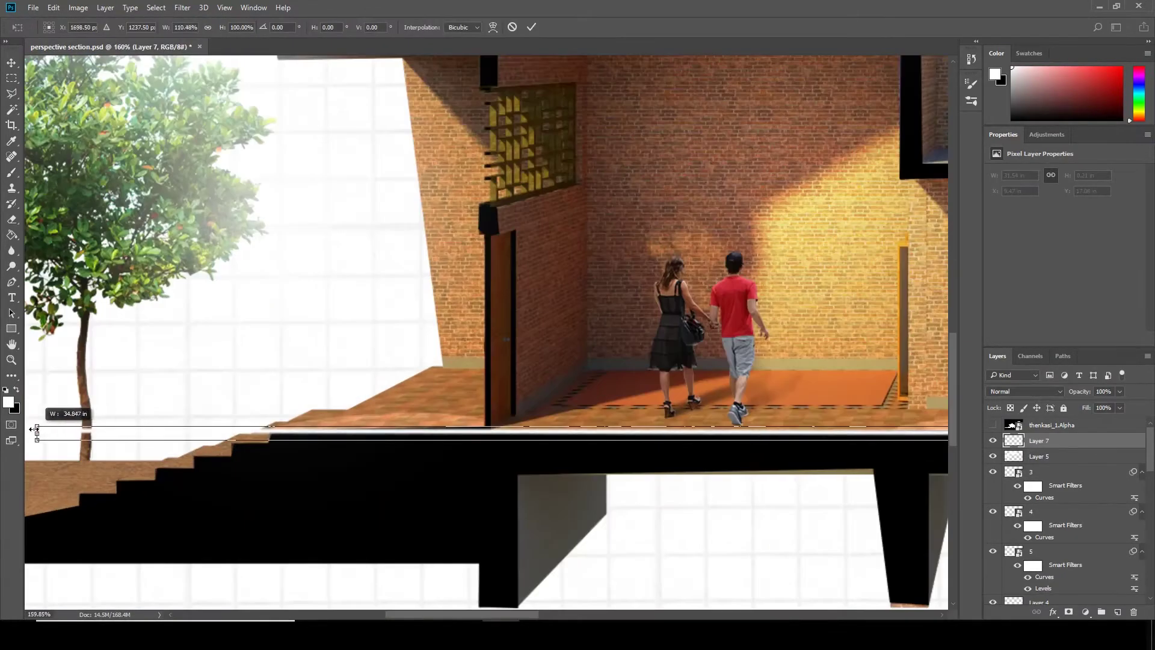
pyautogui.moveTo(34, 429); pyautogui.dragTo(190, 429)
pyautogui.scroll(-3, 189, 429)
pyautogui.scroll(2, 485, 414)
pyautogui.scroll(-2, 485, 414)
pyautogui.scroll(3, 587, 426)
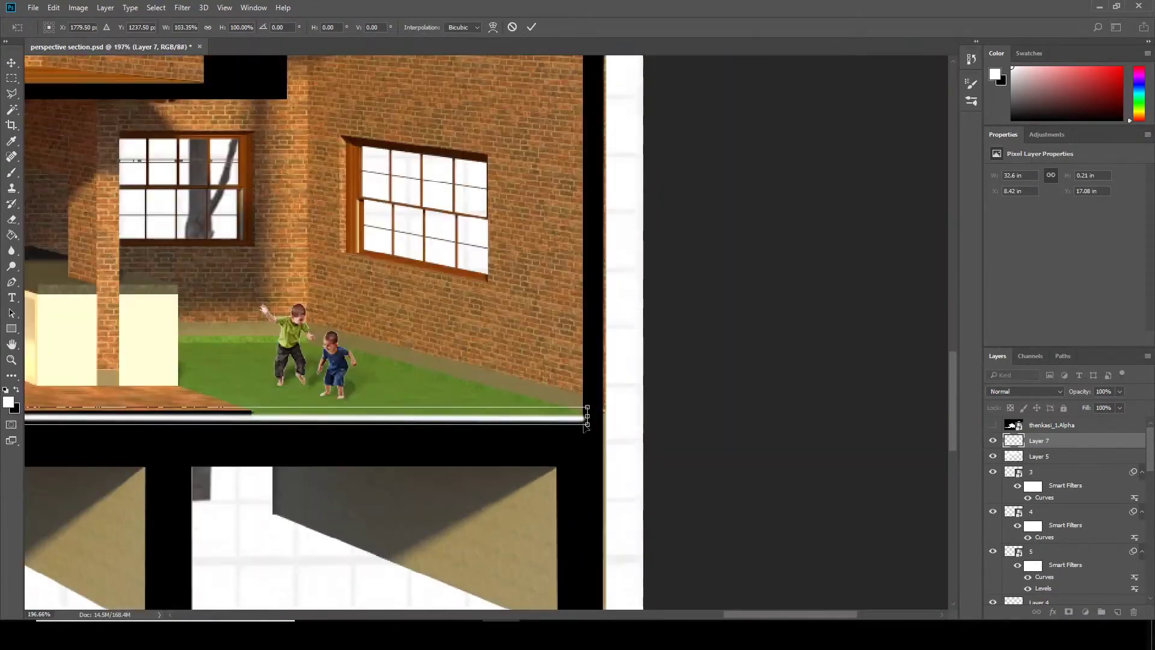
pyautogui.press('Return')
# - Erase the white line's left end so it fades out near the left tree
pyautogui.press('e')
pyautogui.scroll(-3, 653, 415)
pyautogui.scroll(3, 211, 433)
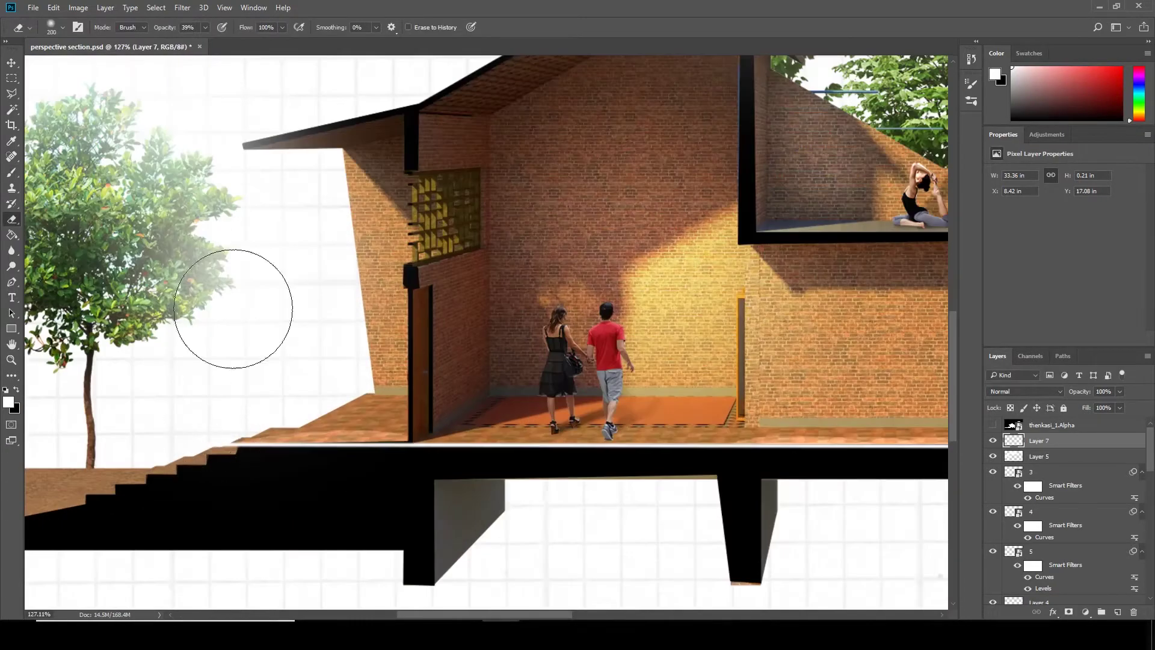
pyautogui.scroll(-3, 846, 428)
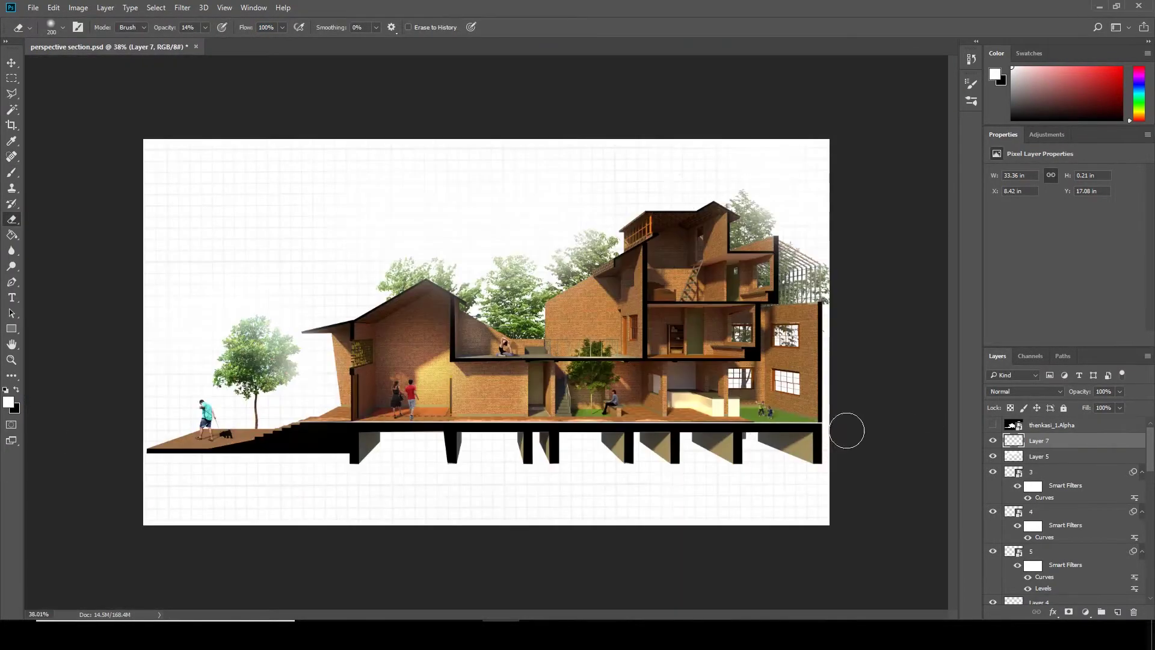
pyautogui.scroll(1, 889, 454)
pyautogui.scroll(2, 359, 438)
# - Duplicate the white line up to the upper floor and make the copy thinner
pyautogui.scroll(1, 359, 438)
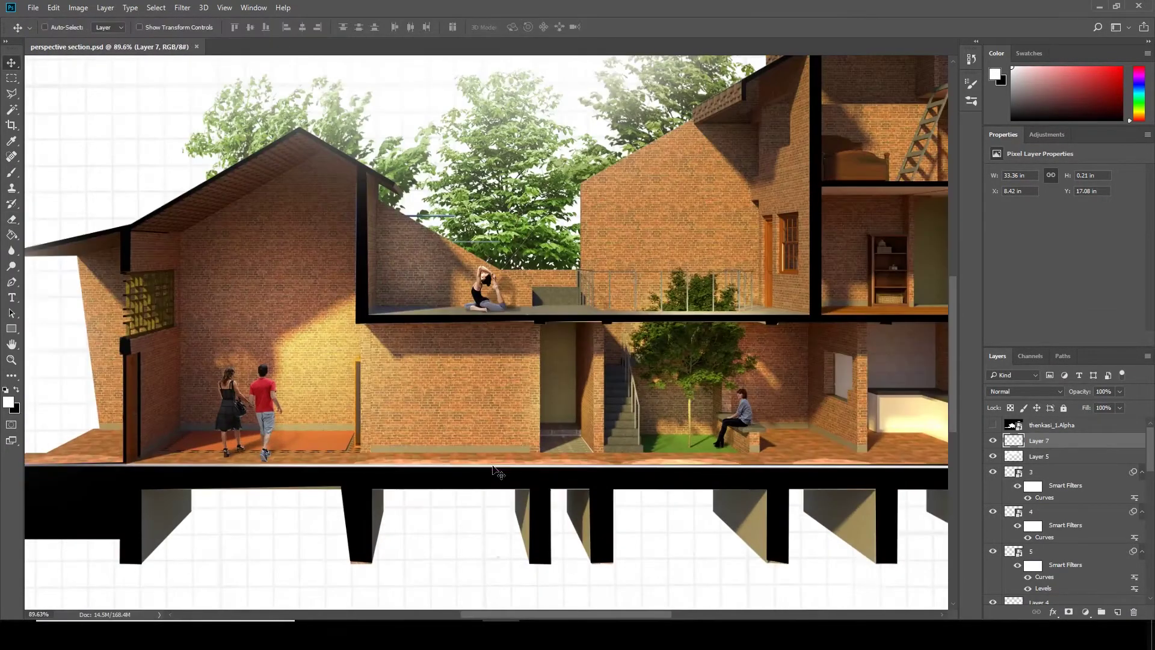
pyautogui.press('v')
pyautogui.moveTo(491, 467); pyautogui.dragTo(491, 314)
pyautogui.hotkey('ctrl', 't')
pyautogui.scroll(5, 475, 316)
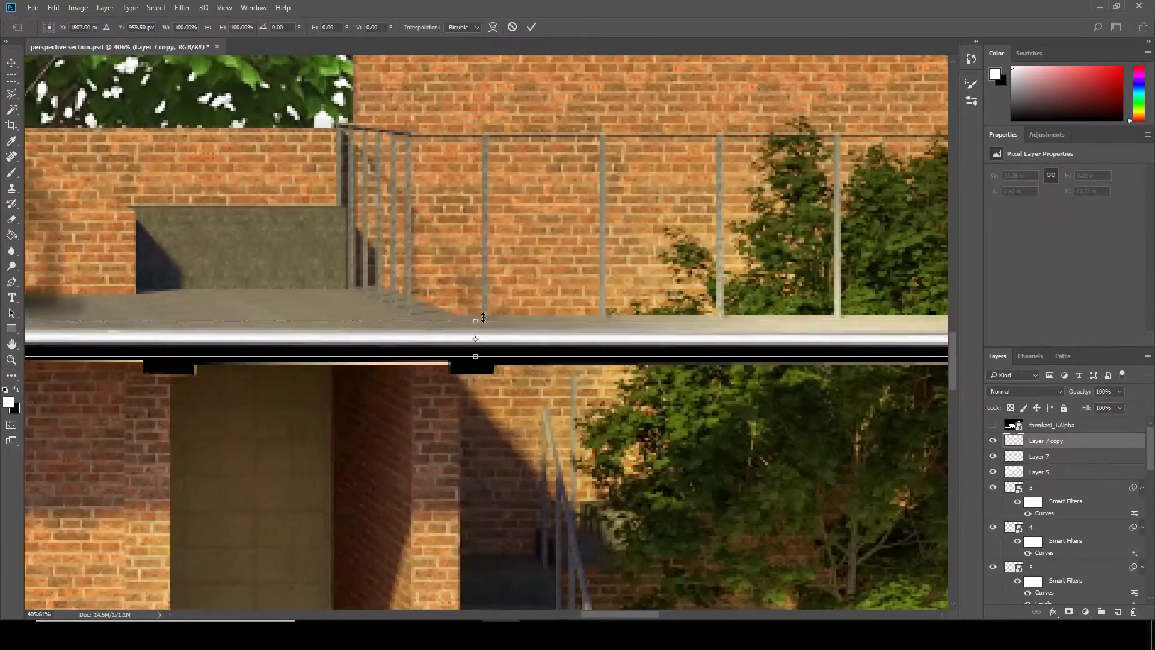
pyautogui.moveTo(492, 374); pyautogui.dragTo(493, 353)
pyautogui.press('Return')
pyautogui.scroll(-5, 397, 331)
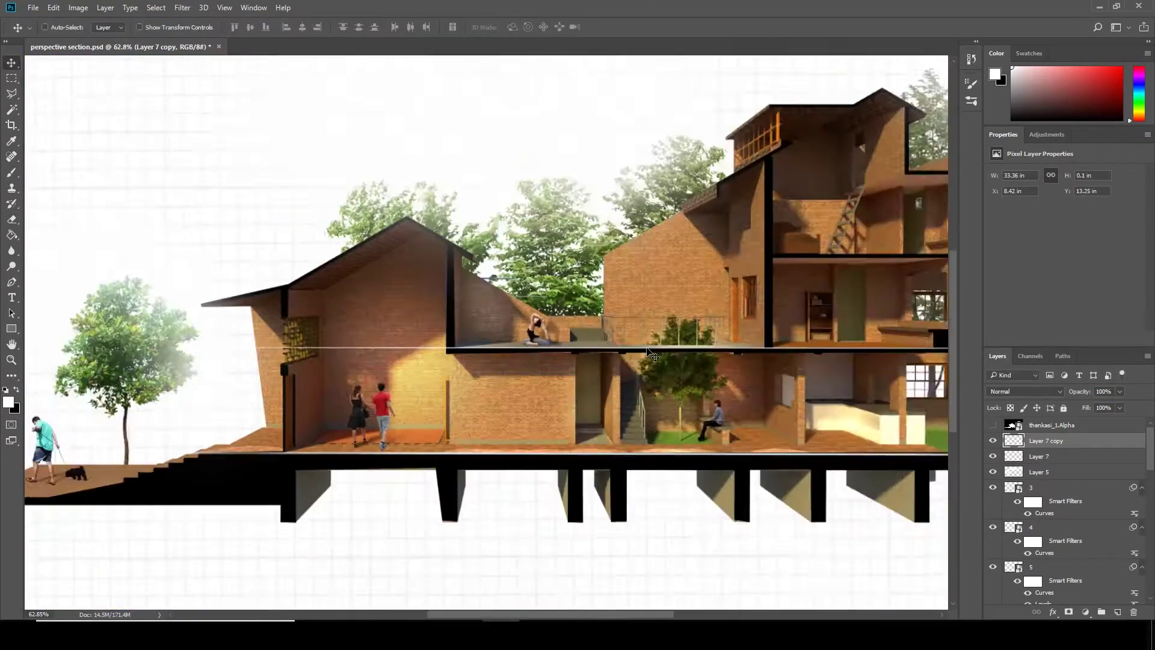
# - Erase the excess length of the copied white line
pyautogui.press('e')
pyautogui.scroll(-3, 182, 325)
pyautogui.scroll(3, 258, 361)
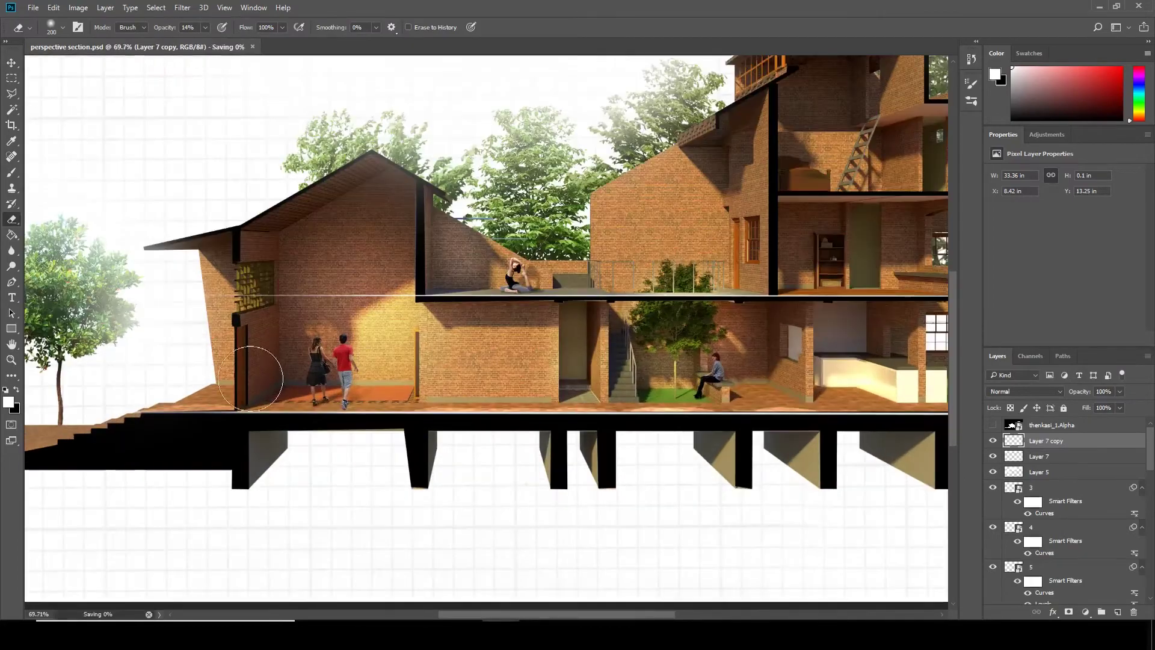
pyautogui.scroll(-2, 258, 361)
pyautogui.scroll(2, 534, 598)
# - Place another copy of the white line at the upper floor and erase its excess
pyautogui.press('v')
pyautogui.scroll(1, 548, 295)
pyautogui.moveTo(216, 475); pyautogui.dragTo(216, 304)
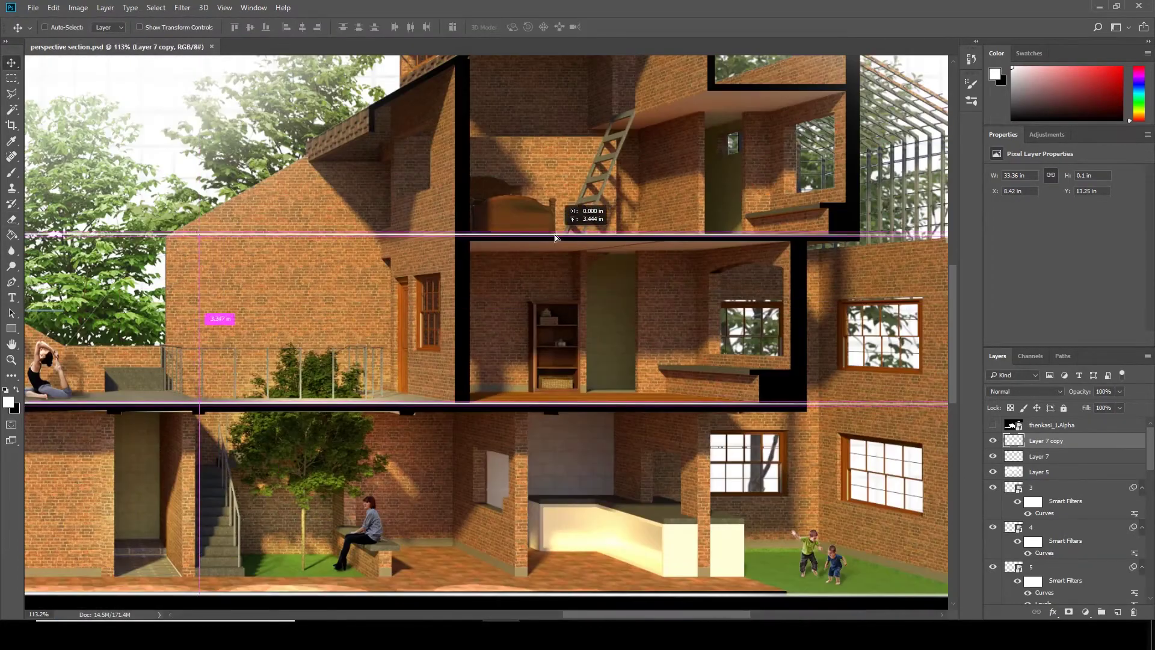
pyautogui.scroll(3, 542, 253)
pyautogui.scroll(-3, 504, 348)
pyautogui.scroll(-5, 500, 343)
pyautogui.scroll(1, 330, 286)
pyautogui.press('e')
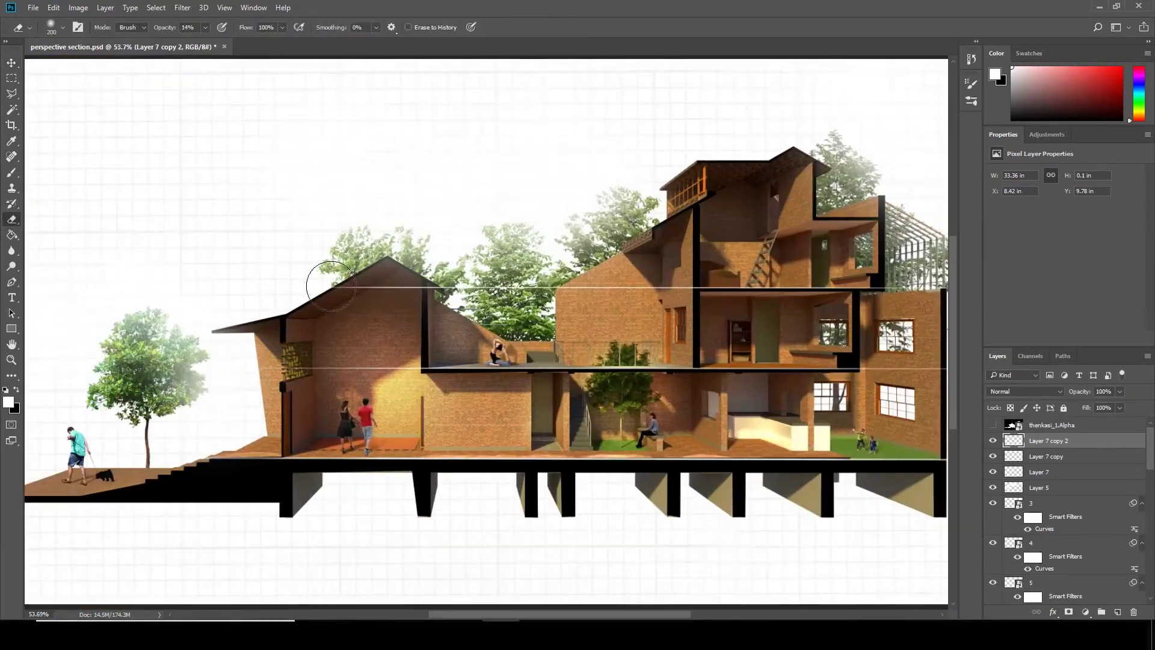
pyautogui.scroll(1, 385, 257)
pyautogui.scroll(-2, 134, 291)
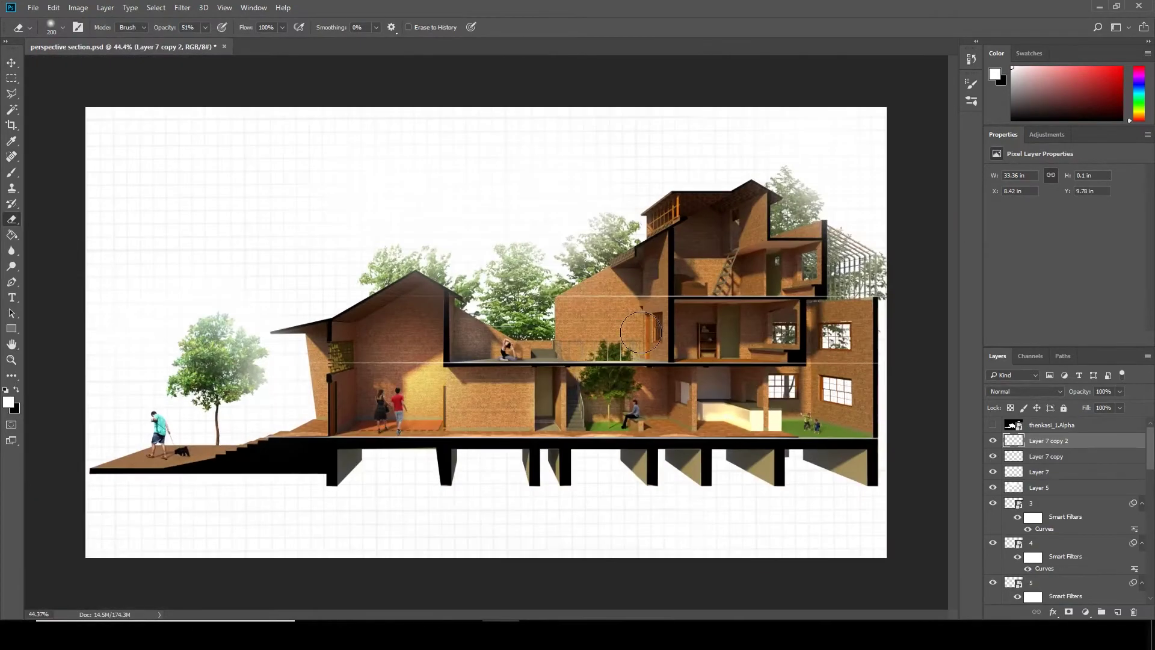
pyautogui.scroll(2, 77, 305)
# - Move a further copy of the line higher toward the roof level and trim it
pyautogui.press('v')
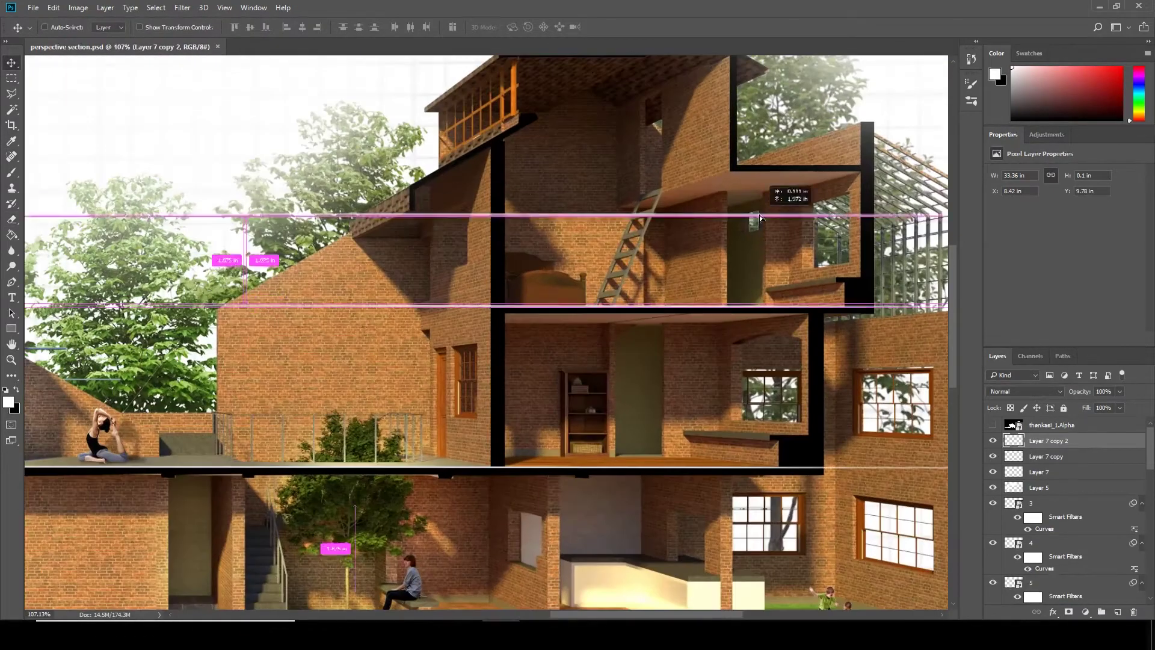
pyautogui.moveTo(759, 215); pyautogui.dragTo(760, 162)
pyautogui.scroll(-3, 859, 246)
pyautogui.scroll(4, 734, 270)
pyautogui.press('e')
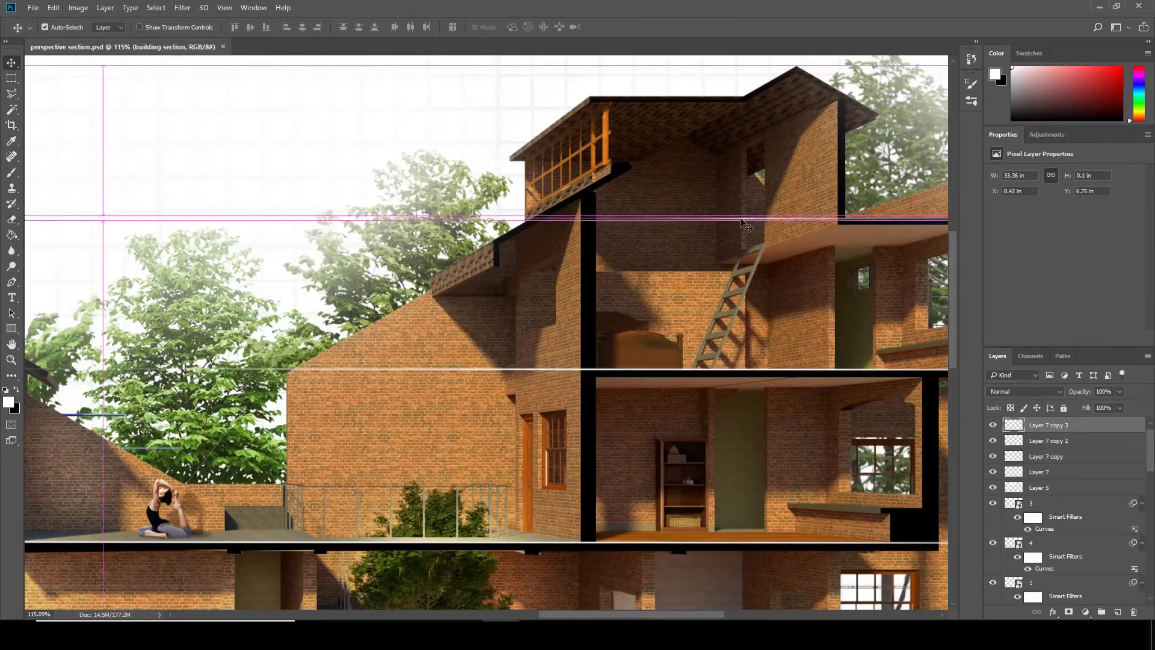
pyautogui.moveTo(746, 226); pyautogui.dragTo(749, 273)
pyautogui.scroll(-5, 749, 272)
# - Rotate the white line copy to vertical and shorten it to the section's height
pyautogui.hotkey('ctrl', 't')
pyautogui.moveTo(601, 361); pyautogui.dragTo(584, 459)
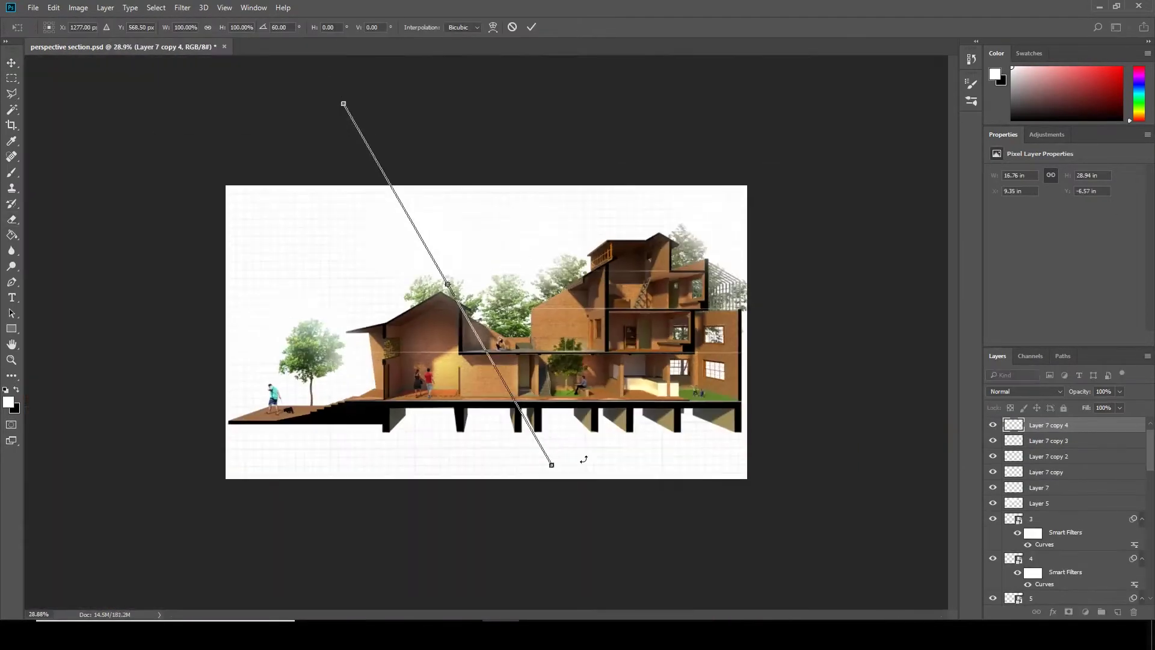
pyautogui.moveTo(447, 75); pyautogui.dragTo(447, 318)
pyautogui.scroll(2, 449, 383)
pyautogui.scroll(3, 448, 383)
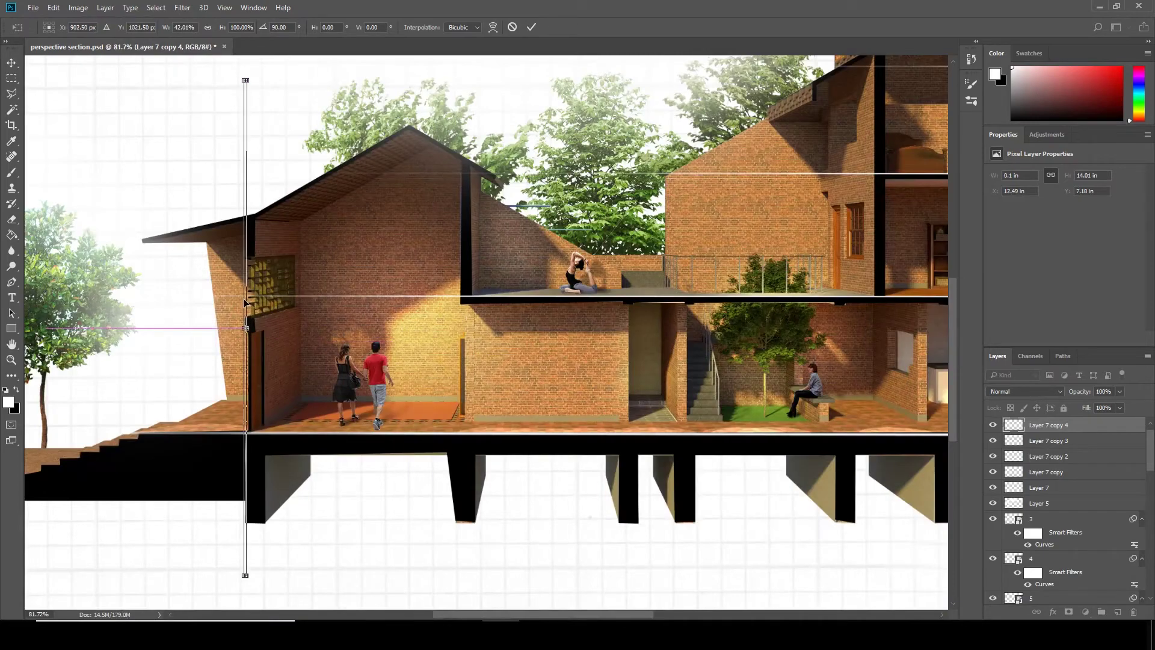
pyautogui.press('Return')
# - Commit the vertical line's transform and save the document with Ctrl+S
pyautogui.scroll(2, 236, 337)
pyautogui.scroll(-2, 289, 471)
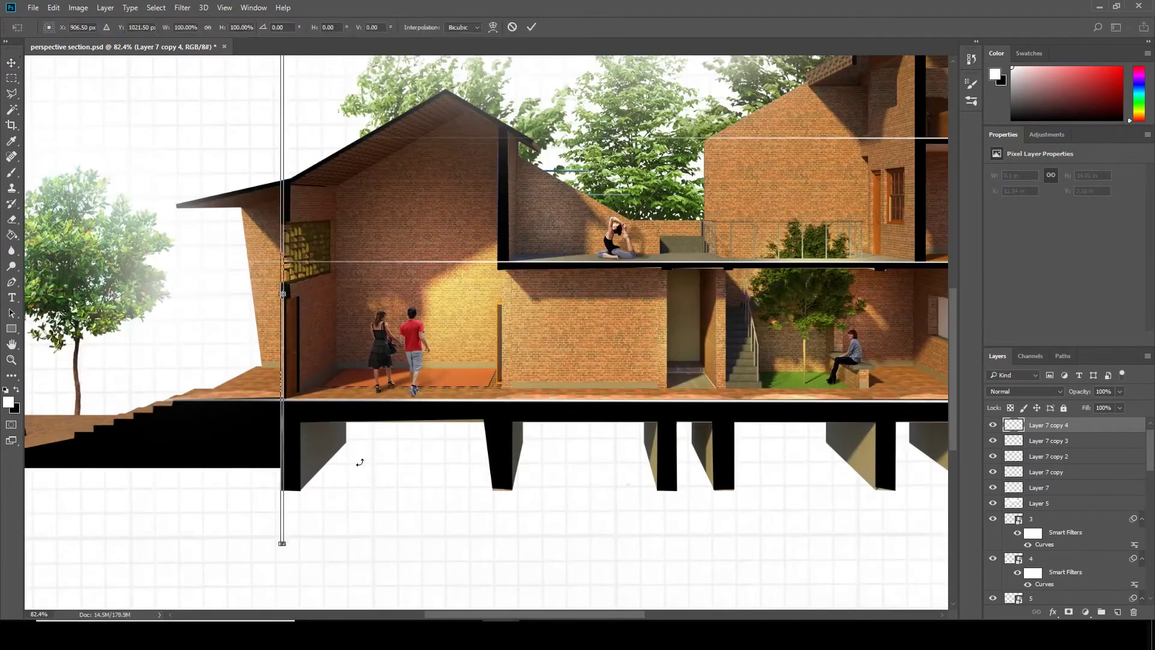
pyautogui.scroll(-3, 359, 462)
pyautogui.press('Return')
pyautogui.scroll(1, 331, 482)
pyautogui.scroll(1, 385, 421)
pyautogui.hotkey('ctrl', 's')
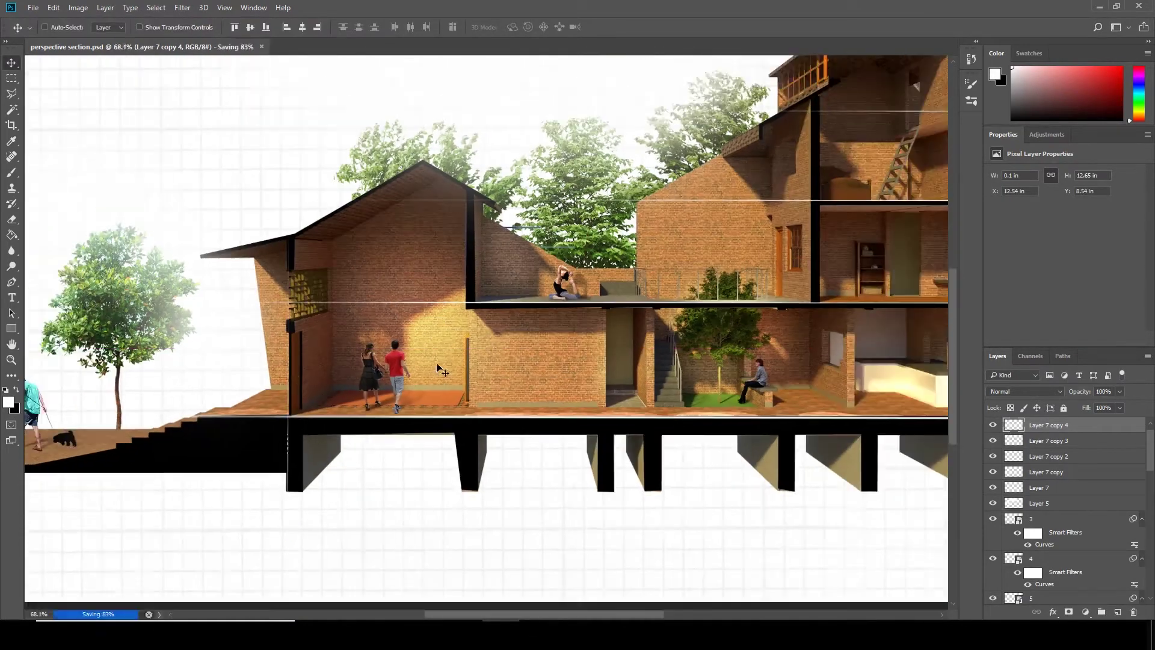
# - Re-transform the vertical white line and commit it
pyautogui.press('b')
pyautogui.scroll(2, 469, 198)
pyautogui.scroll(3, 449, 168)
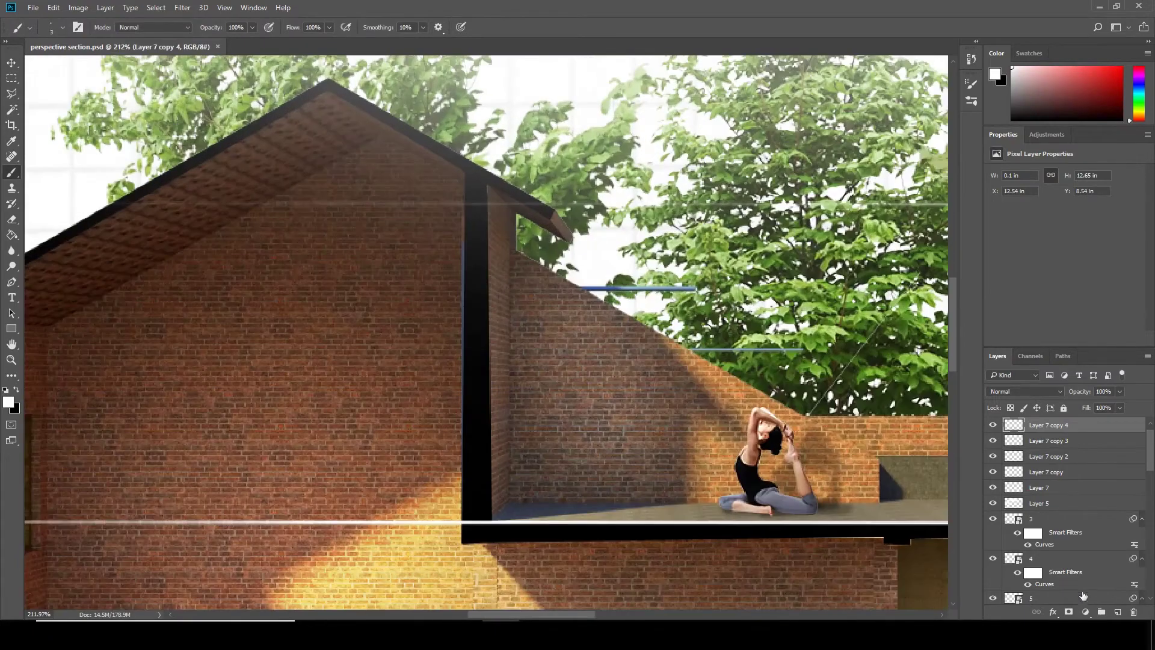
pyautogui.scroll(-2, 311, 204)
pyautogui.scroll(-1, 406, 120)
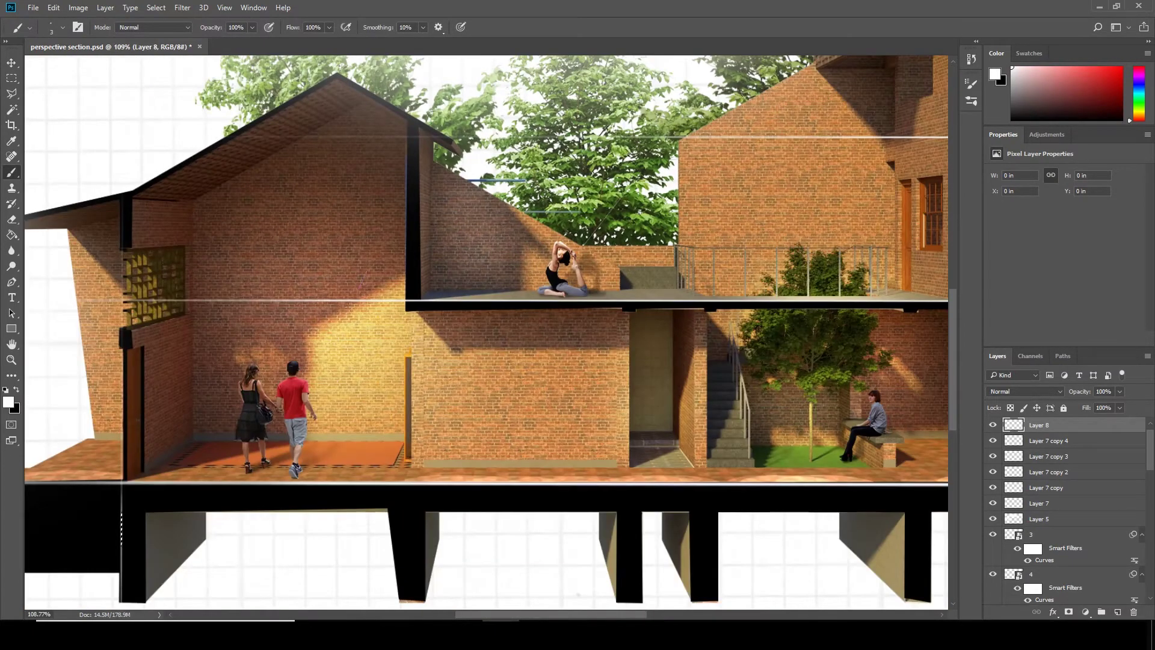
pyautogui.scroll(-2, 547, 416)
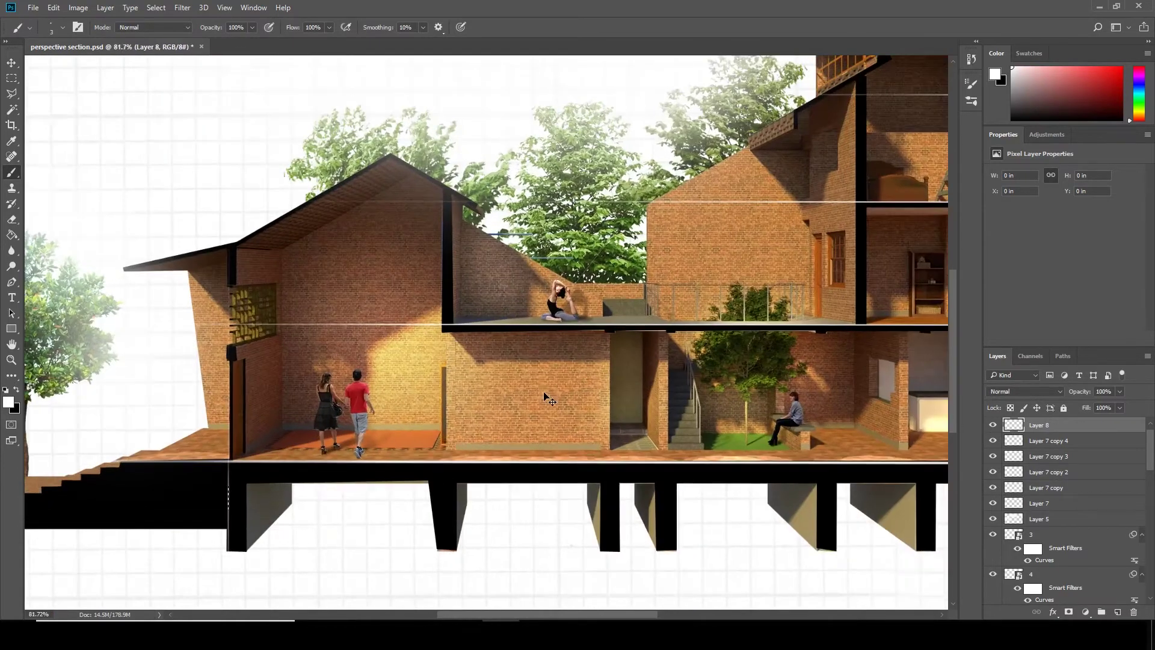
pyautogui.scroll(1, 452, 175)
pyautogui.hotkey('ctrl', 't')
pyautogui.scroll(-2, 421, 312)
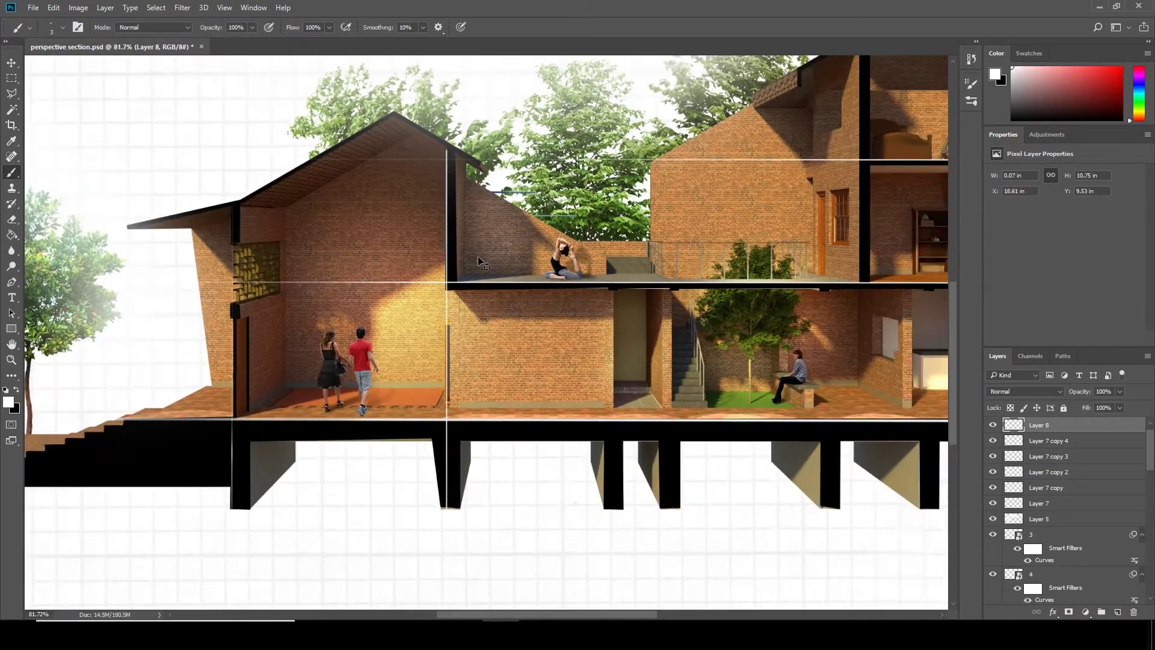
pyautogui.scroll(1, 421, 313)
pyautogui.press('Return')
pyautogui.scroll(3, 410, 319)
pyautogui.scroll(-3, 397, 330)
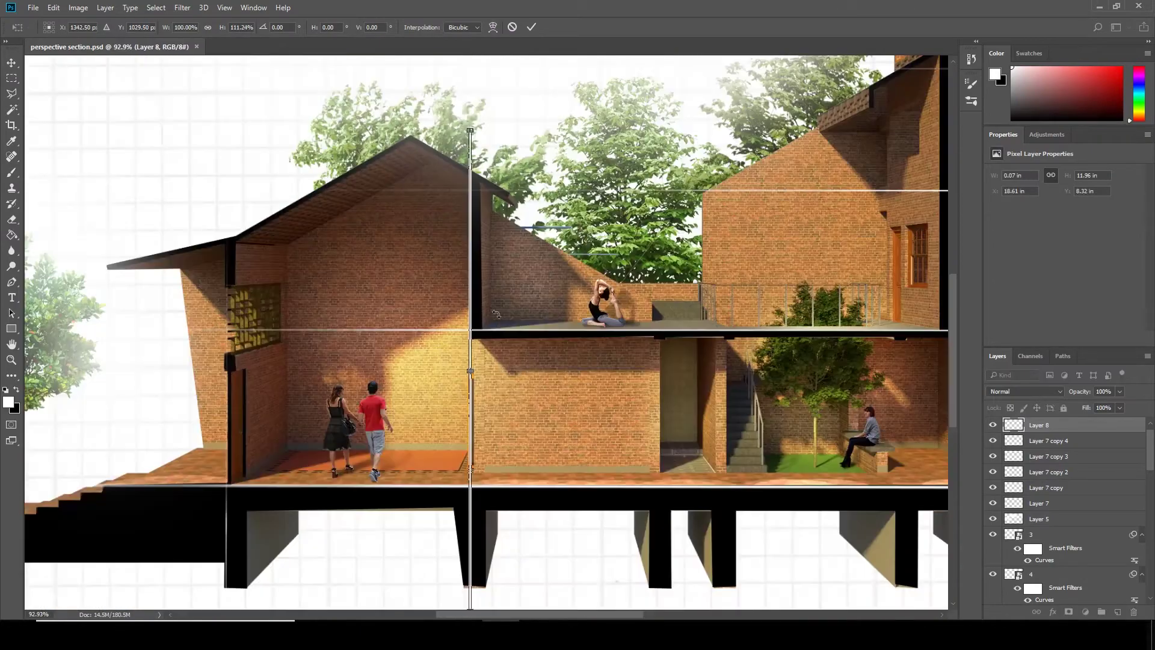
# - Erase overlapping parts of the vertical line and slide it into place
pyautogui.press('b')
pyautogui.scroll(-1, 374, 350)
pyautogui.scroll(-1, 374, 349)
pyautogui.press('e')
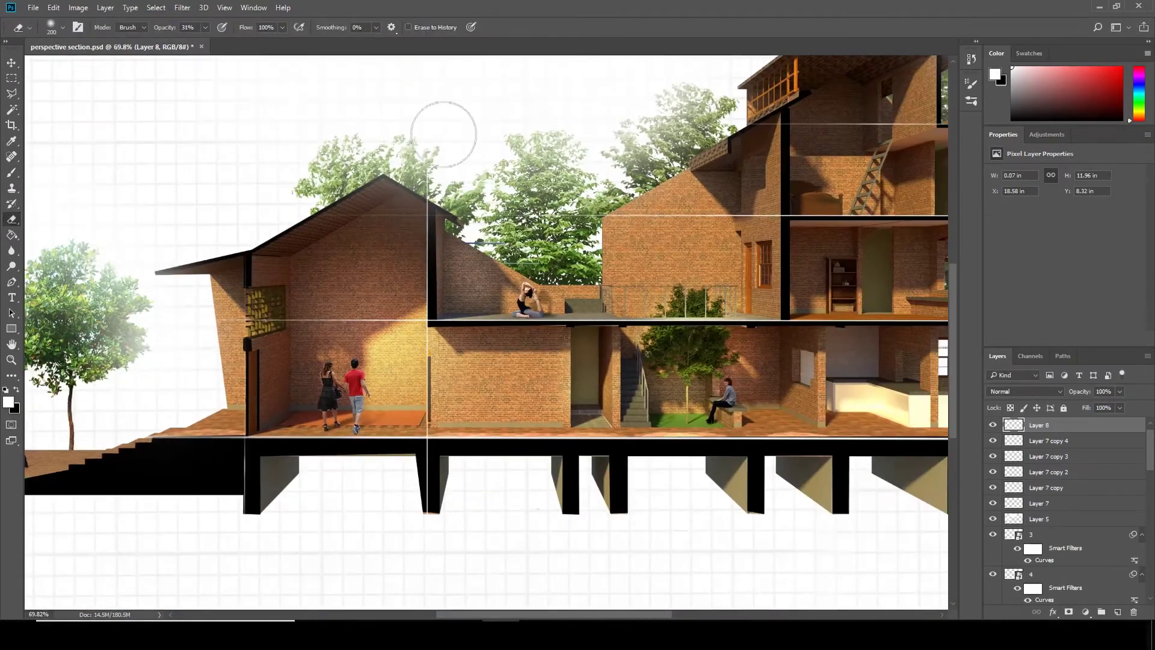
pyautogui.scroll(2, 431, 151)
pyautogui.scroll(2, 421, 289)
pyautogui.scroll(2, 289, 289)
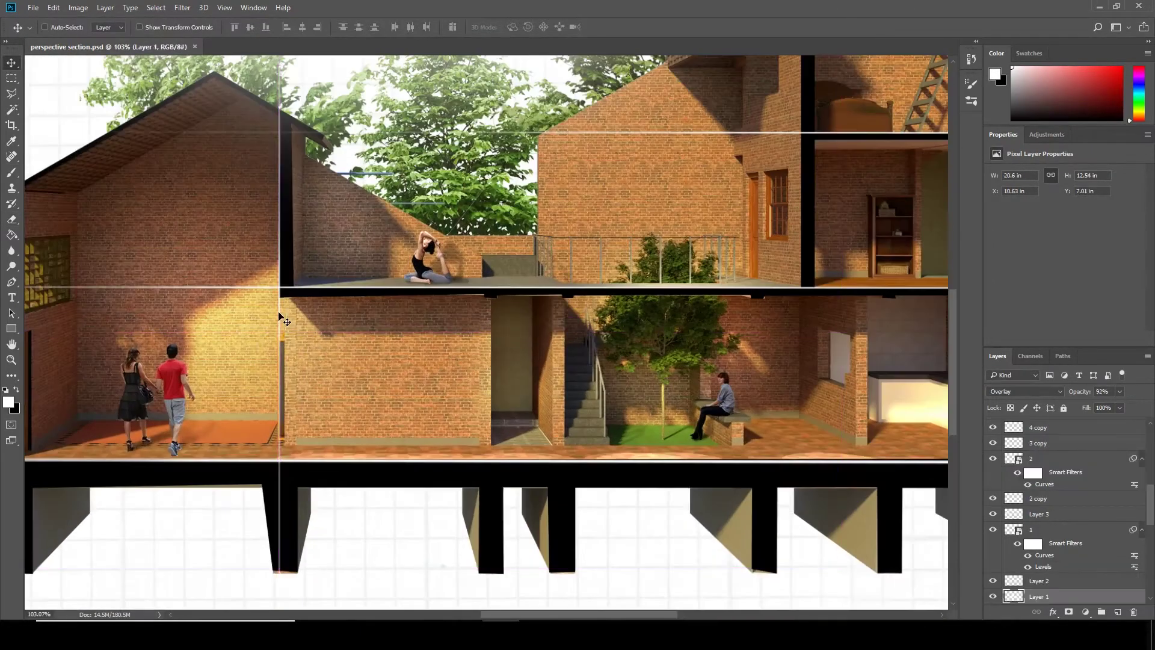
pyautogui.press('v')
pyautogui.scroll(1, 287, 289)
pyautogui.moveTo(287, 289); pyautogui.dragTo(289, 291)
# - Duplicate the vertical line at intervals further along the building section
pyautogui.scroll(-5, 289, 291)
pyautogui.moveTo(550, 241); pyautogui.dragTo(684, 397)
pyautogui.scroll(2, 288, 331)
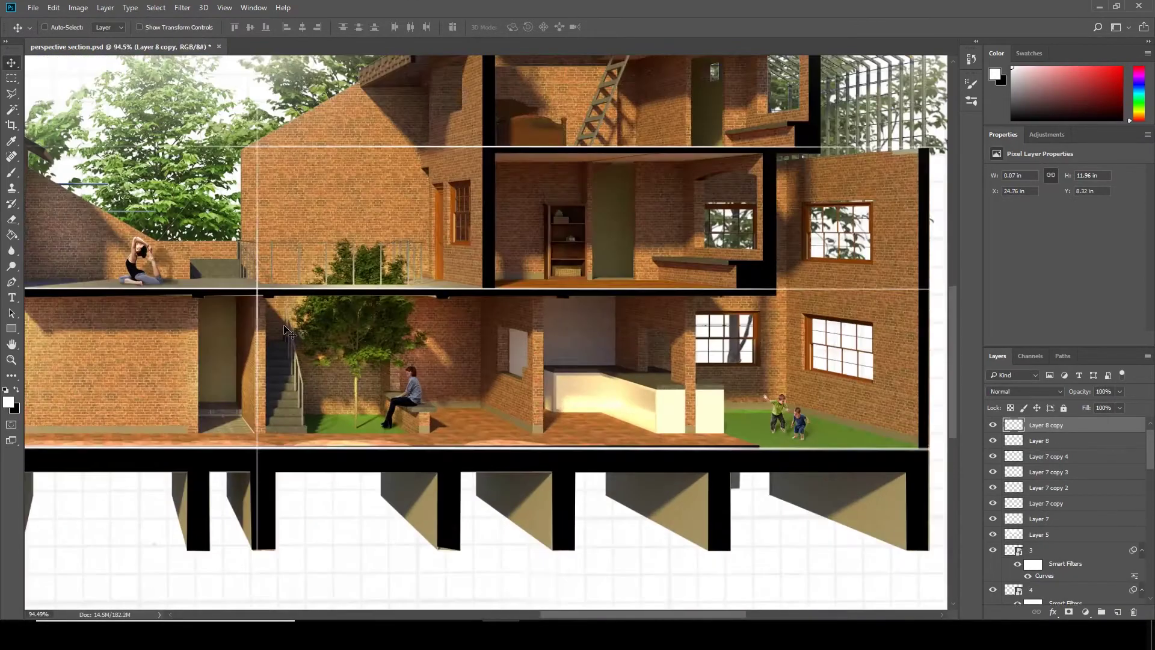
pyautogui.moveTo(435, 297); pyautogui.dragTo(487, 298)
pyautogui.hotkey('ctrl', 'j')
pyautogui.hotkey('ctrl', 't')
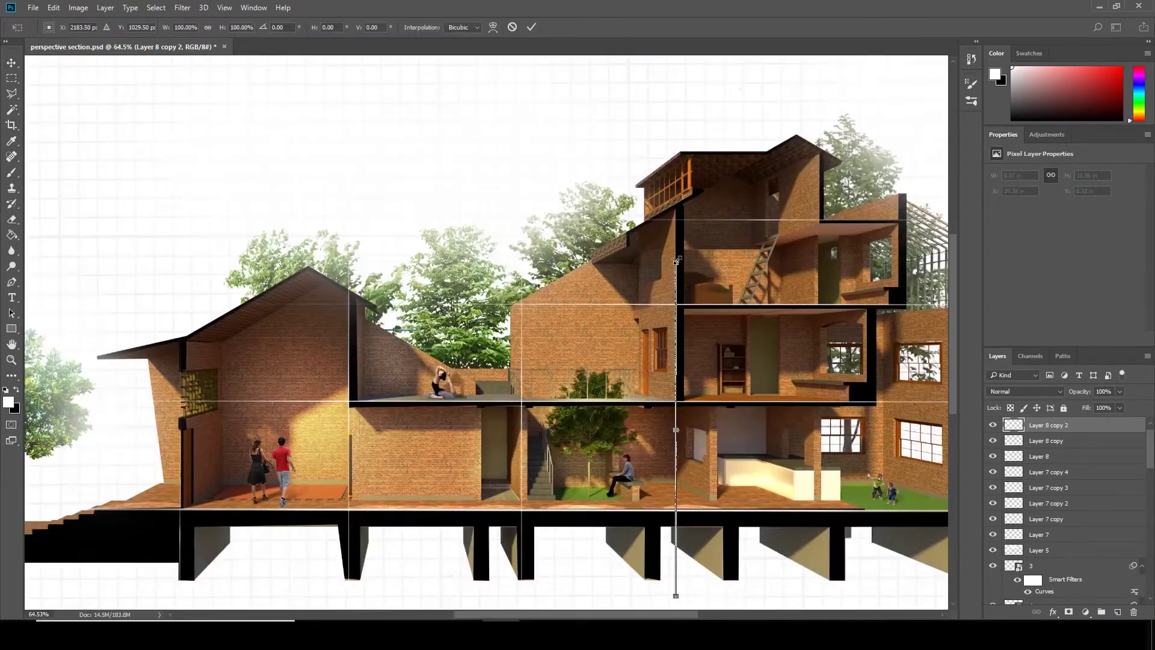
pyautogui.press('Return')
pyautogui.scroll(-3, 488, 473)
pyautogui.scroll(2, 512, 391)
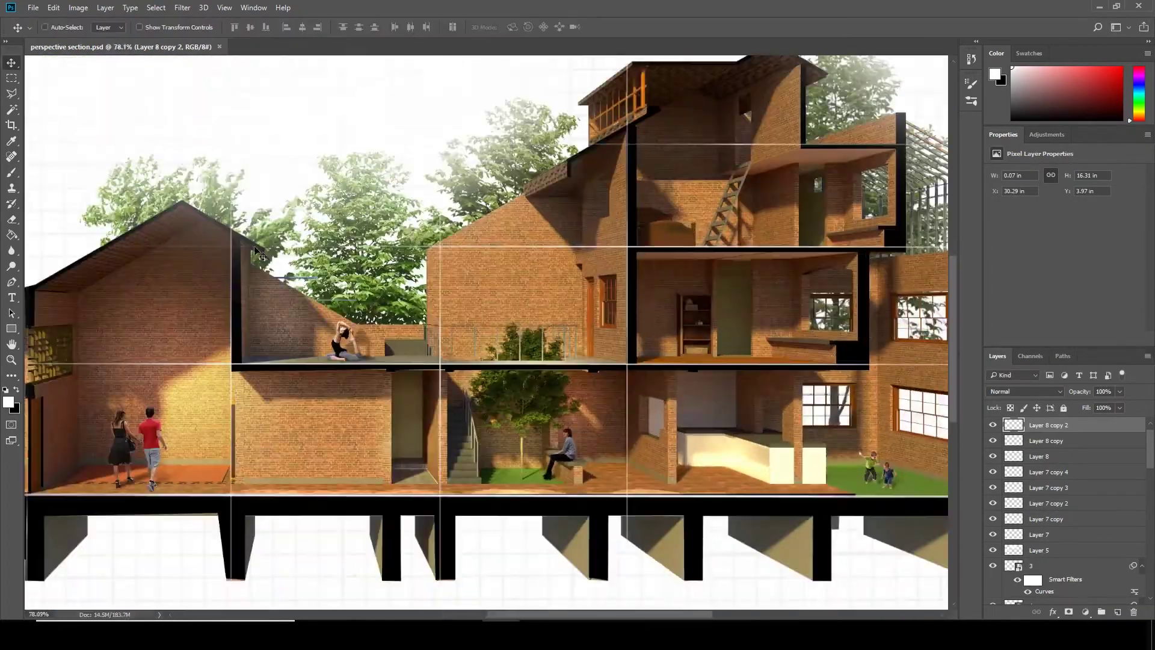
pyautogui.scroll(1, 553, 311)
# - Add more vertical line copies to the right, aligning one to the building's right edge
pyautogui.moveTo(553, 311); pyautogui.dragTo(810, 306)
pyautogui.scroll(-2, 746, 304)
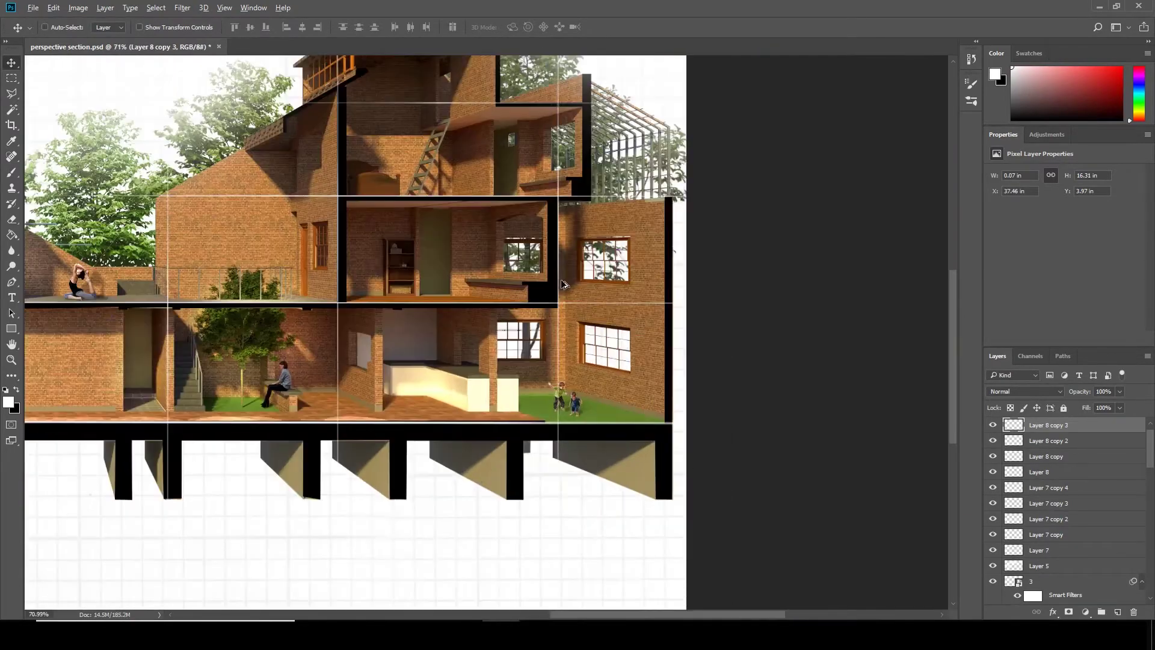
pyautogui.scroll(-2, 746, 304)
pyautogui.scroll(6, 535, 272)
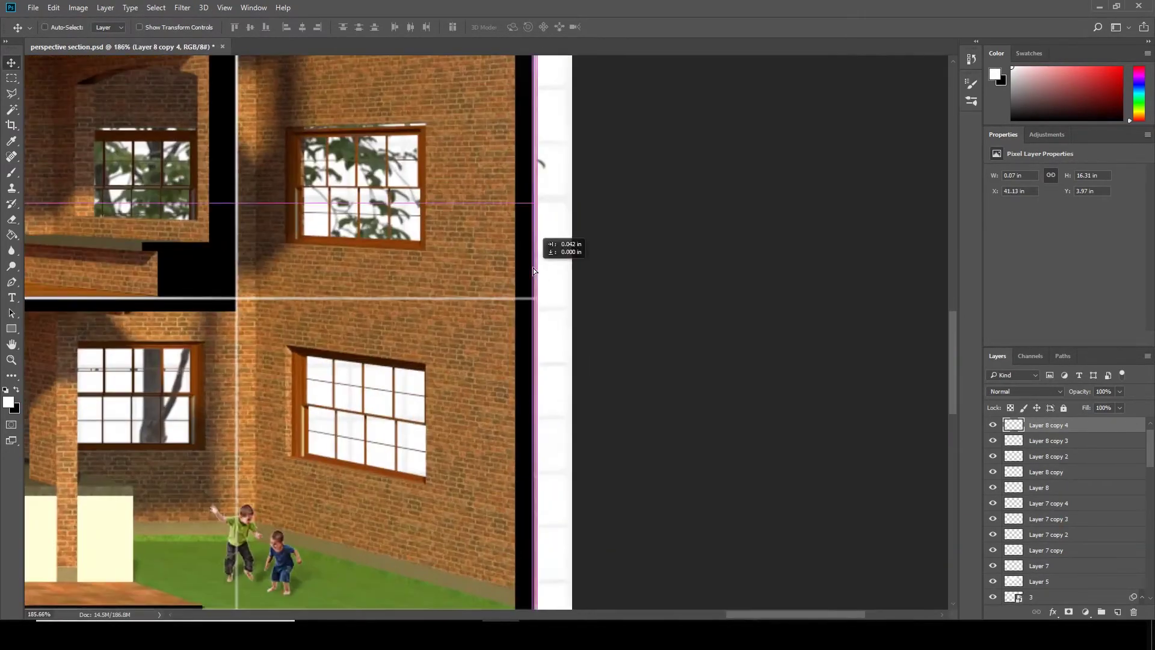
pyautogui.moveTo(533, 269); pyautogui.dragTo(534, 268)
pyautogui.scroll(-9, 482, 503)
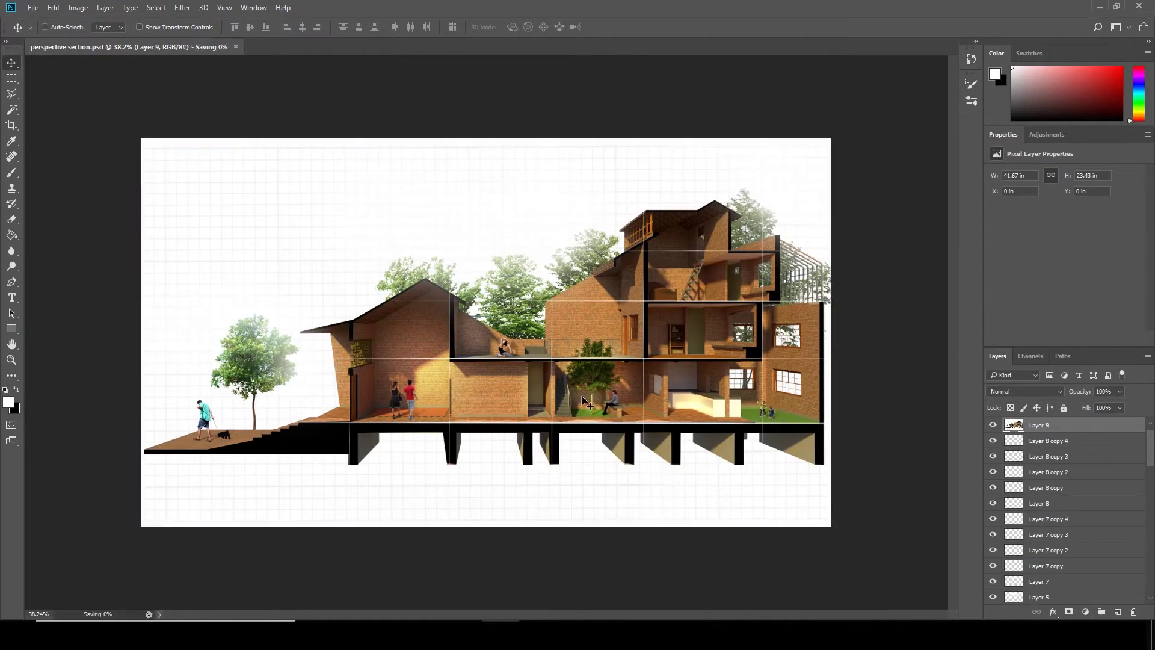
pyautogui.scroll(1, 575, 328)
# - Apply a Camera Raw grade: Temperature -18, Tint +6, Vibrance +3, Saturation -6
pyautogui.click(182, 7)
pyautogui.click(199, 98)
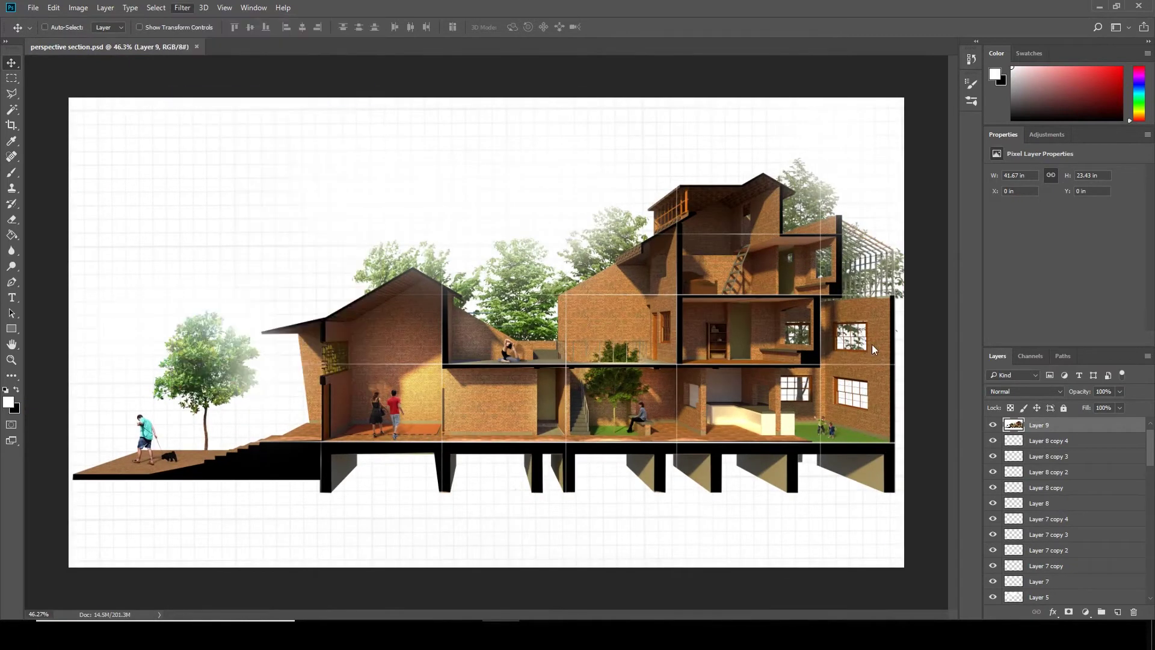
pyautogui.moveTo(836, 193)
pyautogui.mouseDown()
pyautogui.moveTo(822, 194)
pyautogui.moveTo(840, 214)
pyautogui.mouseUp()
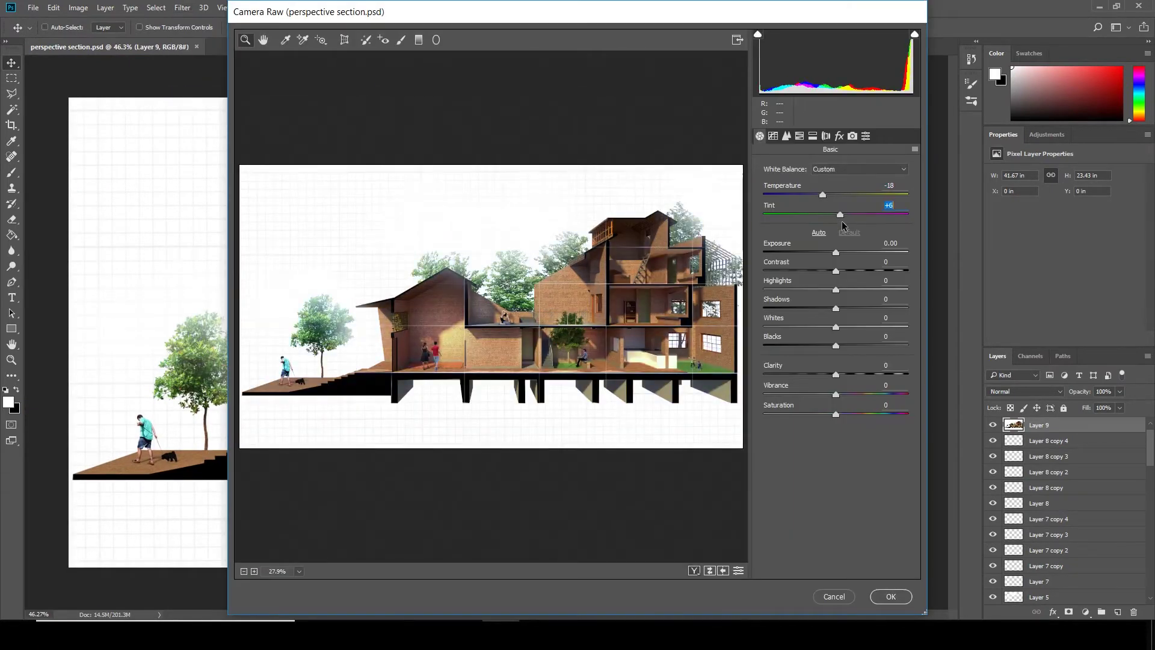
pyautogui.click(511, 382)
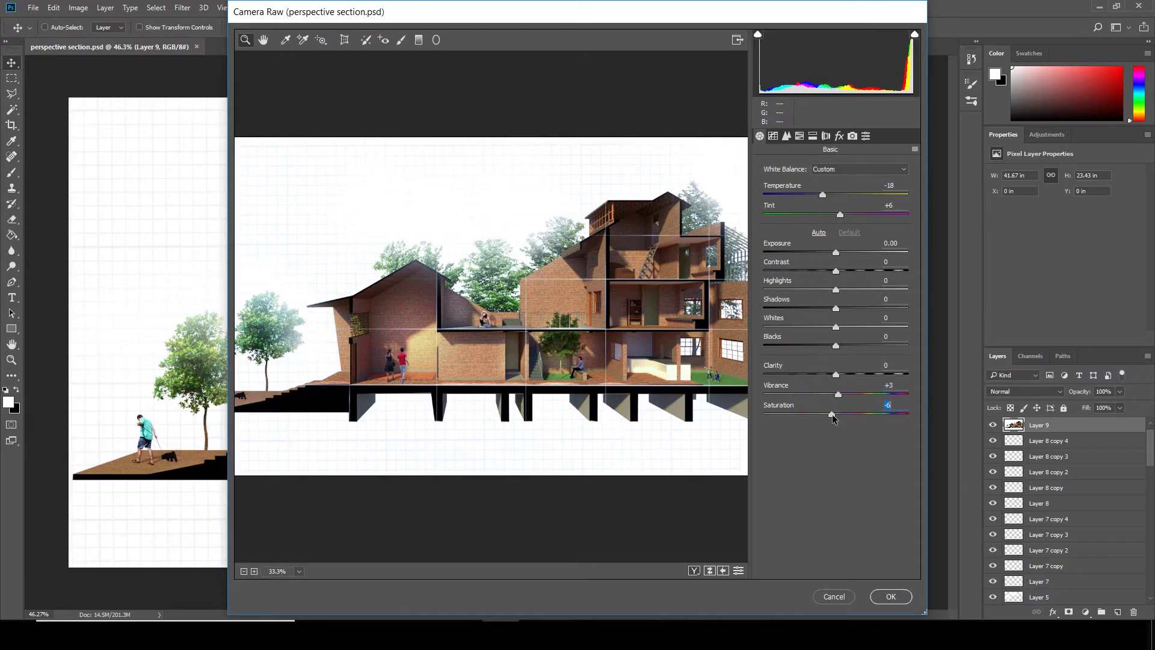
pyautogui.moveTo(840, 214); pyautogui.dragTo(836, 215)
pyautogui.moveTo(842, 374); pyautogui.dragTo(847, 377)
pyautogui.press('Return')
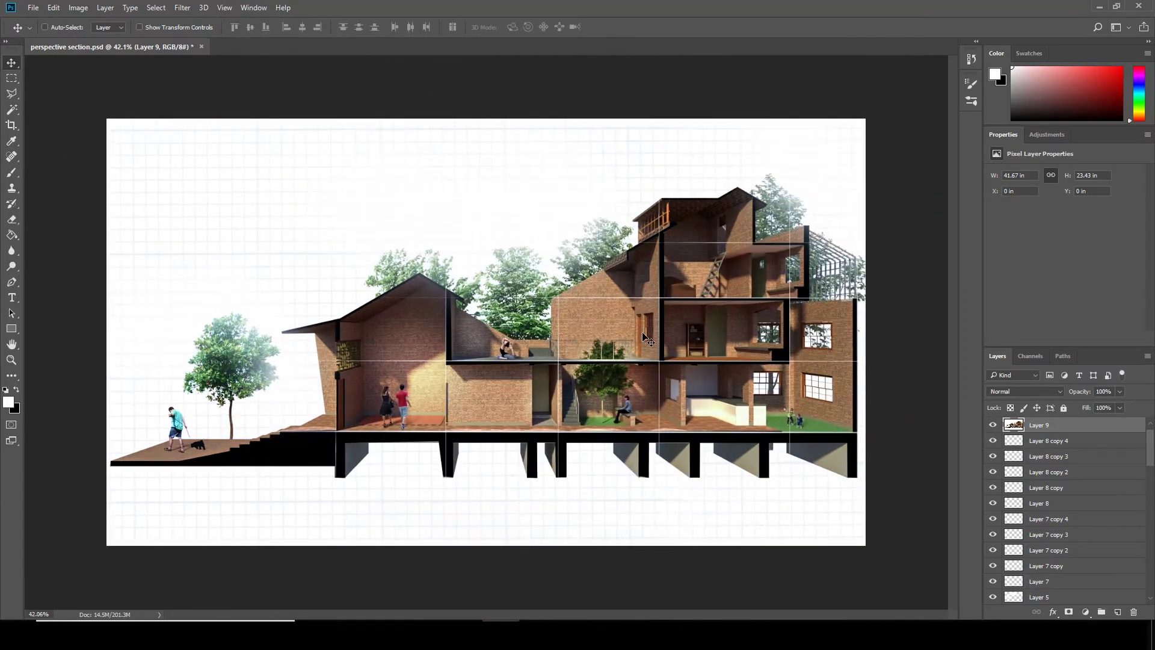